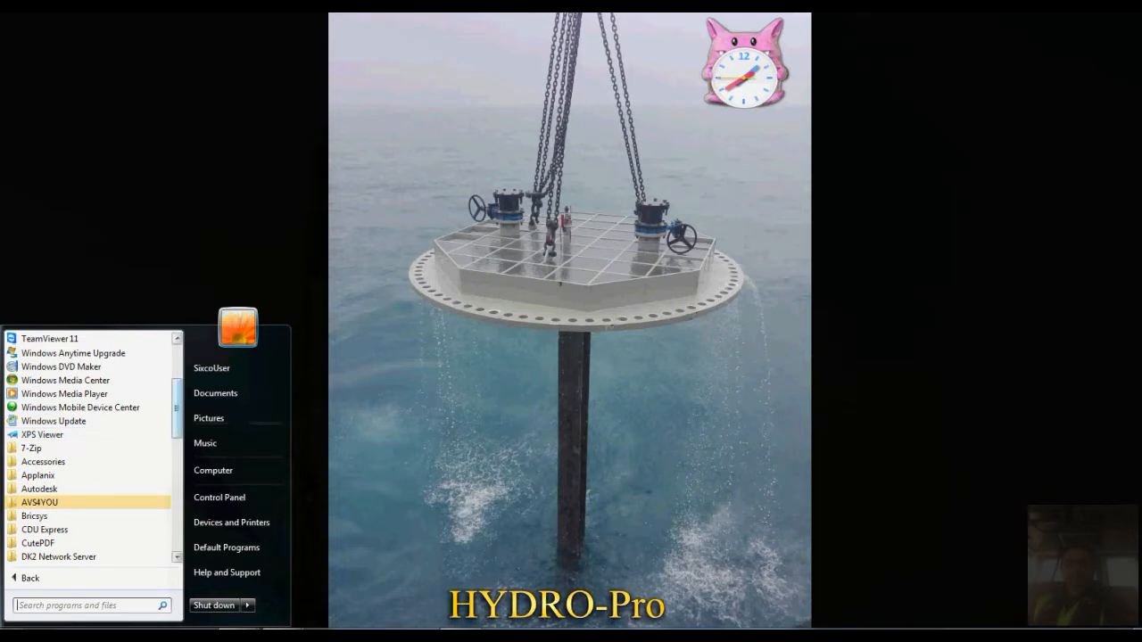
- Launch the Nav program from the HYDROpro program group
{"action": "scroll", "coordinate": [89, 489], "scroll_direction": "down", "scroll_amount": 2}
{"action": "scroll", "coordinate": [90, 489], "scroll_direction": "down", "scroll_amount": 1}
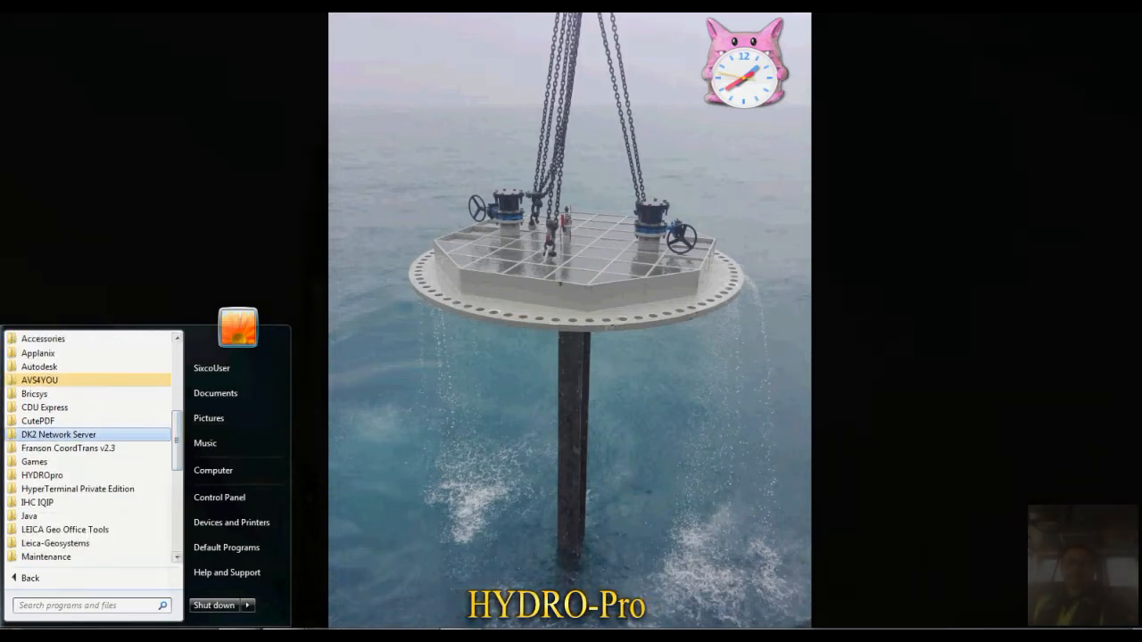
{"action": "left_click", "coordinate": [42, 475]}
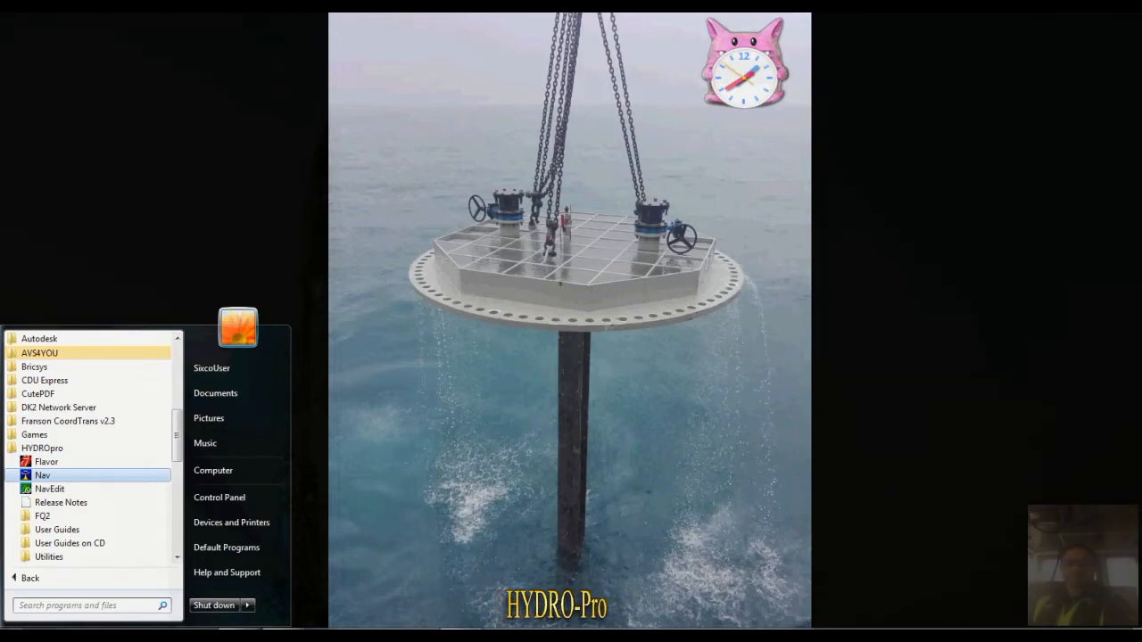
{"action": "left_click", "coordinate": [42, 475]}
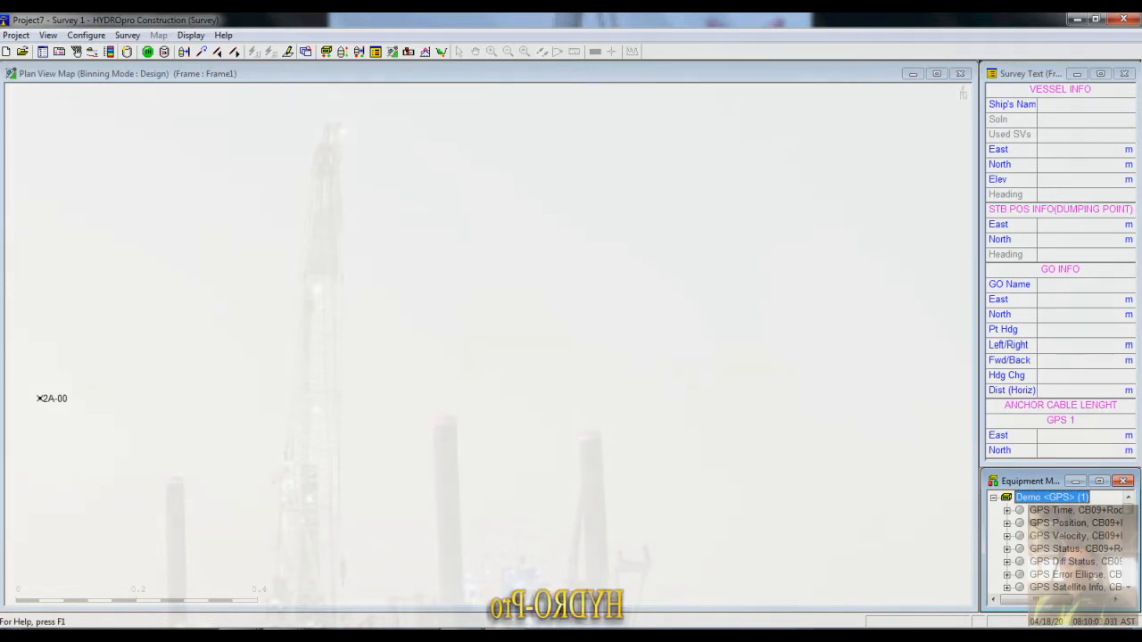
- Start a new project and name it Test
{"action": "left_click", "coordinate": [16, 35]}
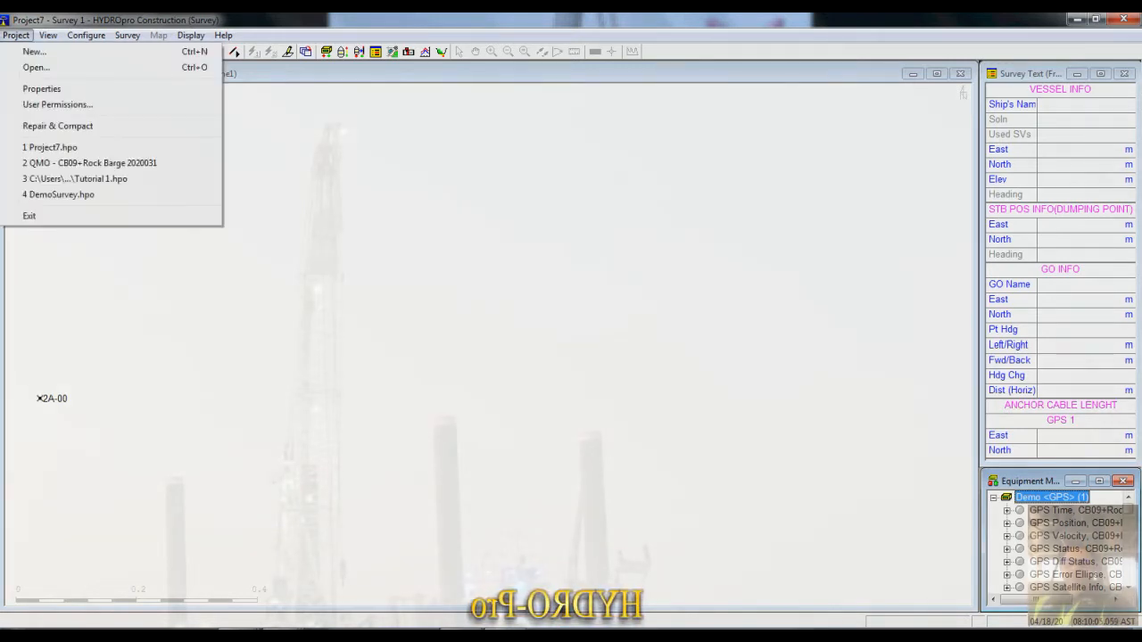
{"action": "left_click", "coordinate": [34, 51]}
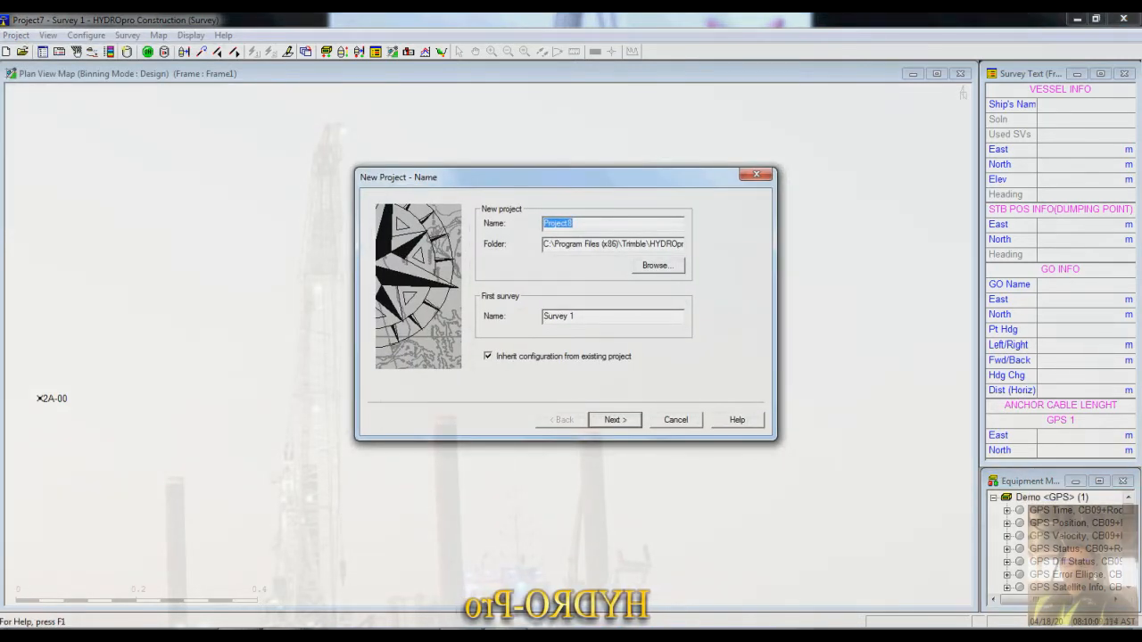
{"action": "type", "text": "T"}
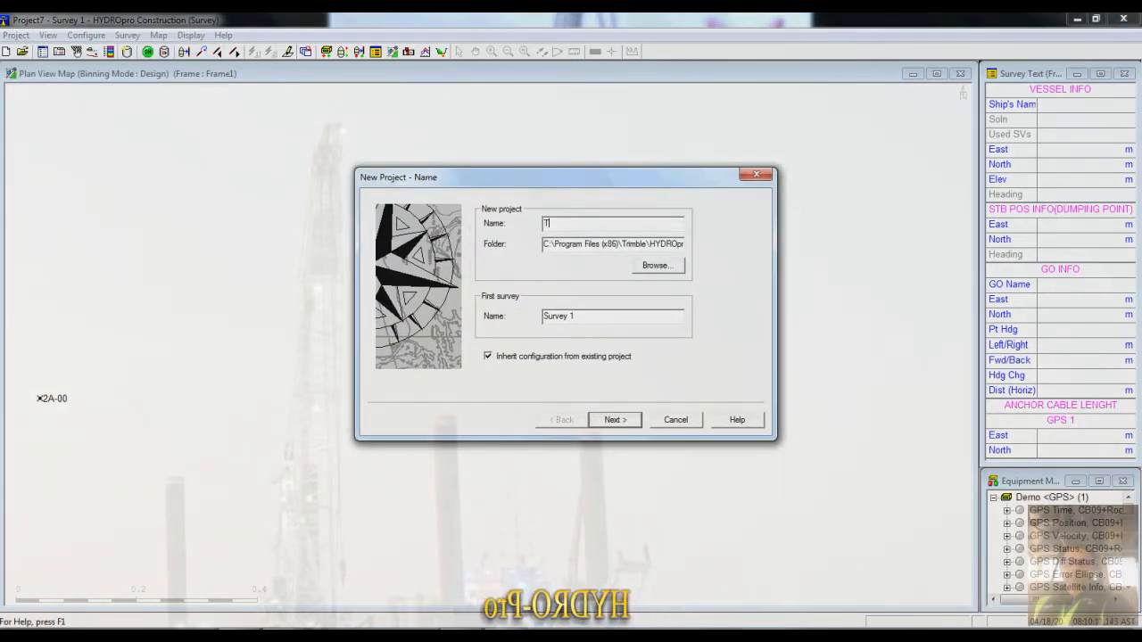
{"action": "type", "text": "est"}
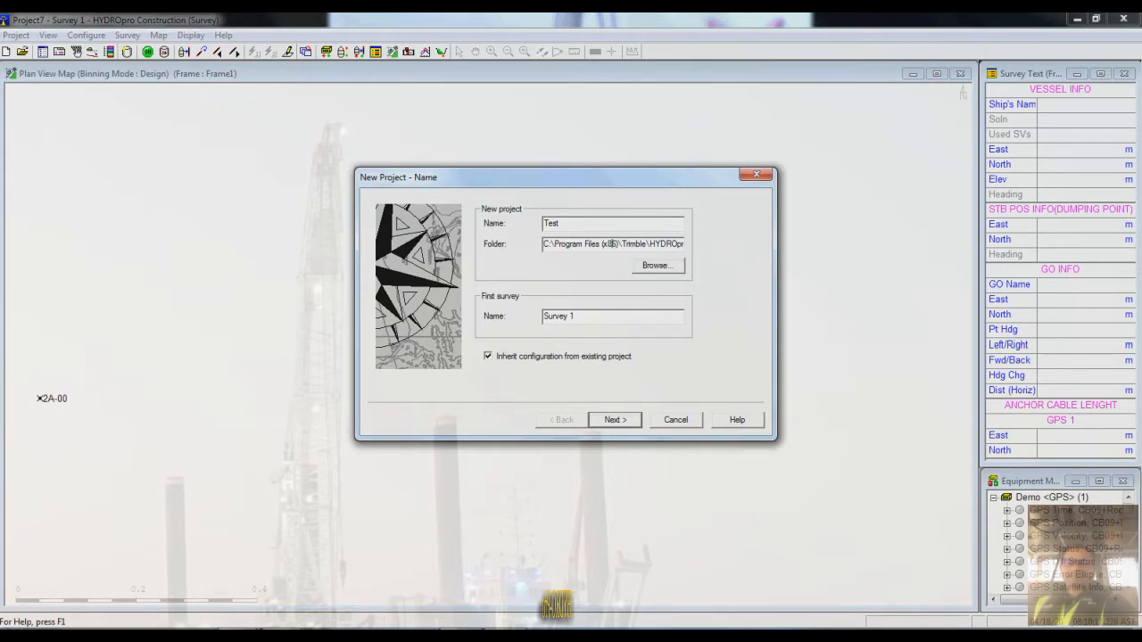
- Set the Desktop as the project folder, turn off inheriting configuration from an existing project, and continue to the project details
{"action": "left_click", "coordinate": [658, 266]}
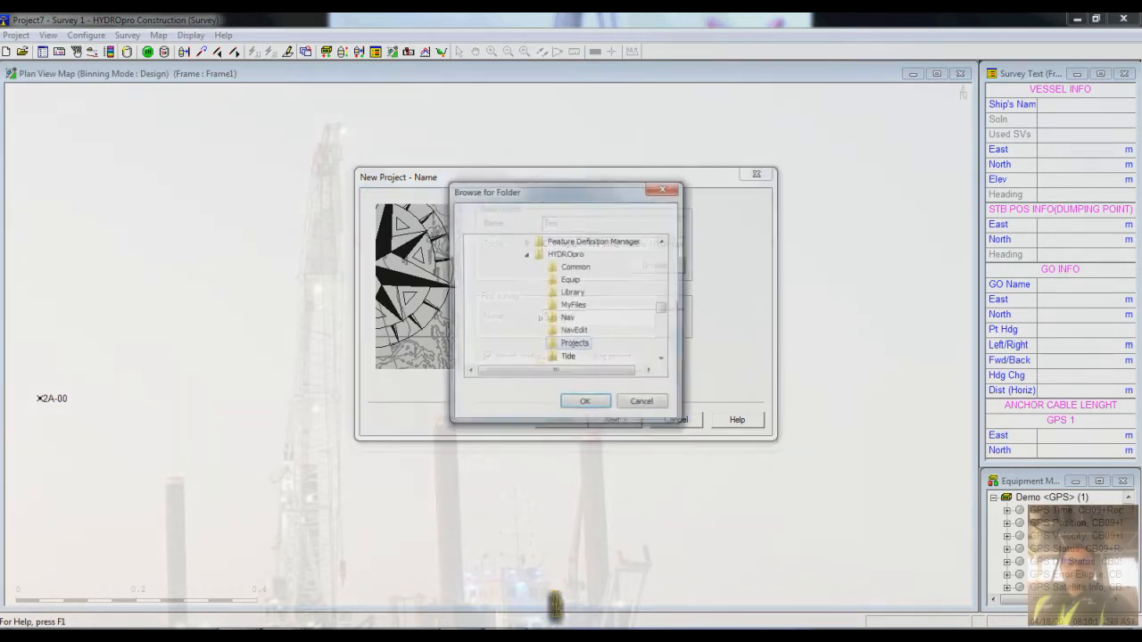
{"action": "left_click_drag", "start_coordinate": [557, 191], "coordinate": [531, 161]}
{"action": "left_click_drag", "start_coordinate": [639, 278], "coordinate": [639, 221]}
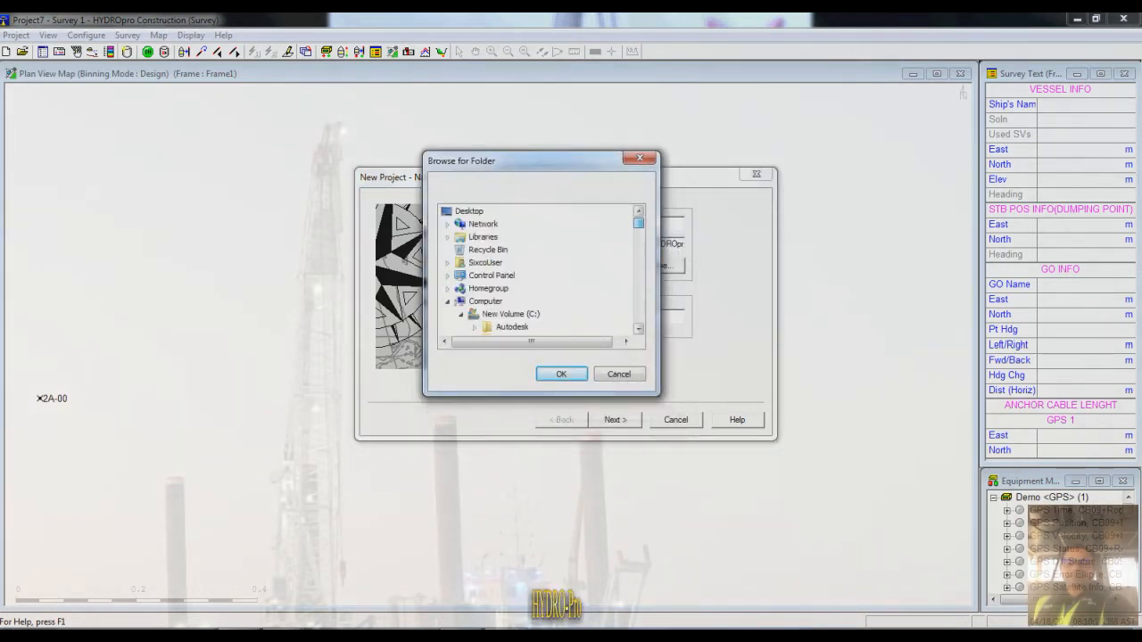
{"action": "left_click", "coordinate": [468, 211]}
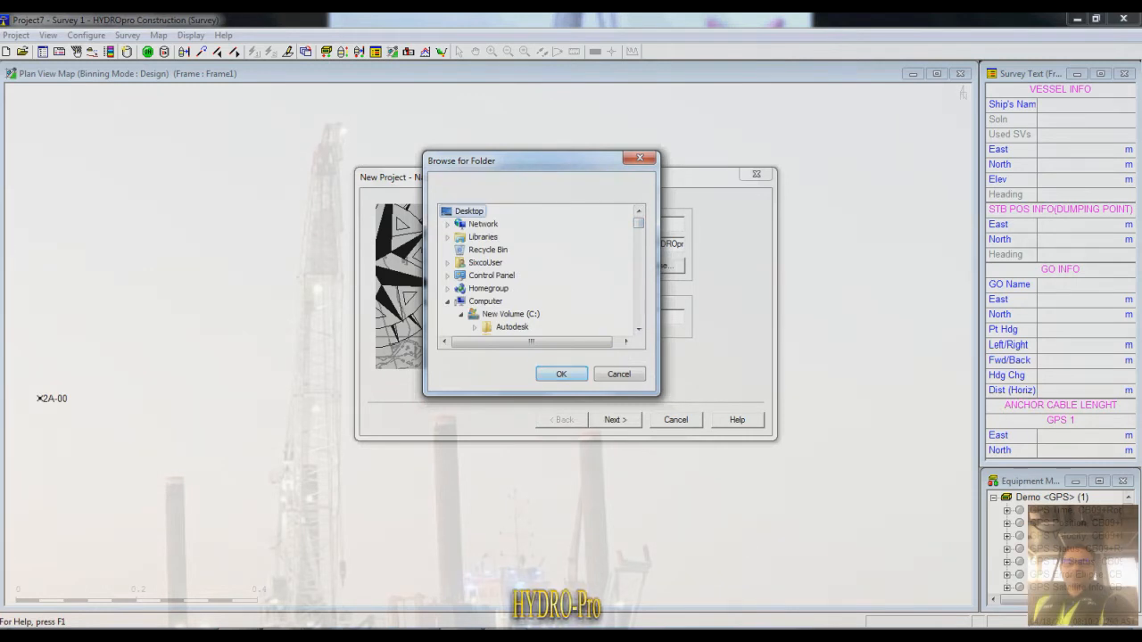
{"action": "left_click", "coordinate": [561, 374]}
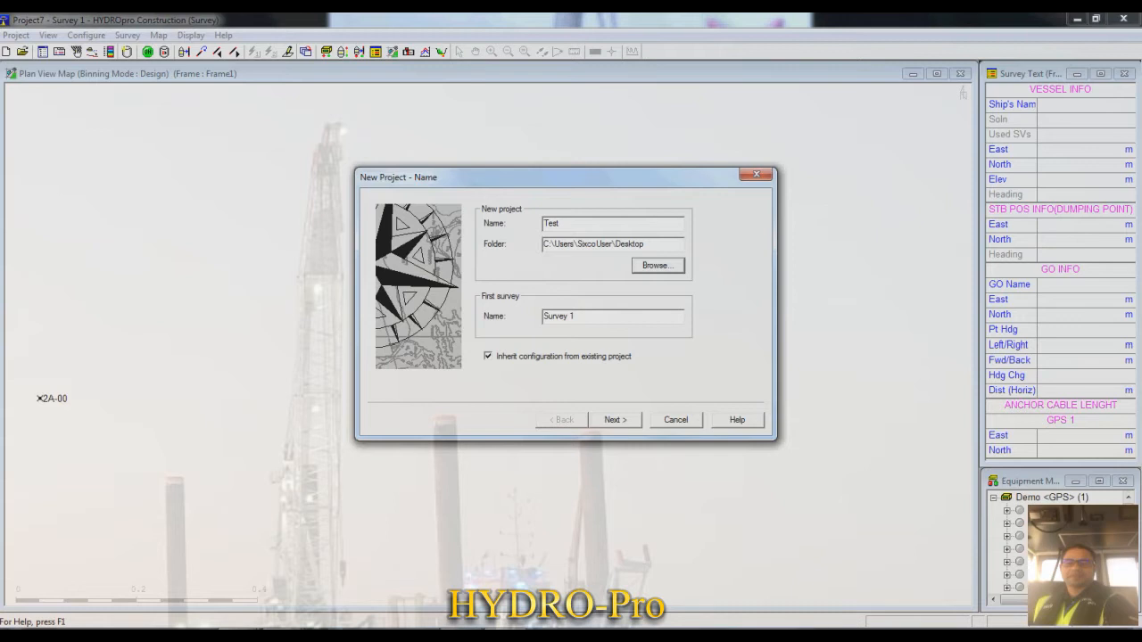
{"action": "left_click", "coordinate": [488, 356]}
{"action": "key", "text": "Return"}
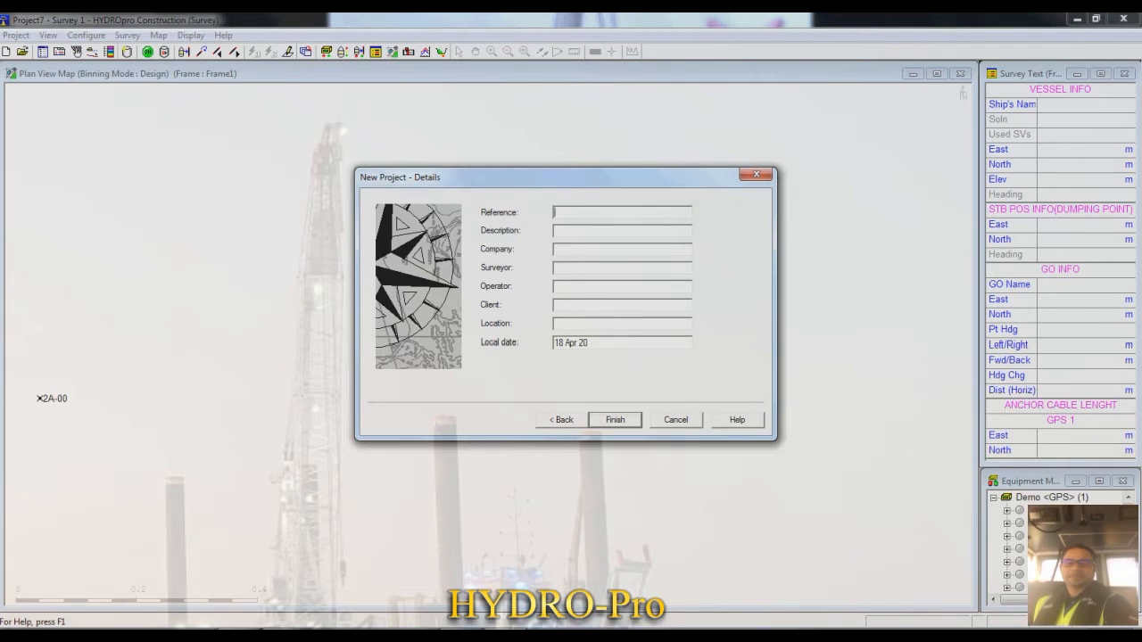
- Enter the surveyor's full name and Adnoc as the client in the project details, and finish creating the project
{"action": "left_click", "coordinate": [571, 231]}
{"action": "left_click", "coordinate": [571, 249]}
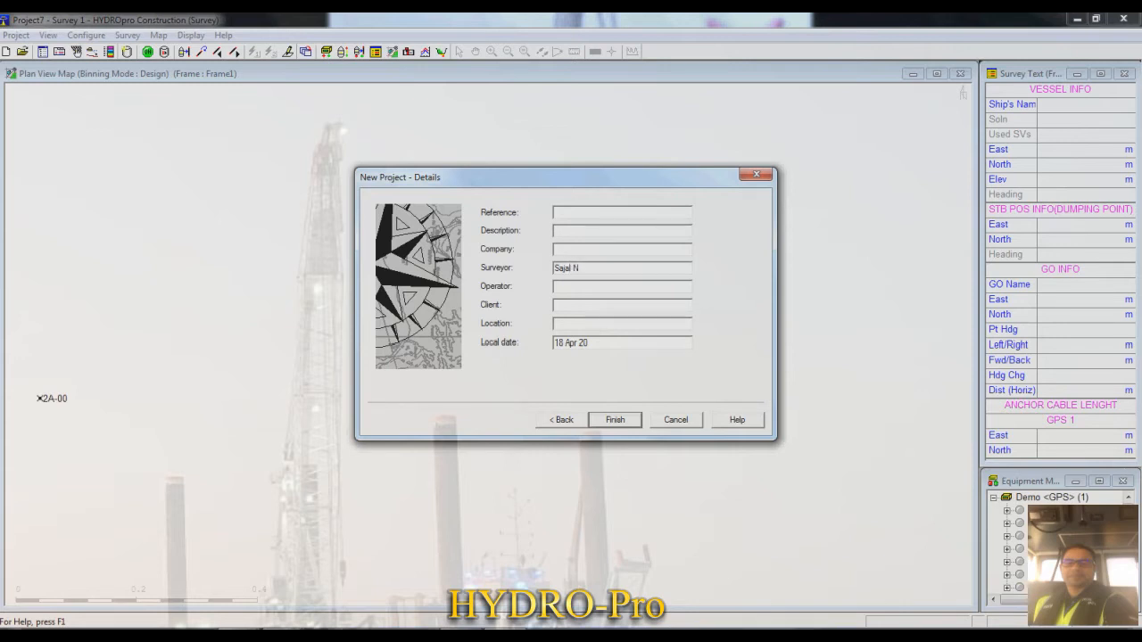
{"action": "type", "text": "A"}
{"action": "type", "text": "do"}
{"action": "key", "text": "BackSpace"}
{"action": "type", "text": "noc"}
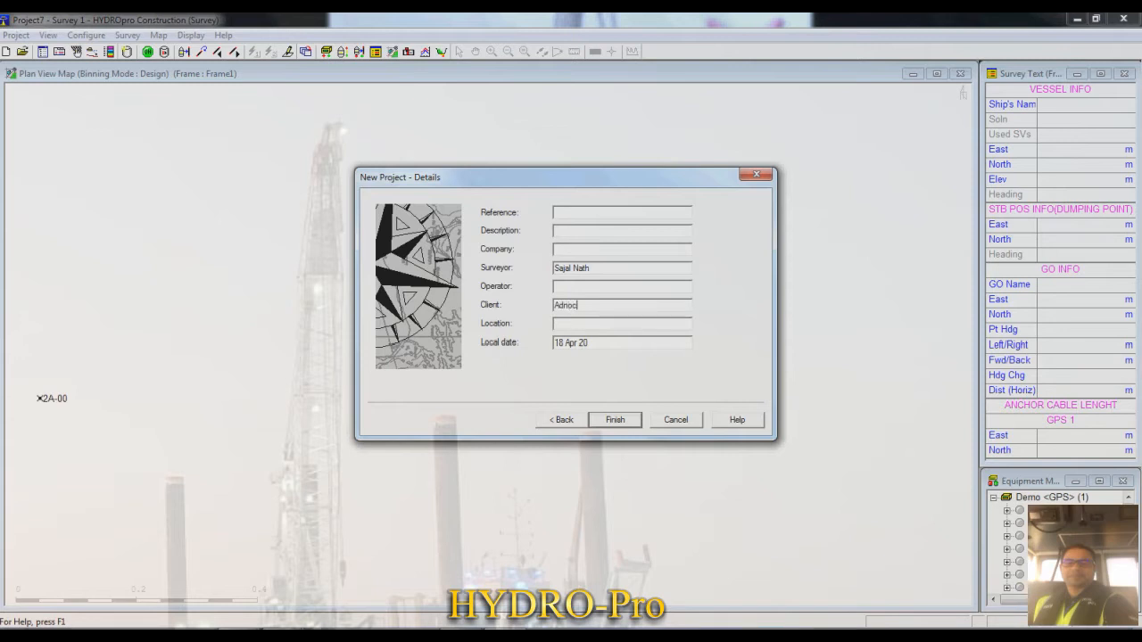
{"action": "key", "text": "Return"}
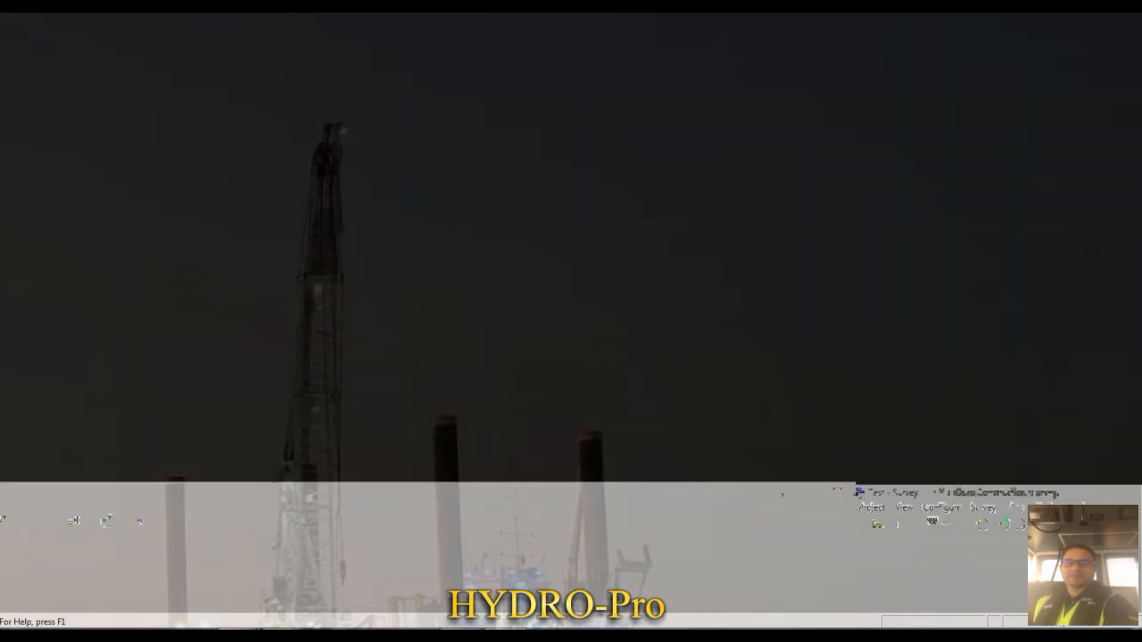
- Set the distance display units to three decimal places, keeping meters
{"action": "left_click", "coordinate": [87, 36]}
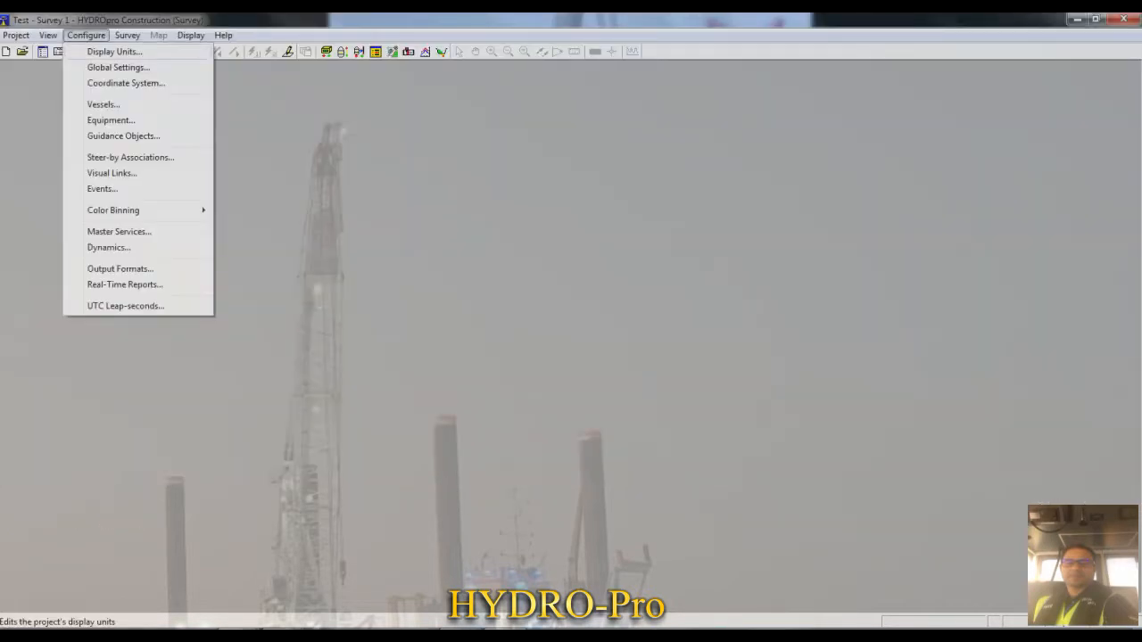
{"action": "left_click", "coordinate": [114, 52]}
{"action": "left_click_drag", "start_coordinate": [571, 238], "coordinate": [540, 212]}
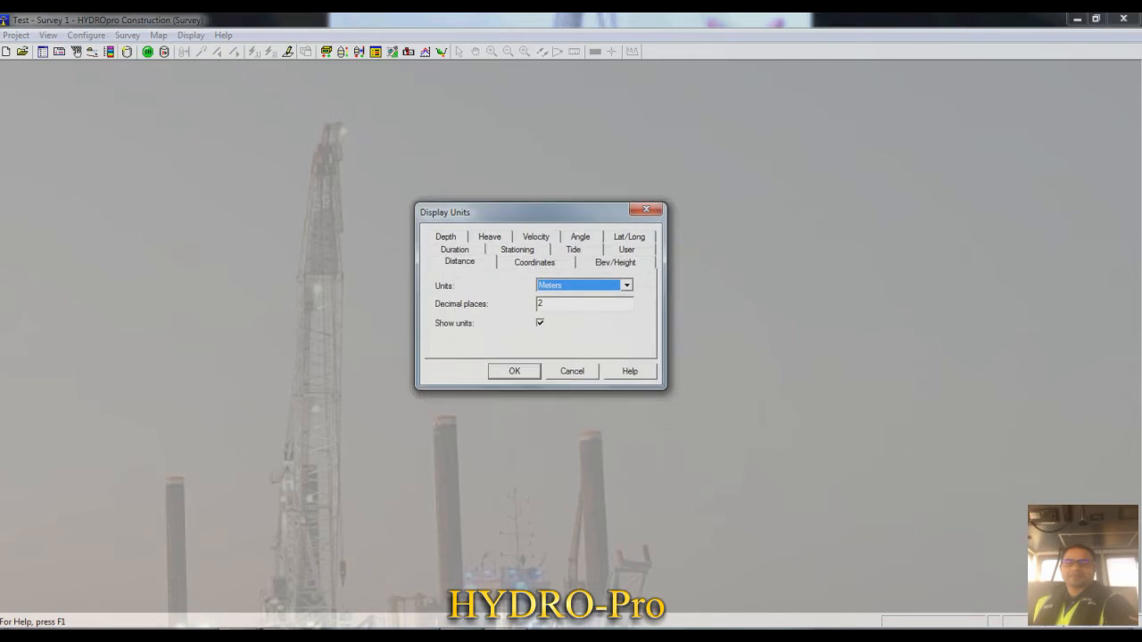
{"action": "left_click", "coordinate": [627, 285]}
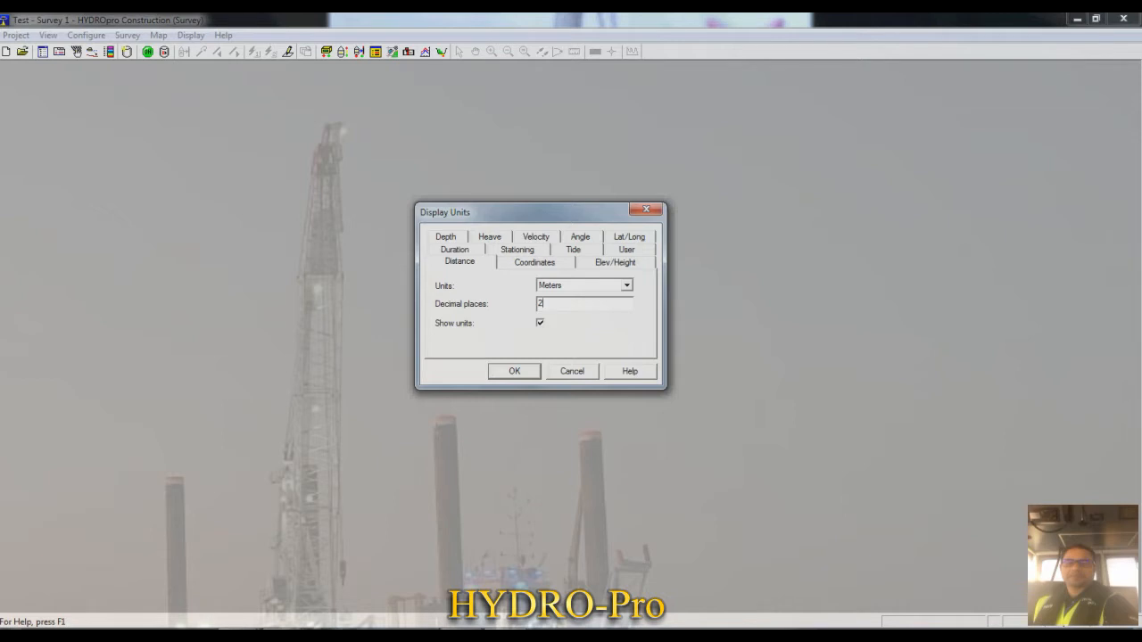
{"action": "double_click", "coordinate": [540, 303]}
{"action": "type", "text": "3"}
- Set the coordinates and elevation/height display units to three decimal places and apply the display unit settings
{"action": "key", "text": "ctrl+Tab"}
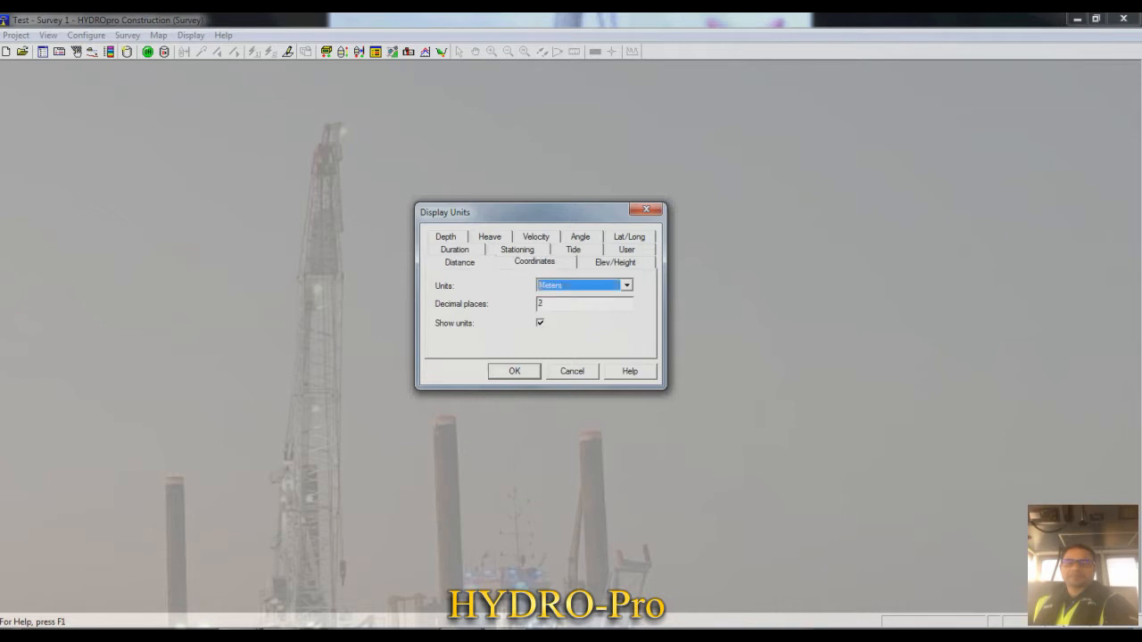
{"action": "key", "text": "Tab"}
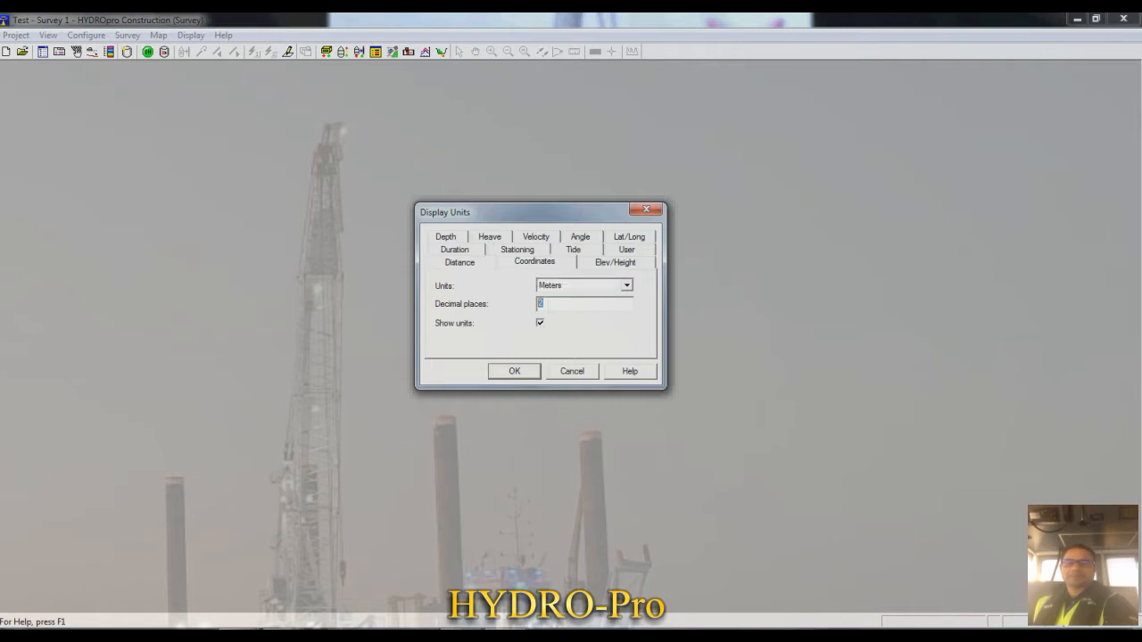
{"action": "type", "text": "3"}
{"action": "key", "text": "ctrl+Tab"}
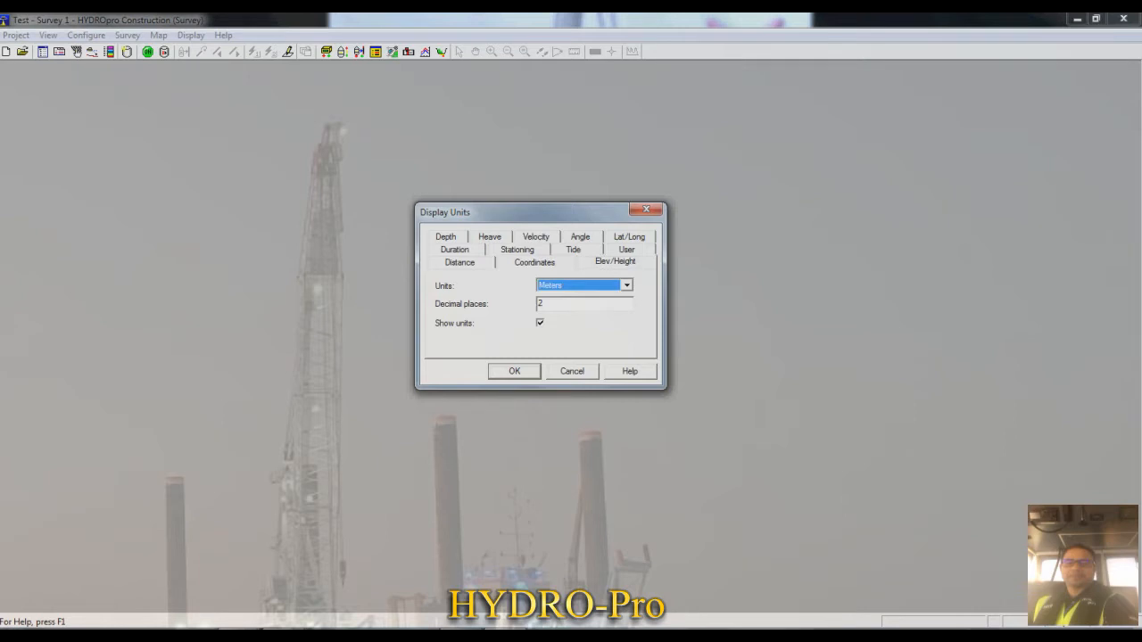
{"action": "key", "text": "Tab"}
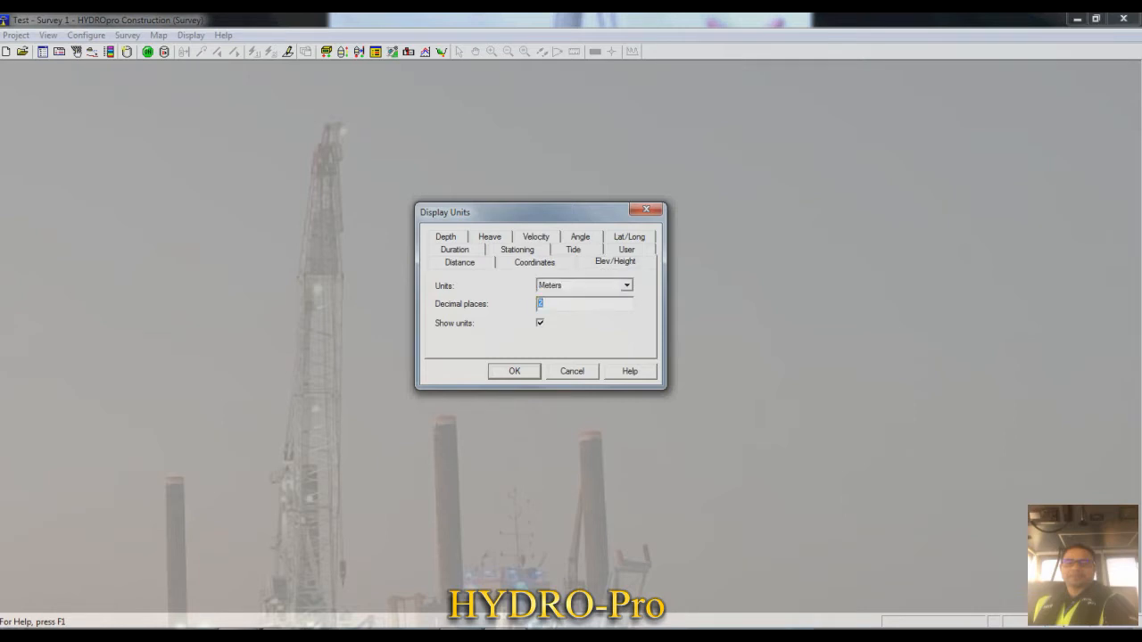
{"action": "type", "text": "3"}
{"action": "left_click", "coordinate": [536, 237]}
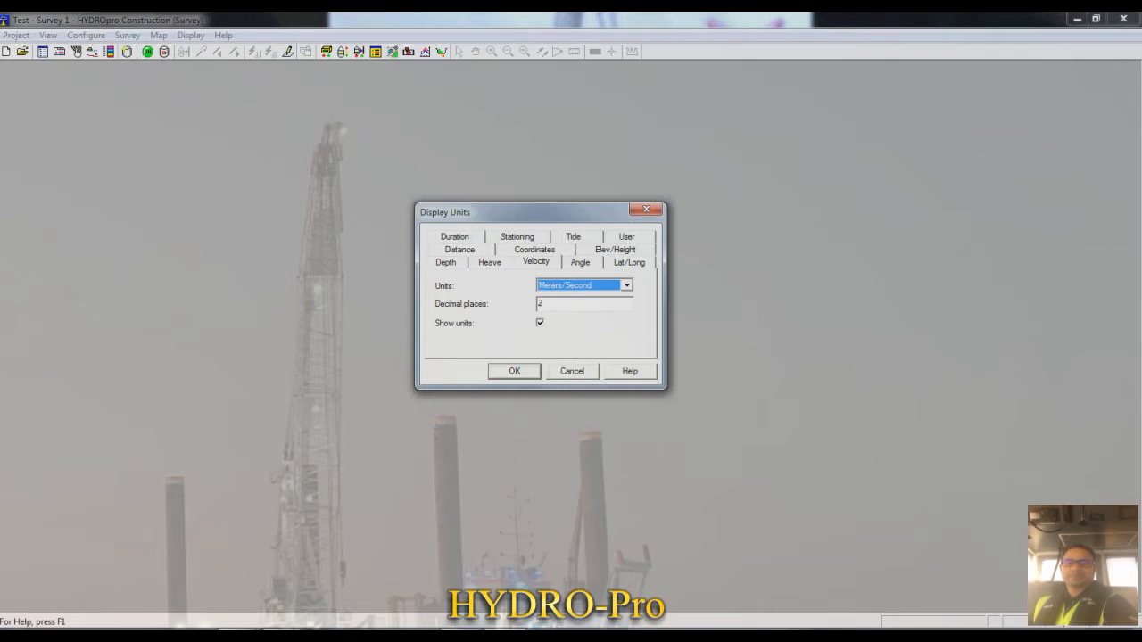
{"action": "key", "text": "Return"}
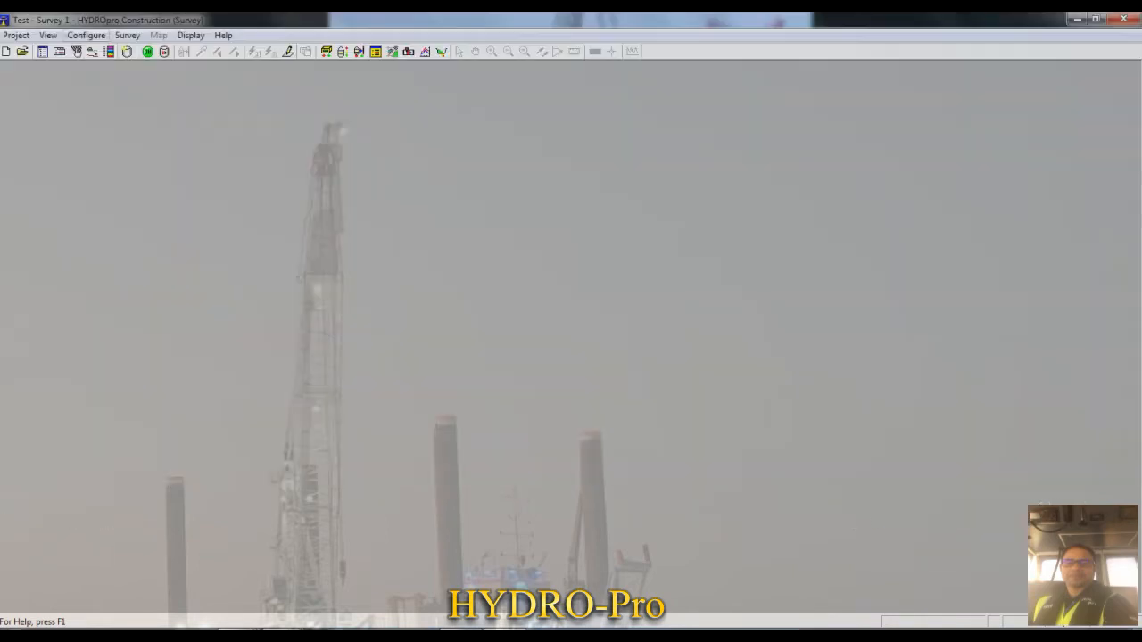
- Review the global settings for time, coordinate type and order, and magnetic variation, and accept them
{"action": "left_click", "coordinate": [87, 36]}
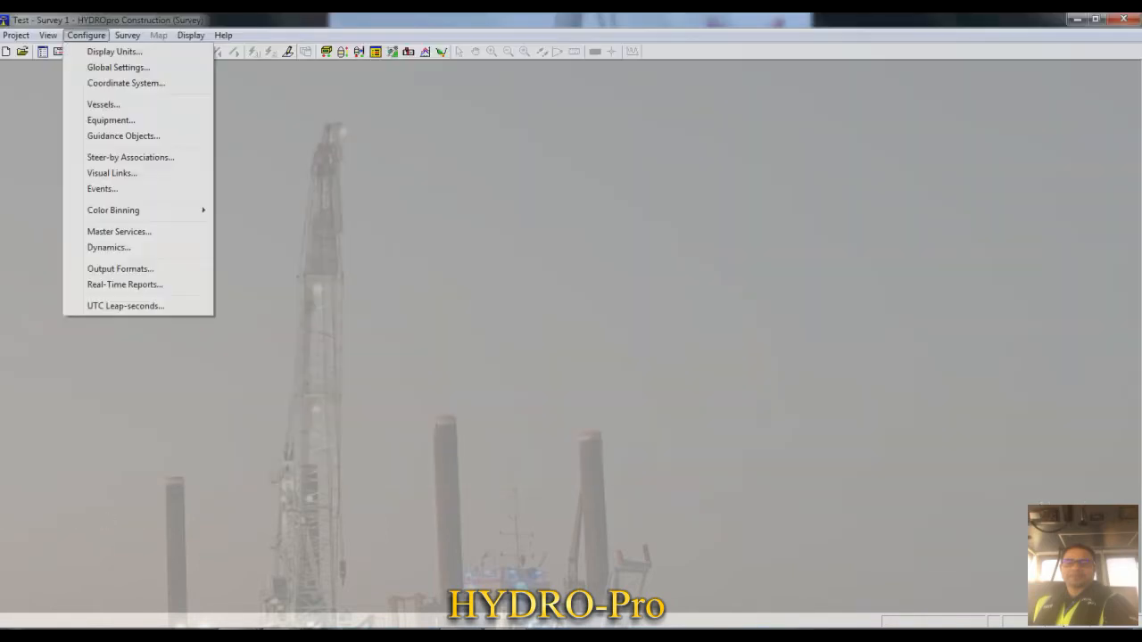
{"action": "left_click", "coordinate": [118, 68]}
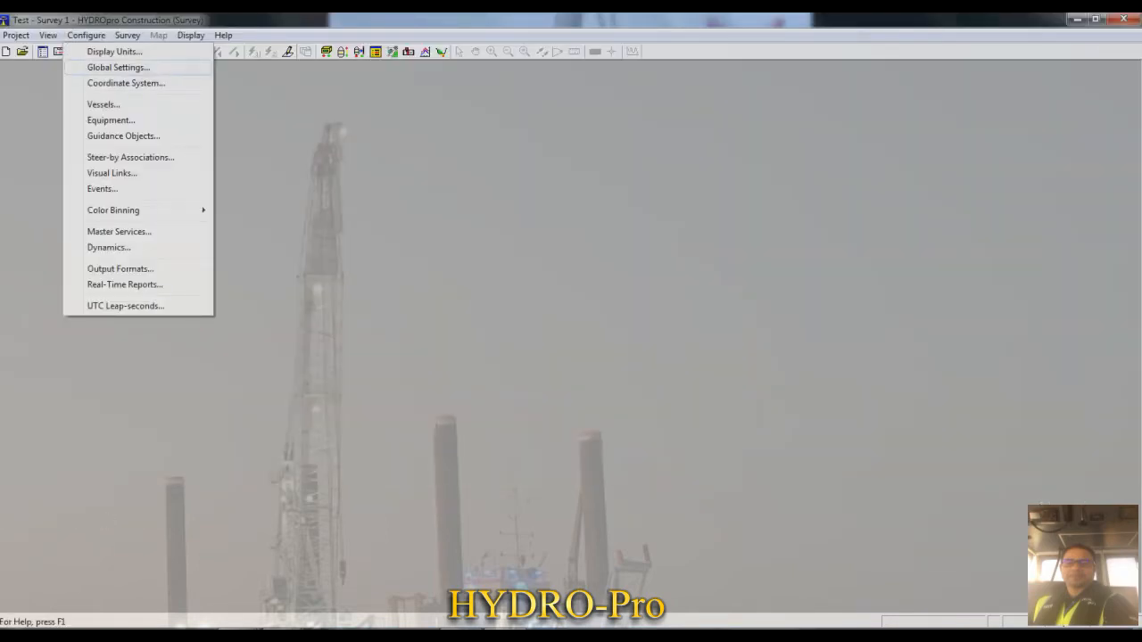
{"action": "left_click_drag", "start_coordinate": [557, 210], "coordinate": [551, 180]}
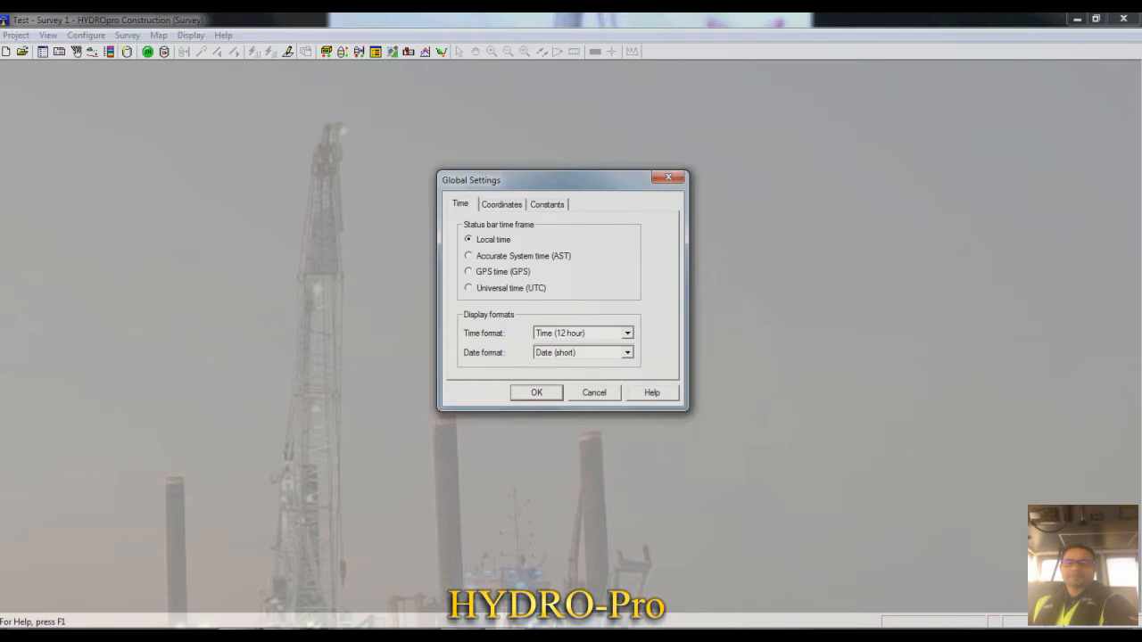
{"action": "left_click", "coordinate": [502, 204]}
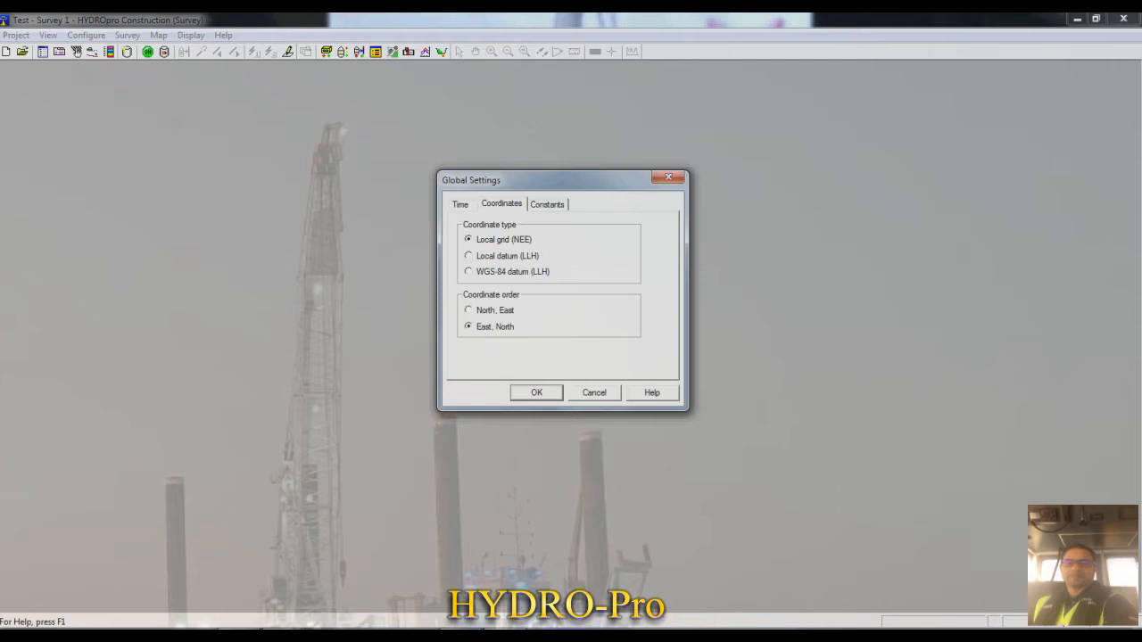
{"action": "left_click", "coordinate": [547, 204]}
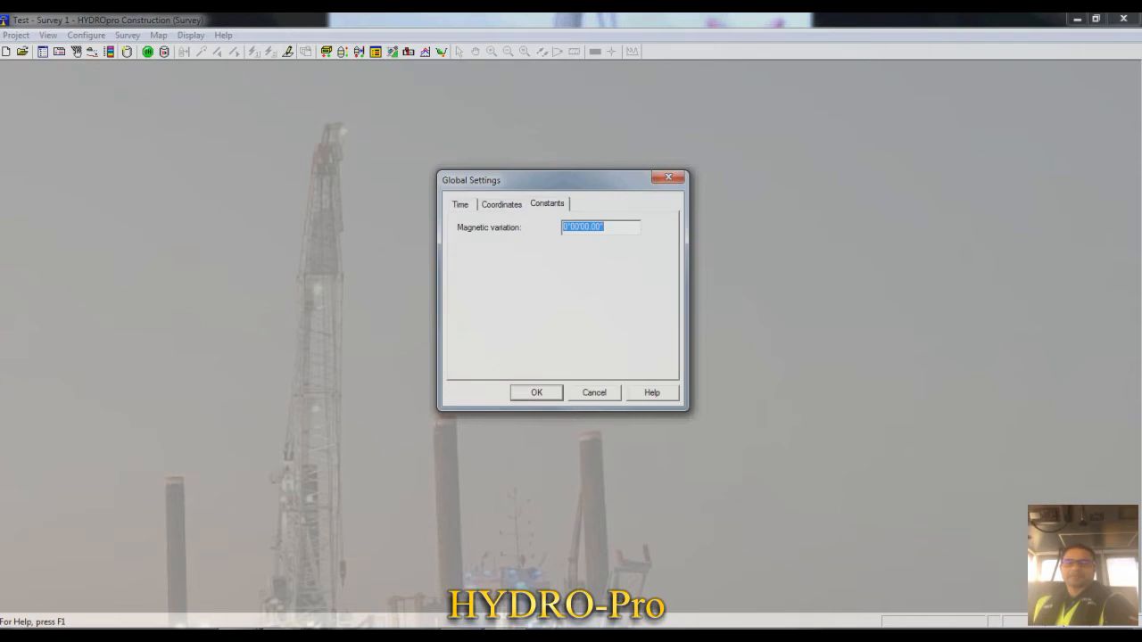
{"action": "key", "text": "Return"}
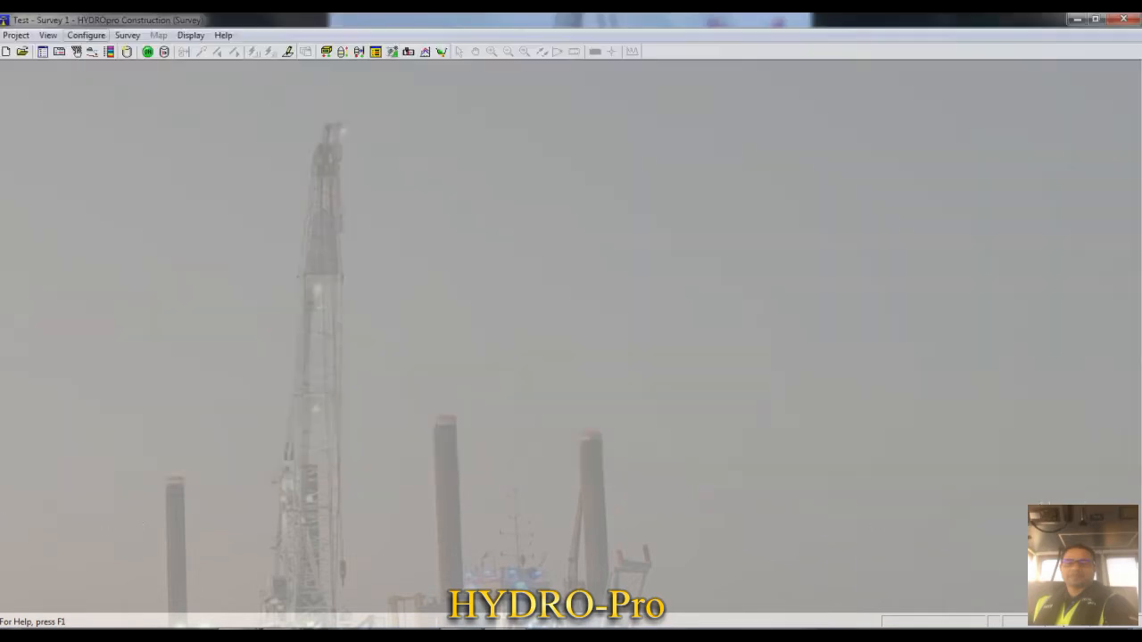
- Start selecting a new coordinate system for the project, using the Coordinate System And Zone type
{"action": "left_click", "coordinate": [87, 36]}
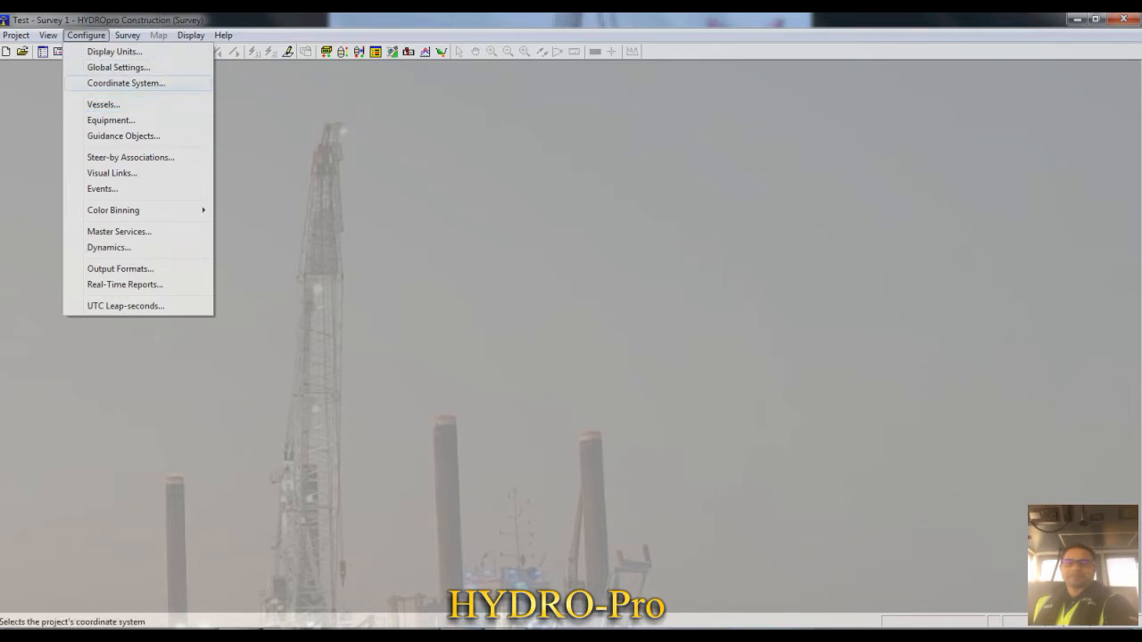
{"action": "left_click", "coordinate": [126, 83]}
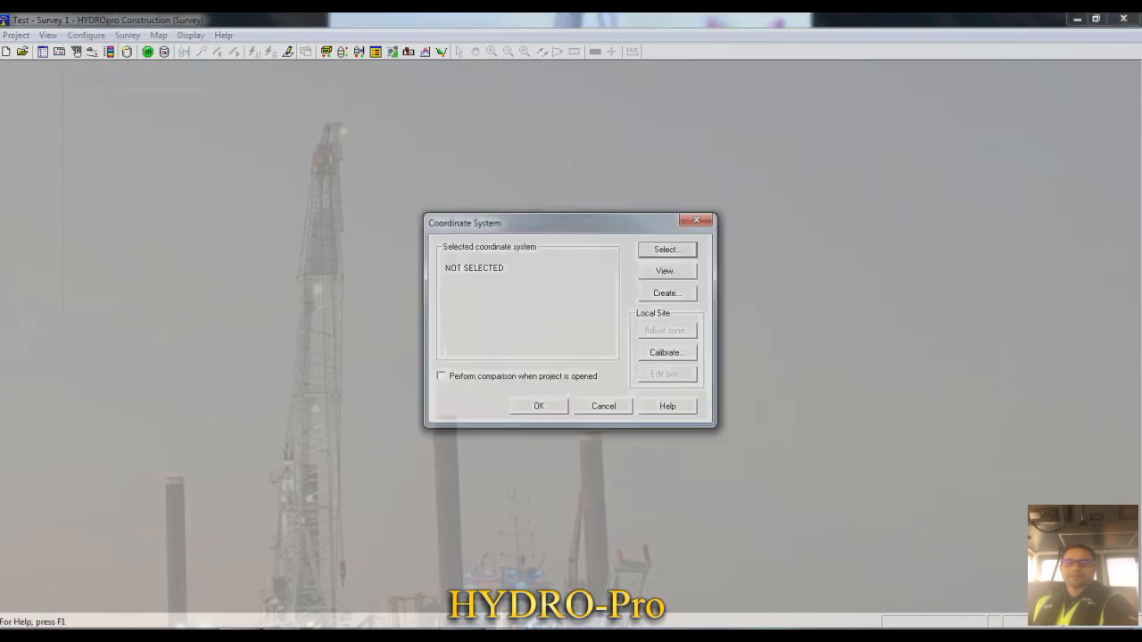
{"action": "left_click_drag", "start_coordinate": [553, 223], "coordinate": [522, 205]}
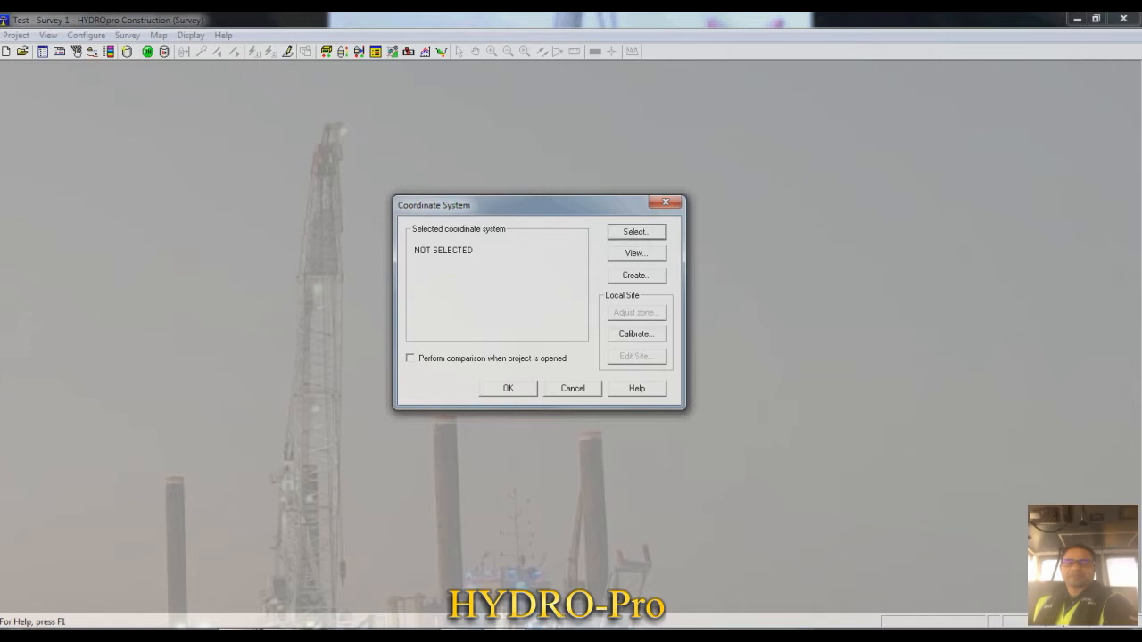
{"action": "left_click", "coordinate": [636, 232]}
{"action": "left_click", "coordinate": [416, 264]}
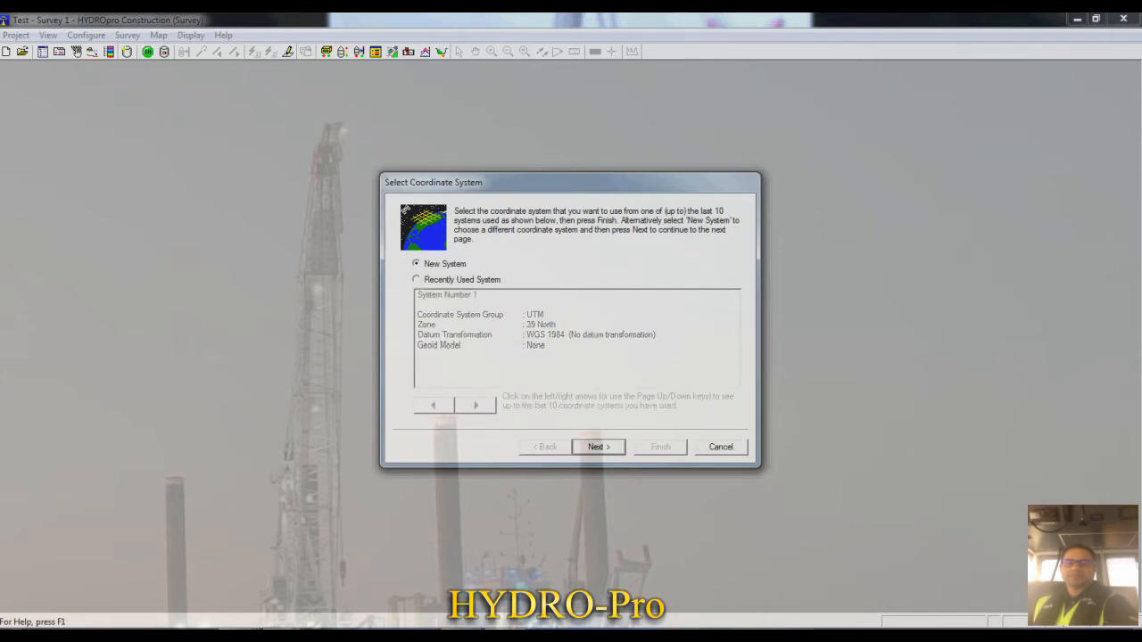
{"action": "left_click", "coordinate": [599, 447]}
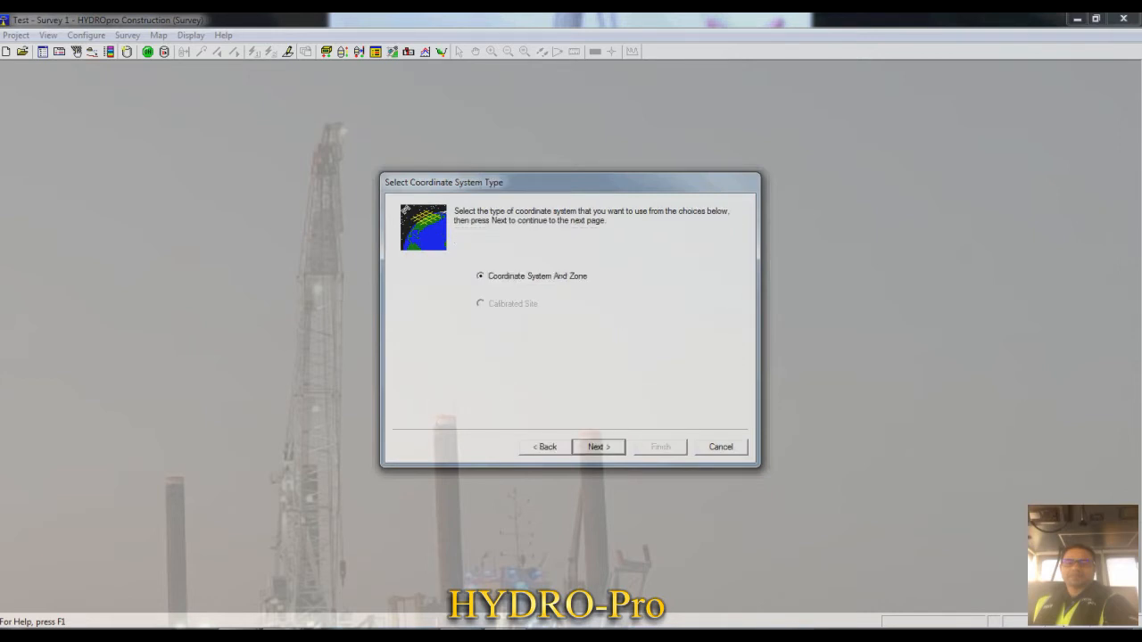
{"action": "left_click_drag", "start_coordinate": [570, 182], "coordinate": [568, 145]}
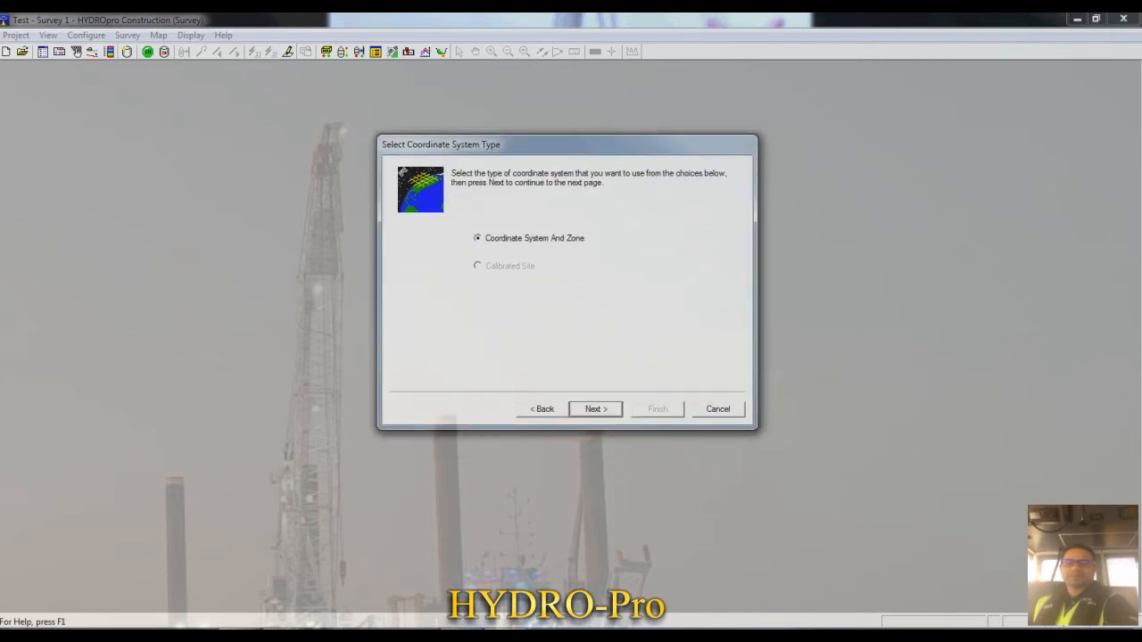
{"action": "left_click", "coordinate": [595, 409]}
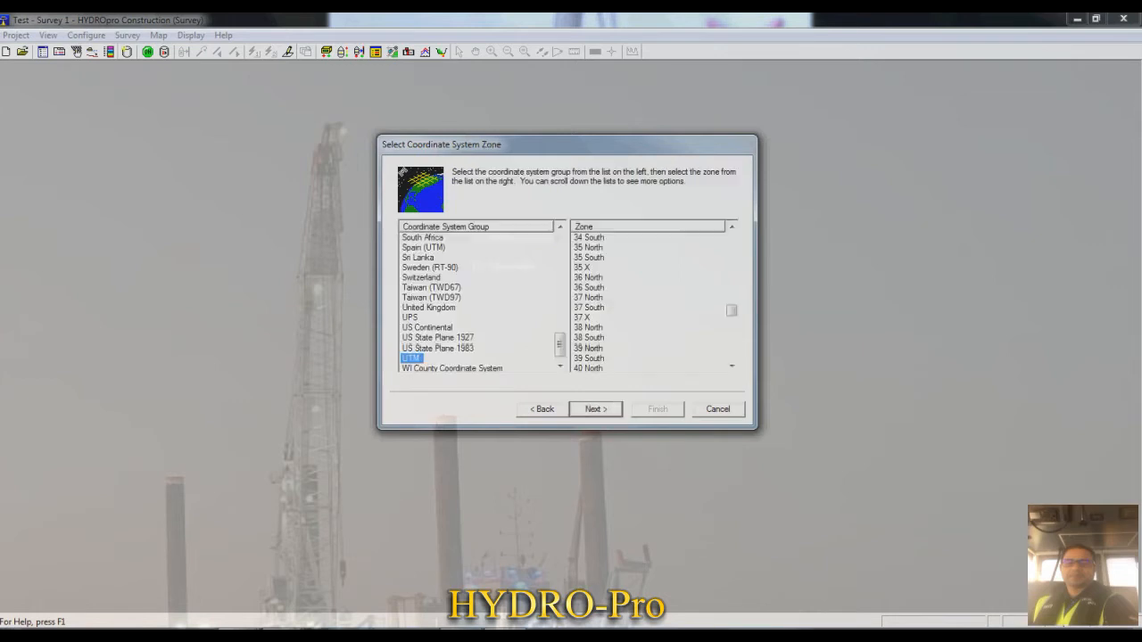
- Look through the available coordinate system groups and select UTM
{"action": "key", "text": "Up"}
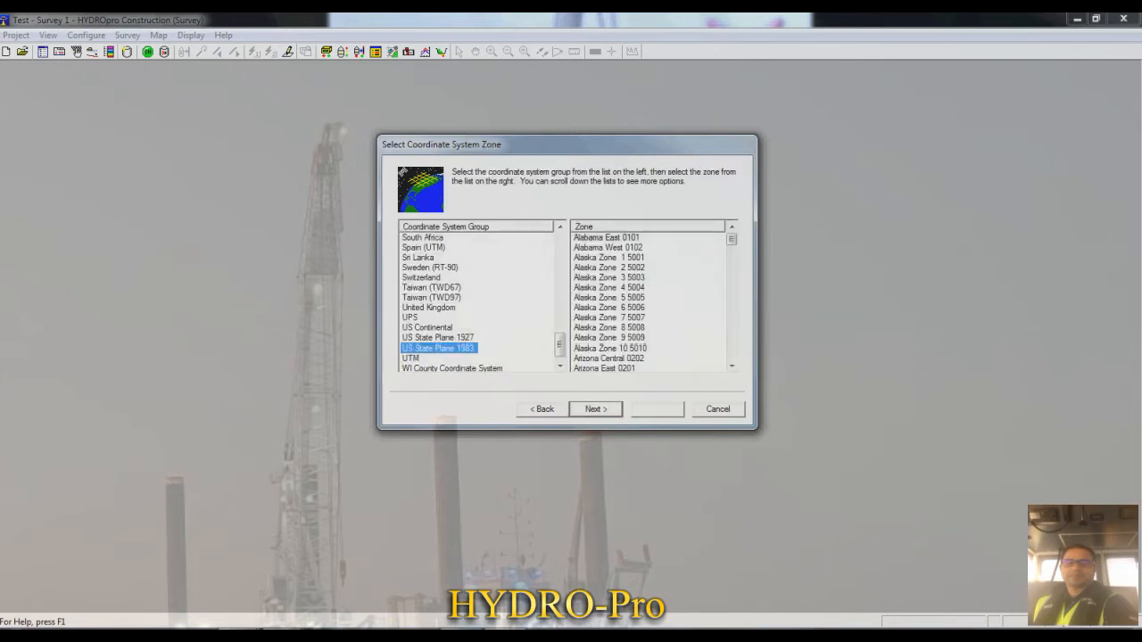
{"action": "key", "text": "Down"}
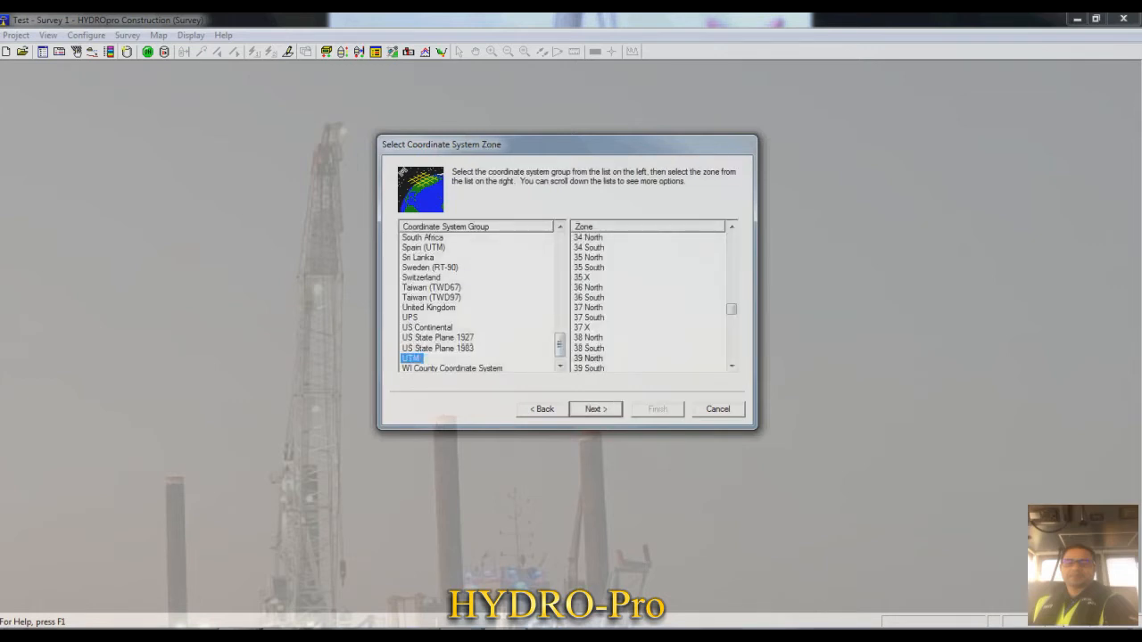
{"action": "left_click_drag", "start_coordinate": [560, 346], "coordinate": [559, 340]}
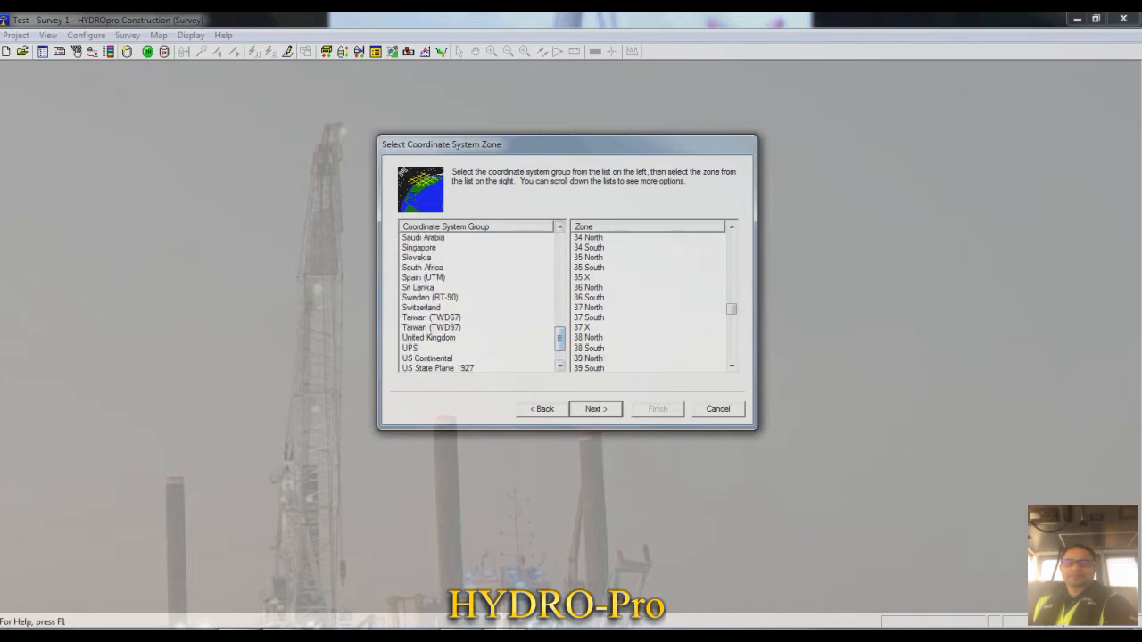
{"action": "left_click", "coordinate": [421, 308]}
{"action": "scroll", "coordinate": [421, 308], "scroll_direction": "up", "scroll_amount": 8}
{"action": "scroll", "coordinate": [477, 302], "scroll_direction": "up", "scroll_amount": 3}
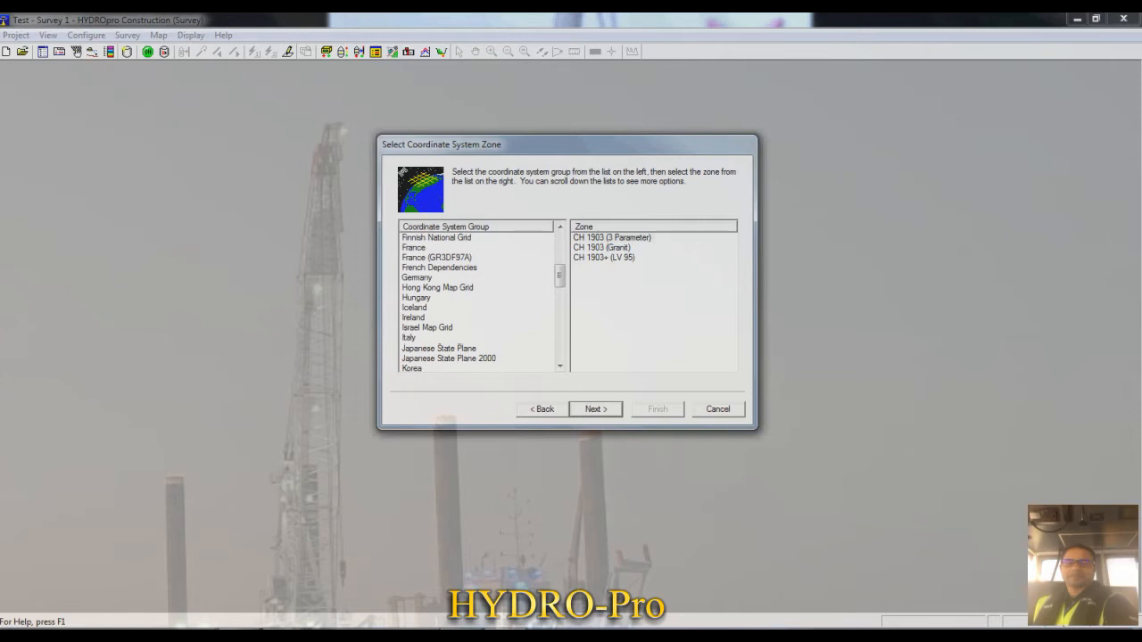
{"action": "scroll", "coordinate": [477, 302], "scroll_direction": "down", "scroll_amount": 12}
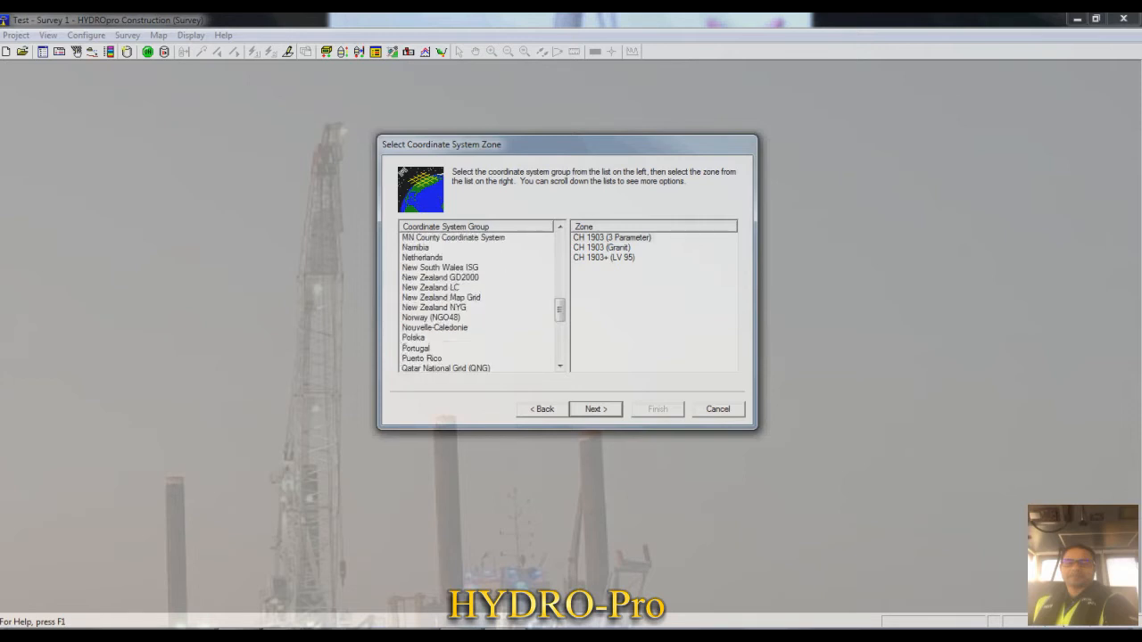
{"action": "left_click", "coordinate": [410, 348]}
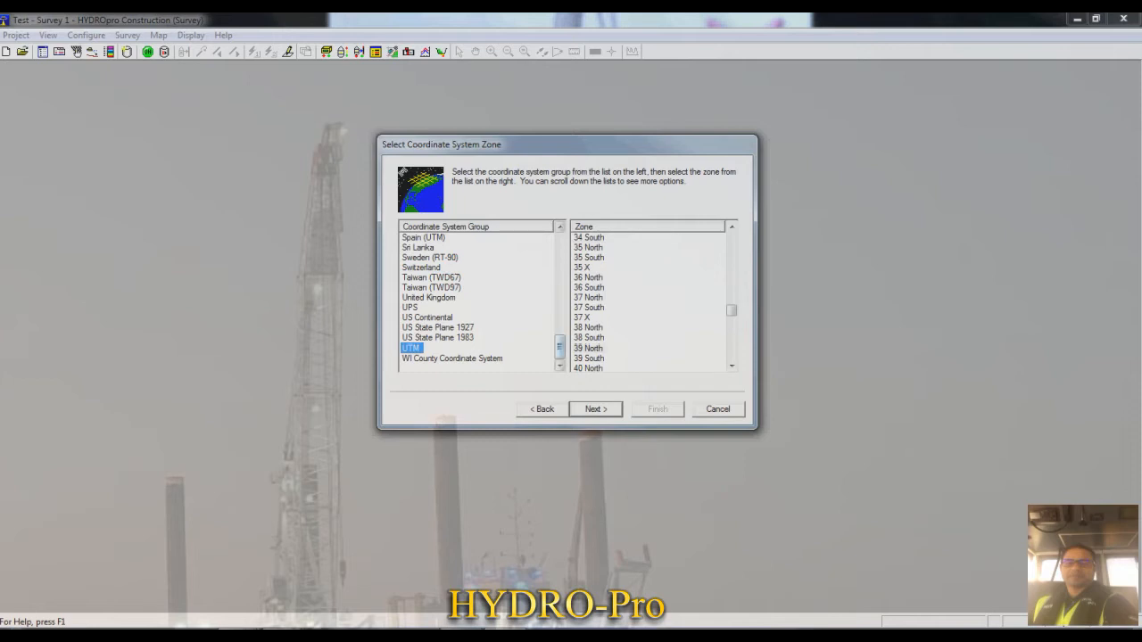
- Look through the UTM zones, select 39 North and continue to the datum transformation
{"action": "left_click", "coordinate": [588, 348]}
{"action": "scroll", "coordinate": [589, 348], "scroll_direction": "down", "scroll_amount": 4}
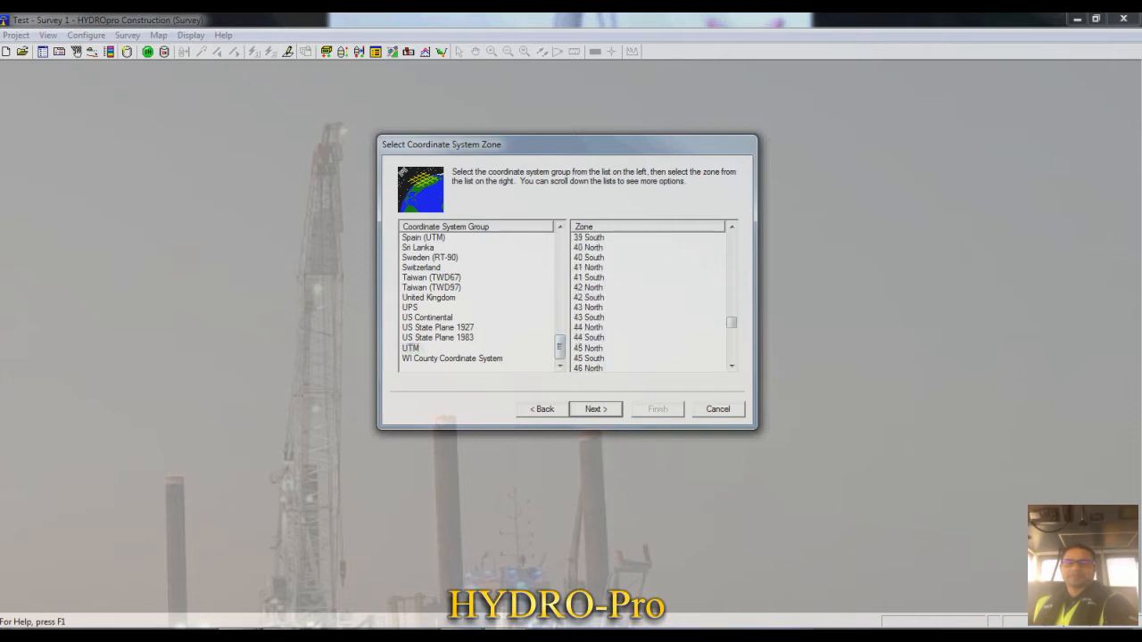
{"action": "scroll", "coordinate": [649, 302], "scroll_direction": "up", "scroll_amount": 3}
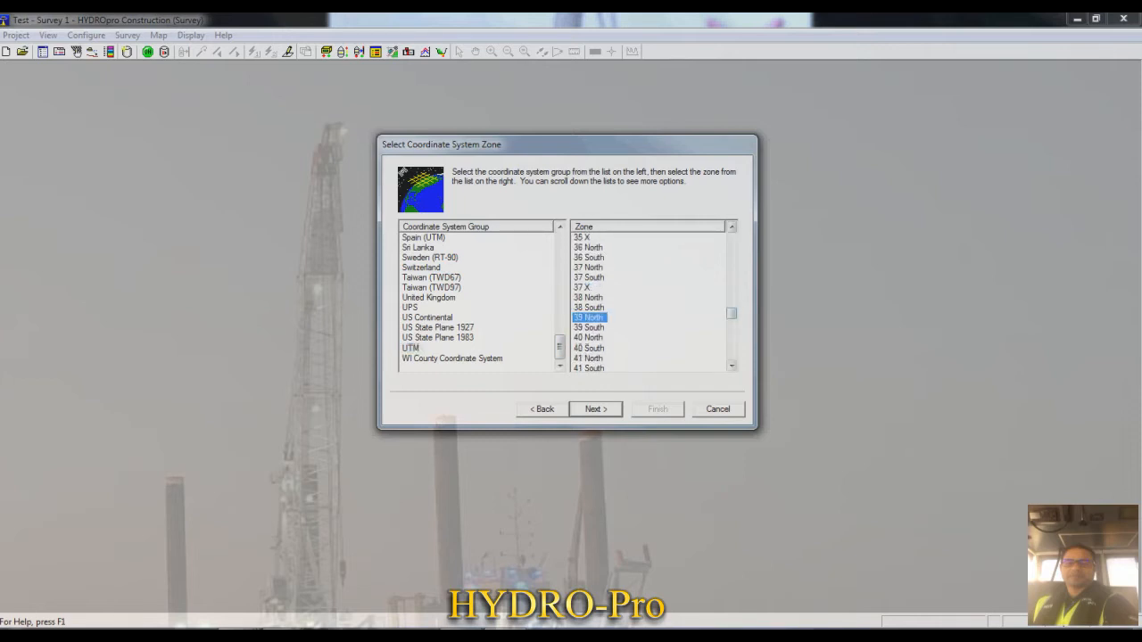
{"action": "scroll", "coordinate": [649, 301], "scroll_direction": "up", "scroll_amount": 20}
{"action": "scroll", "coordinate": [648, 301], "scroll_direction": "down", "scroll_amount": 1}
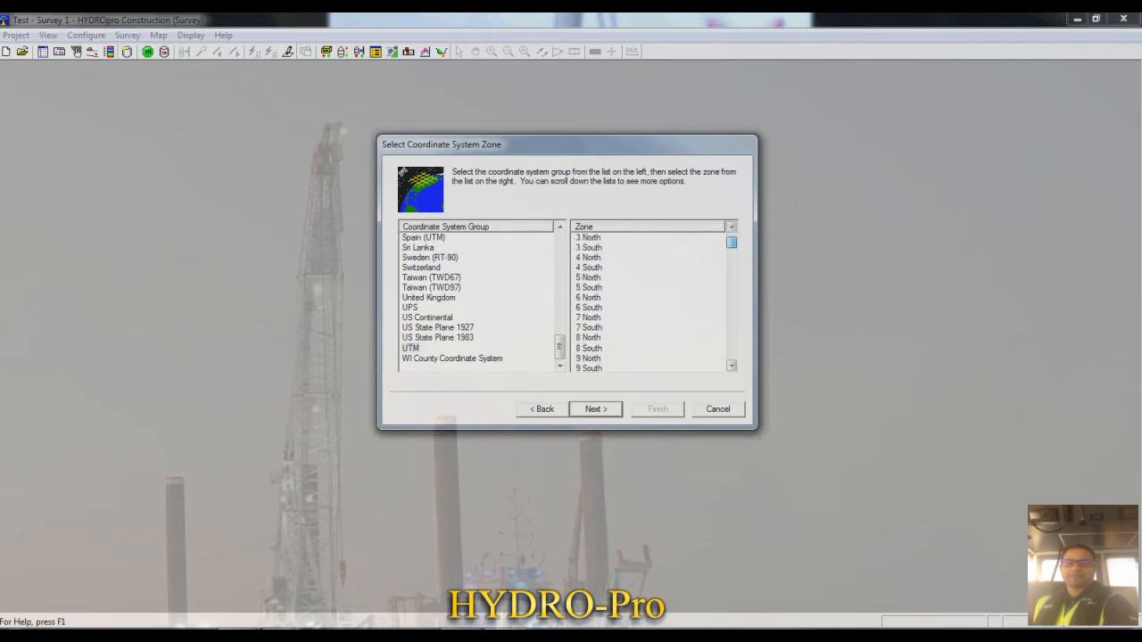
{"action": "scroll", "coordinate": [648, 302], "scroll_direction": "down", "scroll_amount": 20}
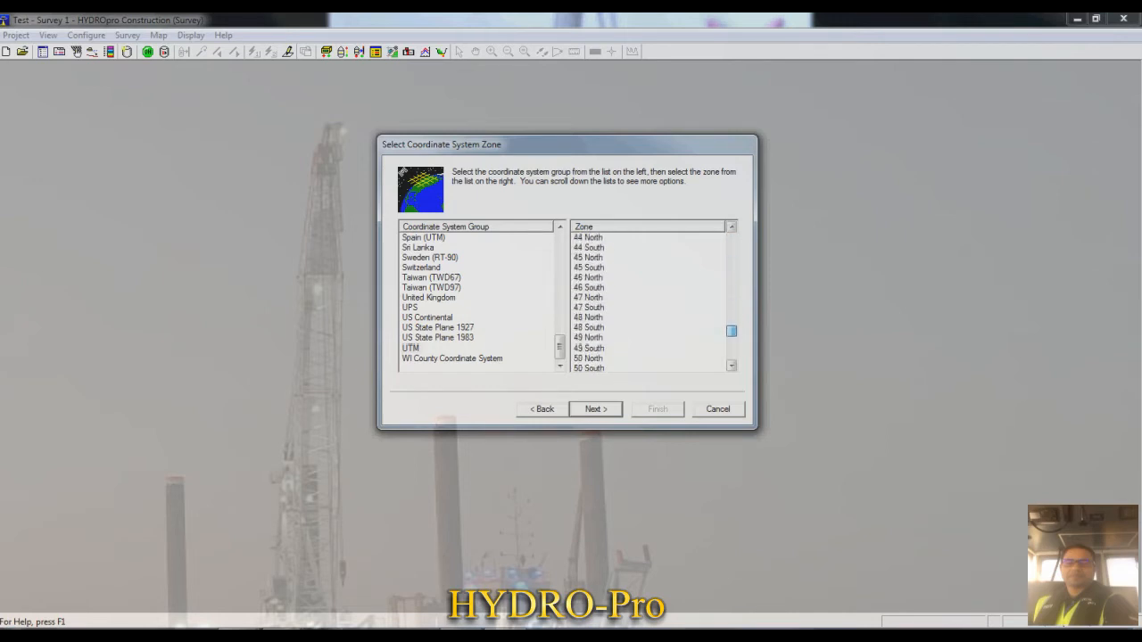
{"action": "scroll", "coordinate": [649, 301], "scroll_direction": "up", "scroll_amount": 20}
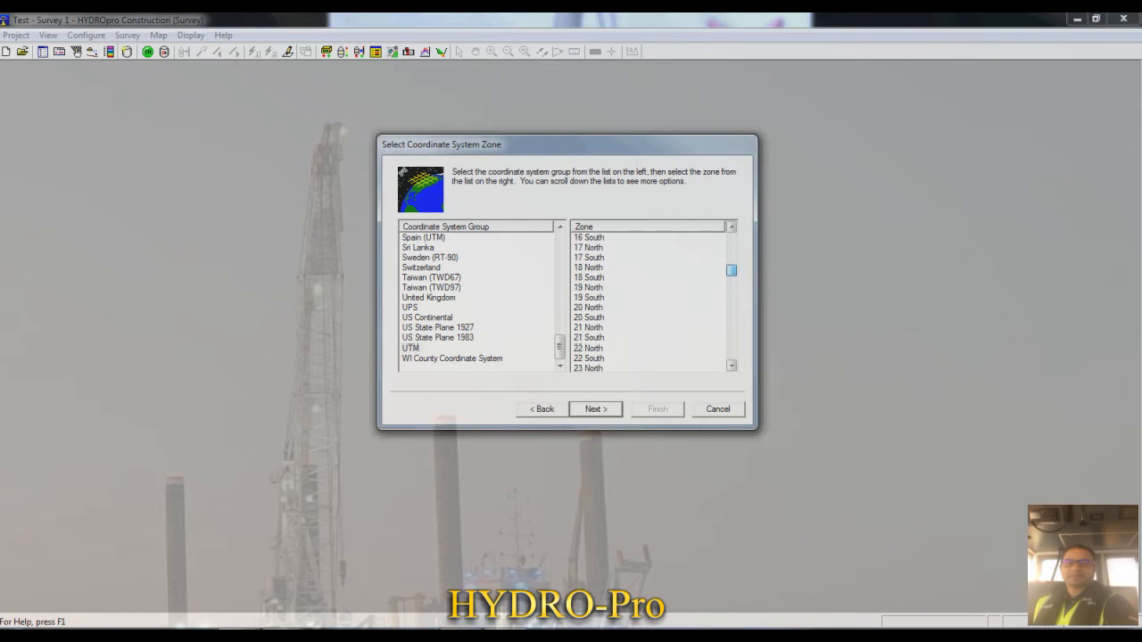
{"action": "left_click", "coordinate": [589, 349]}
{"action": "scroll", "coordinate": [589, 349], "scroll_direction": "down", "scroll_amount": 6}
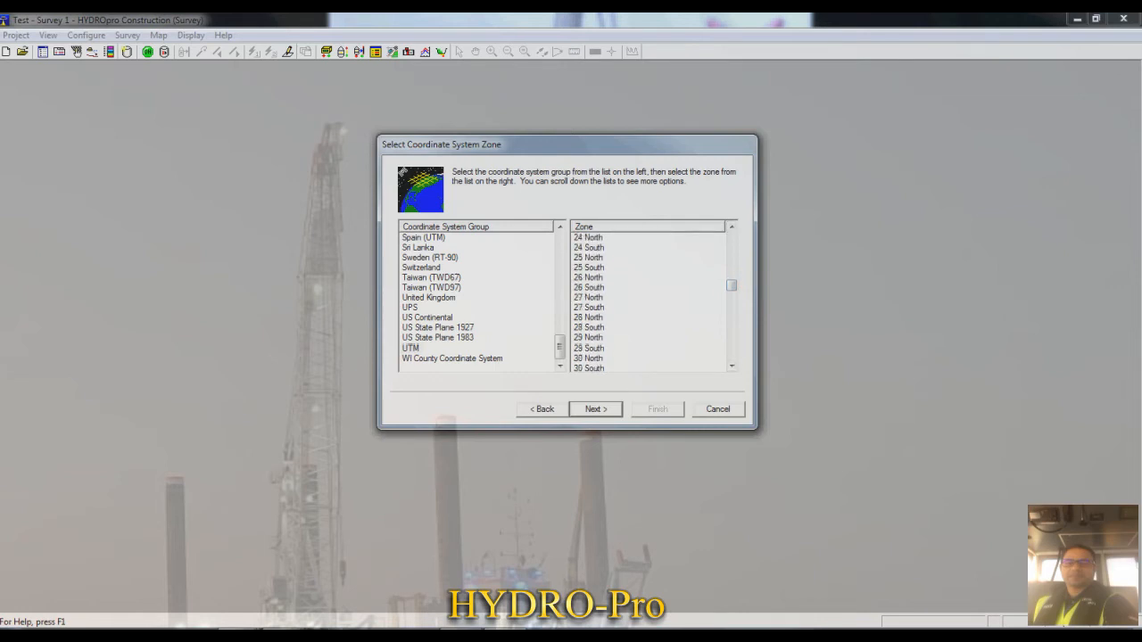
{"action": "left_click", "coordinate": [589, 338]}
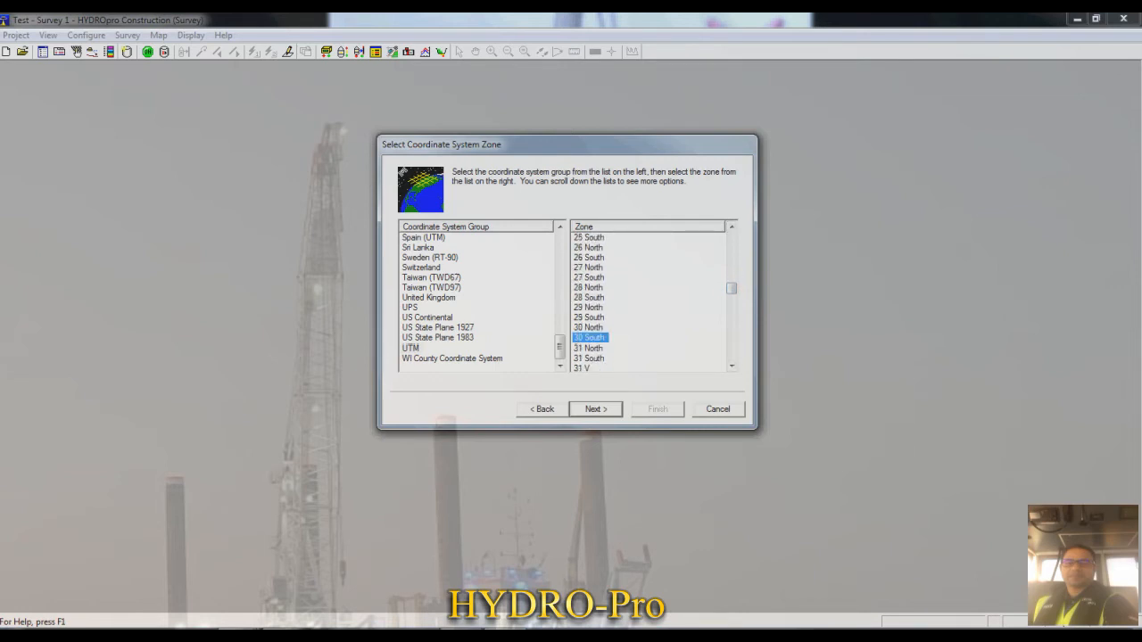
{"action": "scroll", "coordinate": [589, 338], "scroll_direction": "down", "scroll_amount": 6}
{"action": "scroll", "coordinate": [588, 348], "scroll_direction": "down", "scroll_amount": 2}
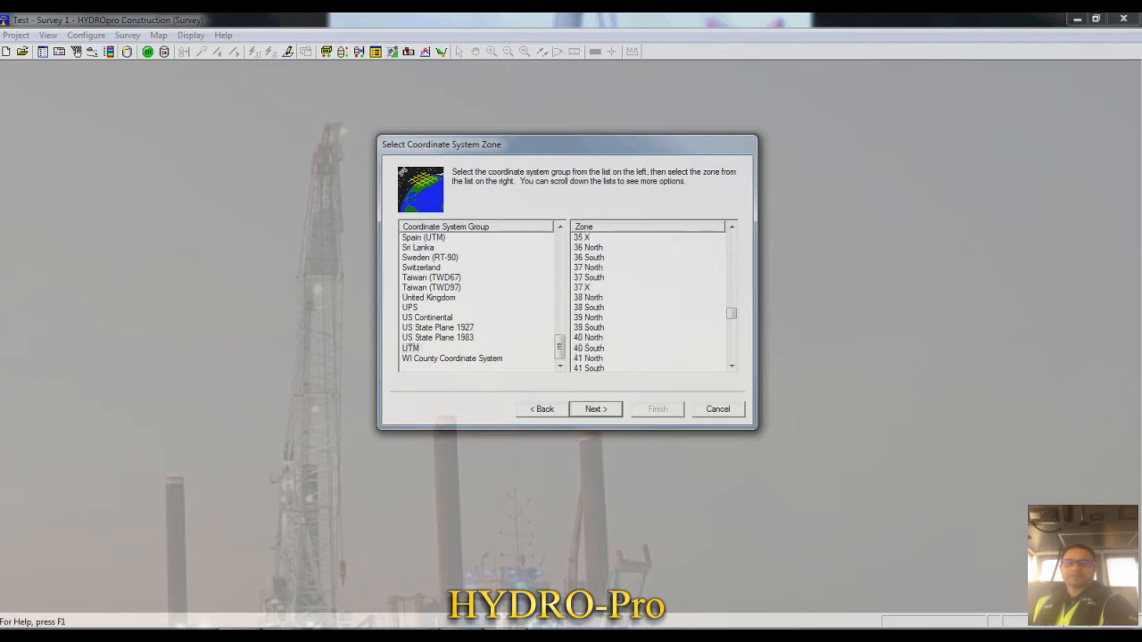
{"action": "left_click", "coordinate": [589, 317]}
{"action": "left_click", "coordinate": [596, 409]}
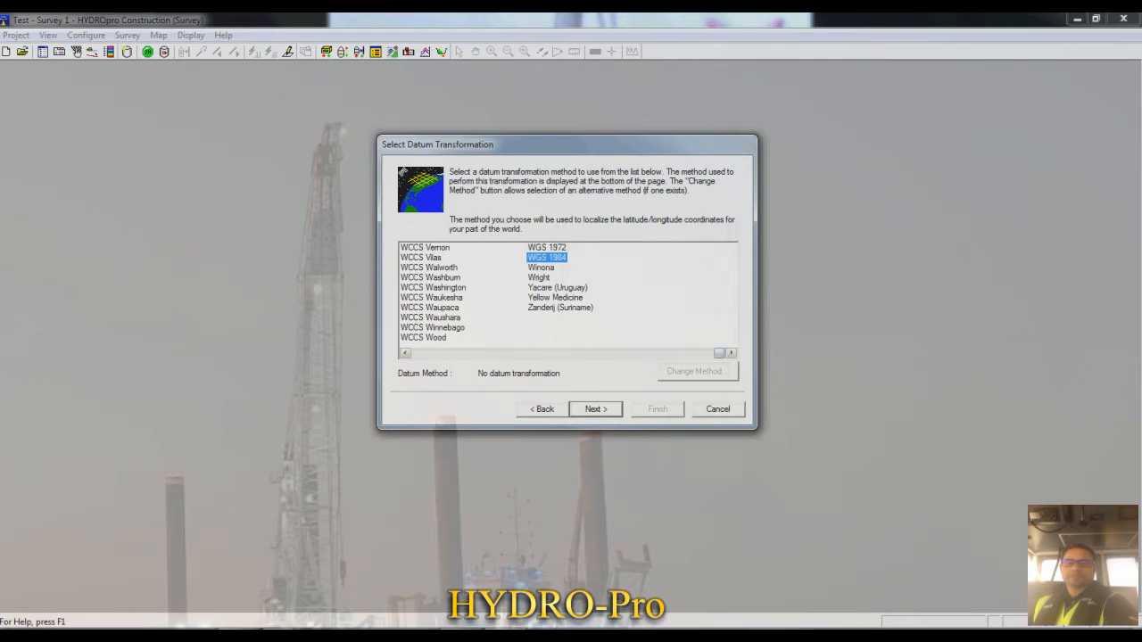
- Keep the WGS 1984 datum transformation, choose no geoid model and finish the coordinate system selection
{"action": "mouse_move", "coordinate": [719, 353]}
{"action": "left_mouse_down"}
{"action": "mouse_move", "coordinate": [414, 354]}
{"action": "mouse_move", "coordinate": [719, 354]}
{"action": "left_mouse_up"}
{"action": "left_click", "coordinate": [595, 410]}
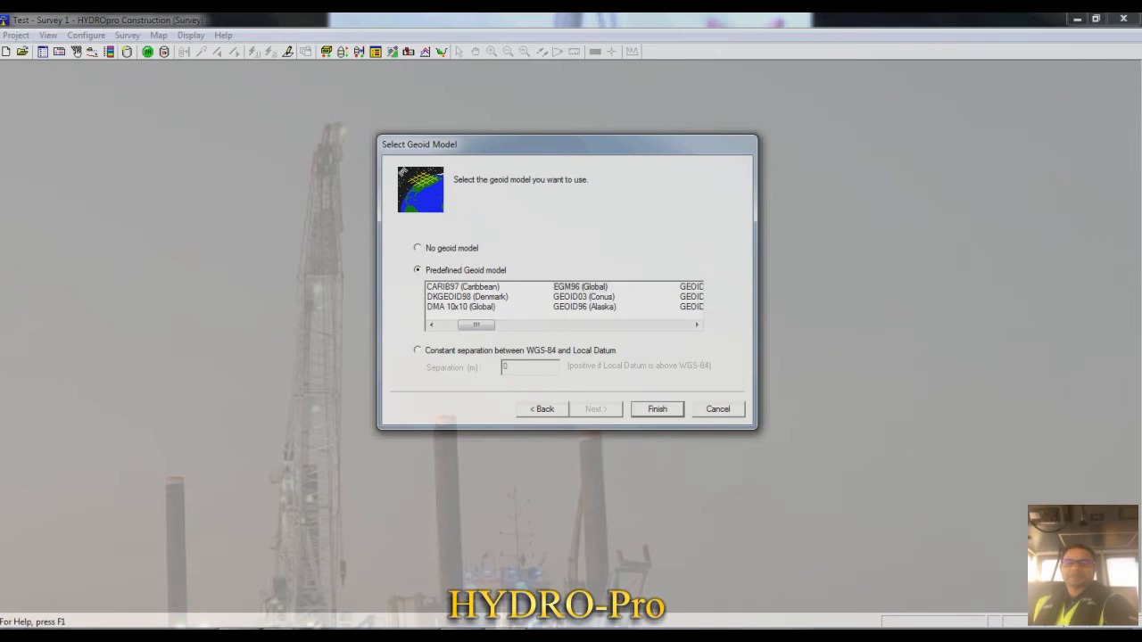
{"action": "left_click", "coordinate": [418, 248]}
{"action": "left_click", "coordinate": [417, 269]}
{"action": "mouse_move", "coordinate": [476, 324]}
{"action": "left_mouse_down"}
{"action": "mouse_move", "coordinate": [544, 325]}
{"action": "mouse_move", "coordinate": [475, 325]}
{"action": "left_mouse_up"}
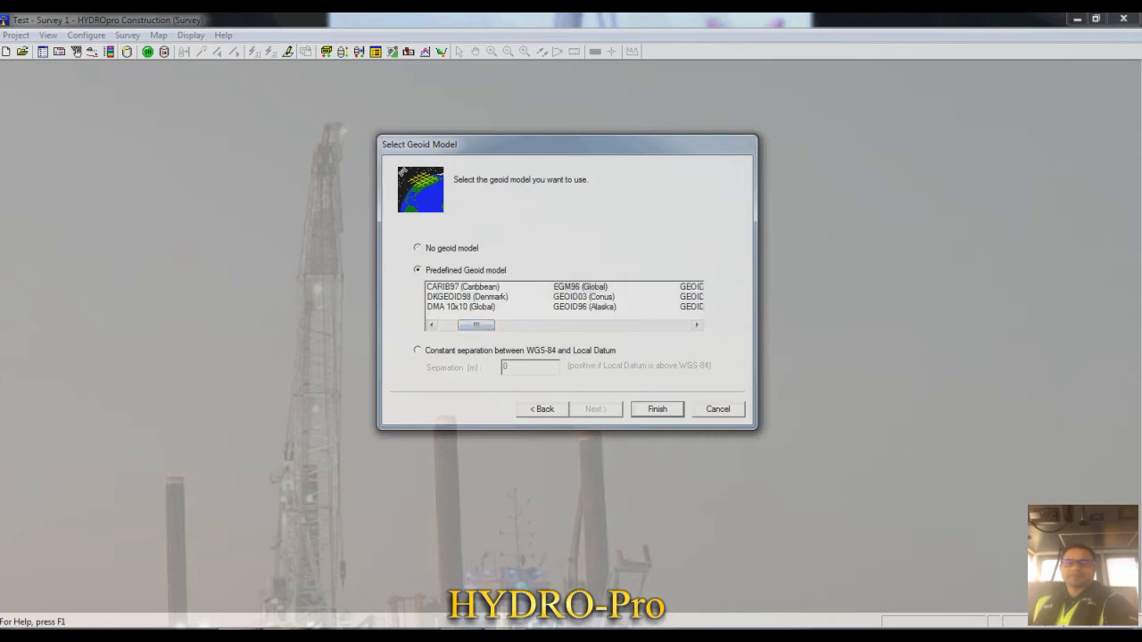
{"action": "left_click", "coordinate": [417, 248]}
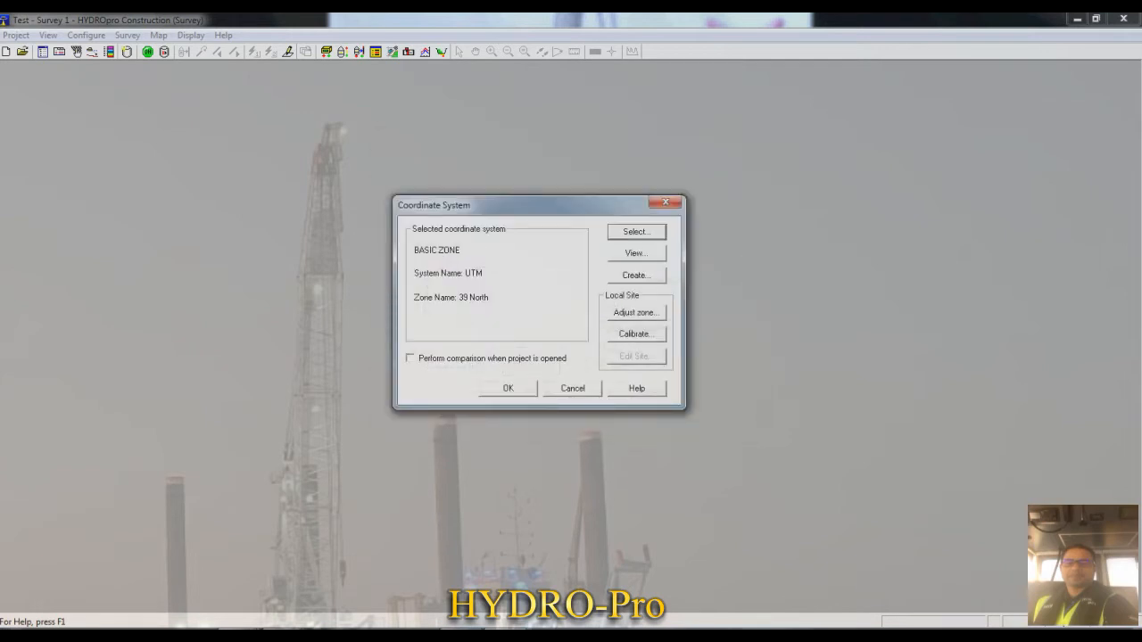
- Review the ellipsoid, datum transformation and projection parameters of the selected coordinate system, and accept the coordinate system
{"action": "left_click", "coordinate": [636, 253]}
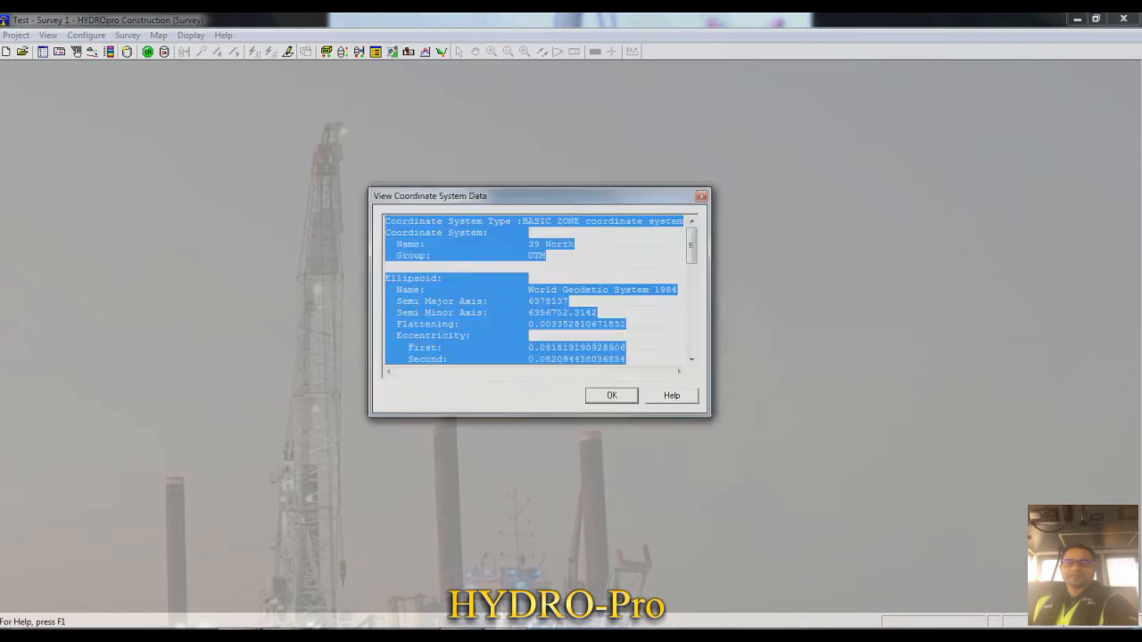
{"action": "left_click", "coordinate": [471, 245]}
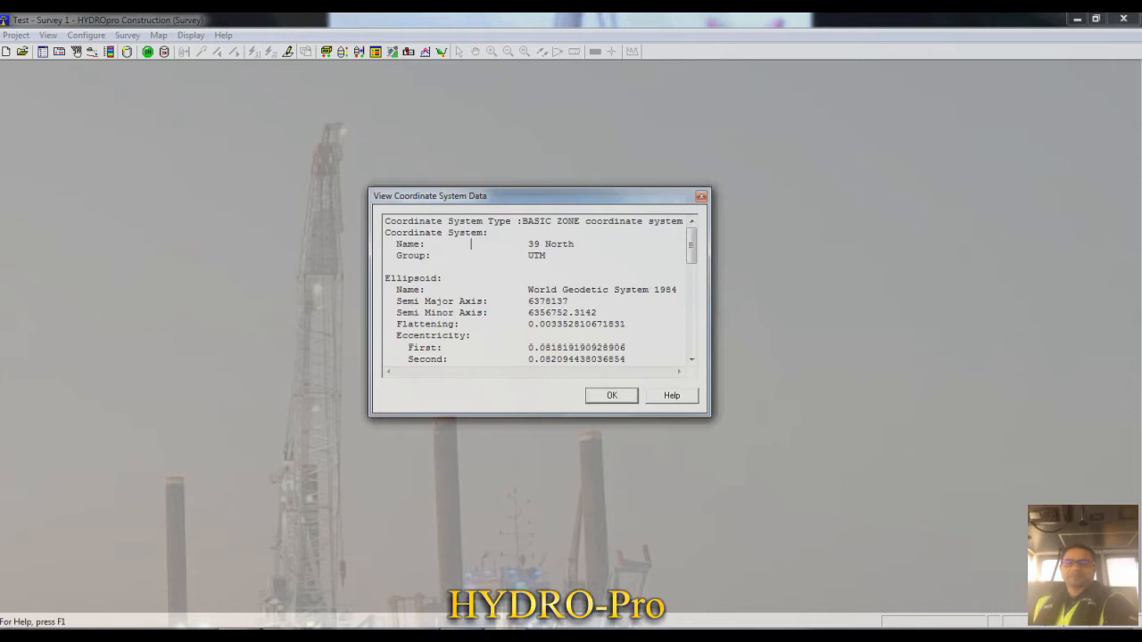
{"action": "left_click", "coordinate": [529, 302]}
{"action": "scroll", "coordinate": [535, 290], "scroll_direction": "down", "scroll_amount": 2}
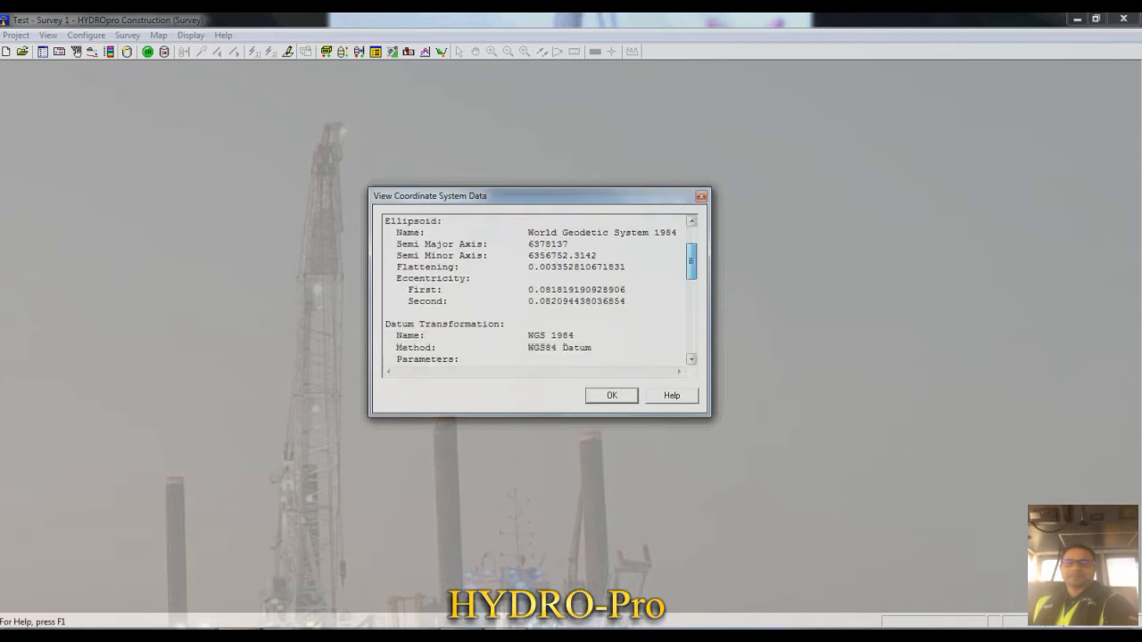
{"action": "scroll", "coordinate": [563, 347], "scroll_direction": "down", "scroll_amount": 1}
{"action": "scroll", "coordinate": [541, 291], "scroll_direction": "down", "scroll_amount": 3}
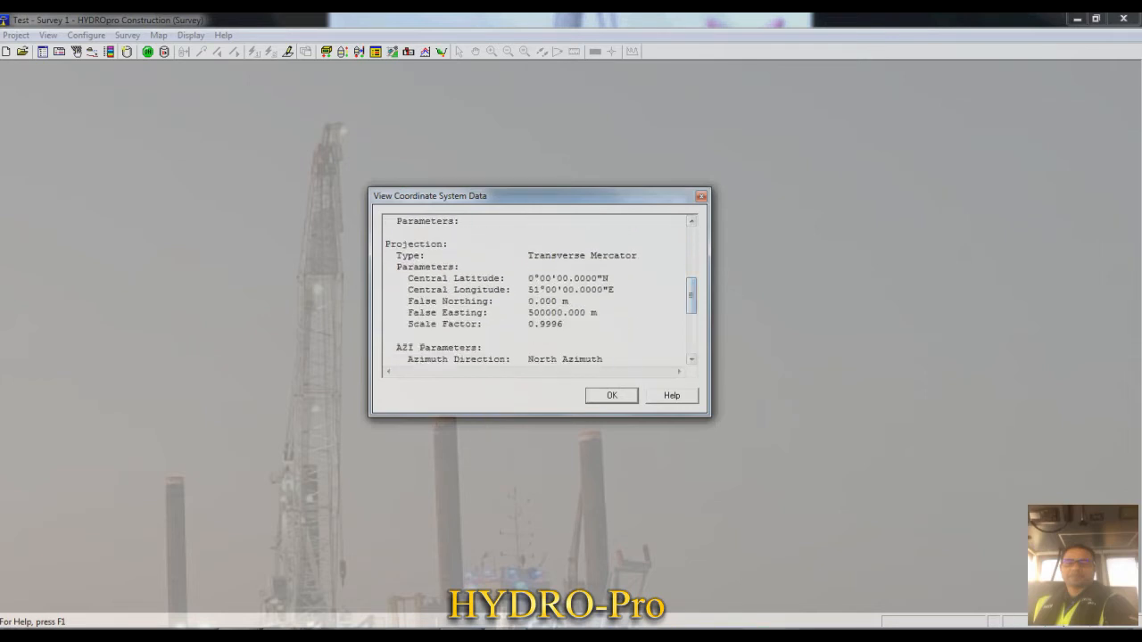
{"action": "left_click_drag", "start_coordinate": [531, 324], "coordinate": [563, 324]}
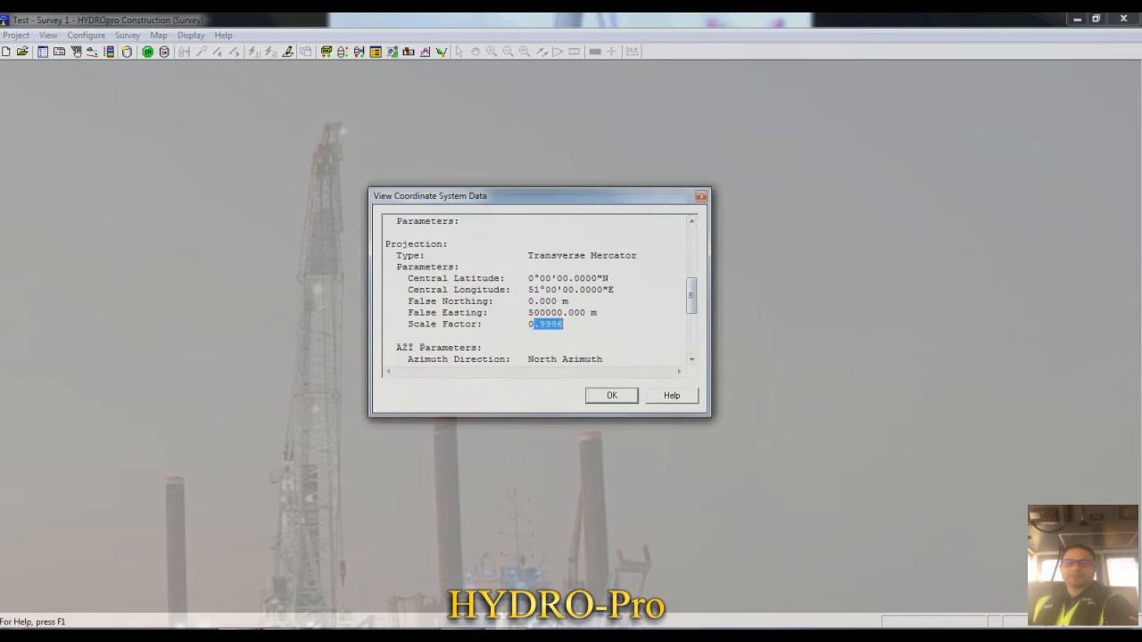
{"action": "key", "text": "Escape"}
{"action": "left_click", "coordinate": [508, 389]}
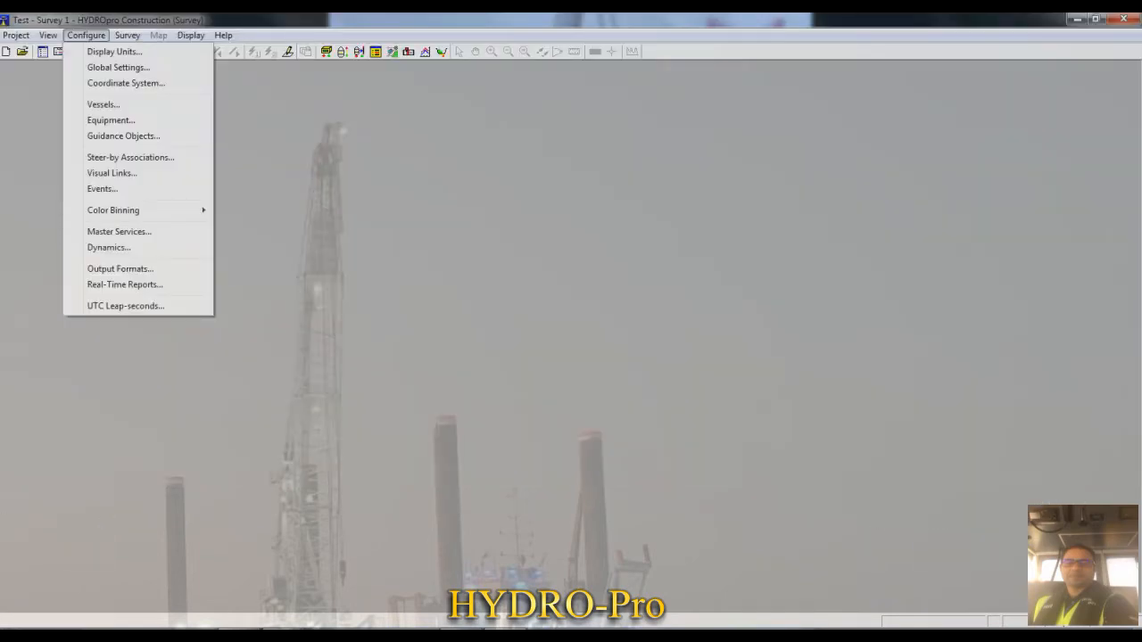
- Add a vessel named 1 with number 1 to the vessel configuration
{"action": "left_click", "coordinate": [103, 104]}
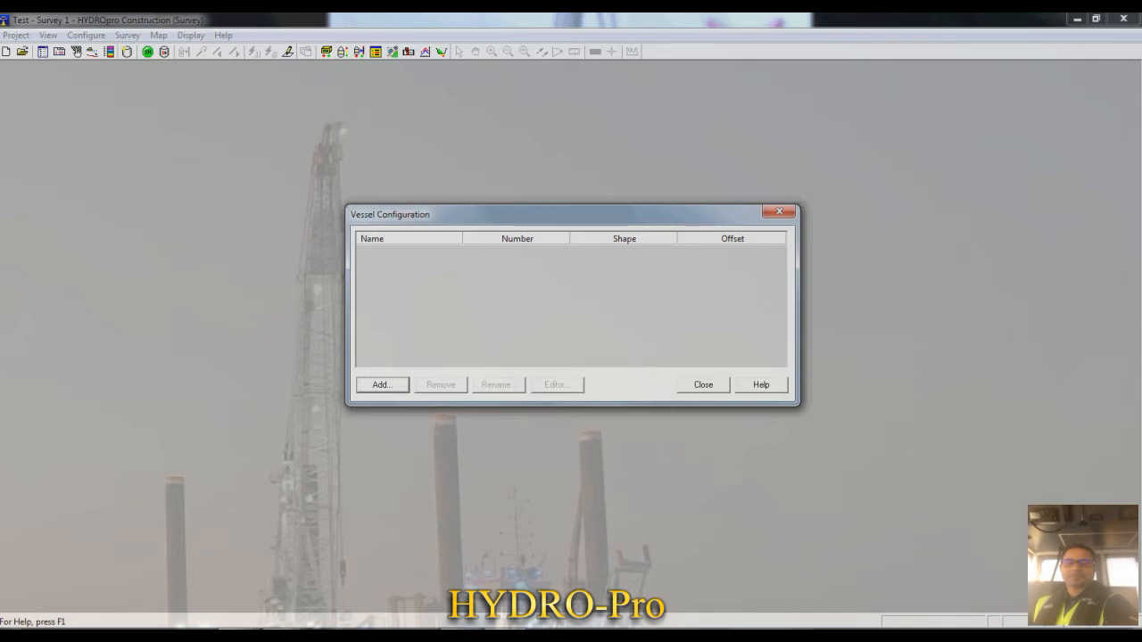
{"action": "left_click_drag", "start_coordinate": [571, 214], "coordinate": [573, 164]}
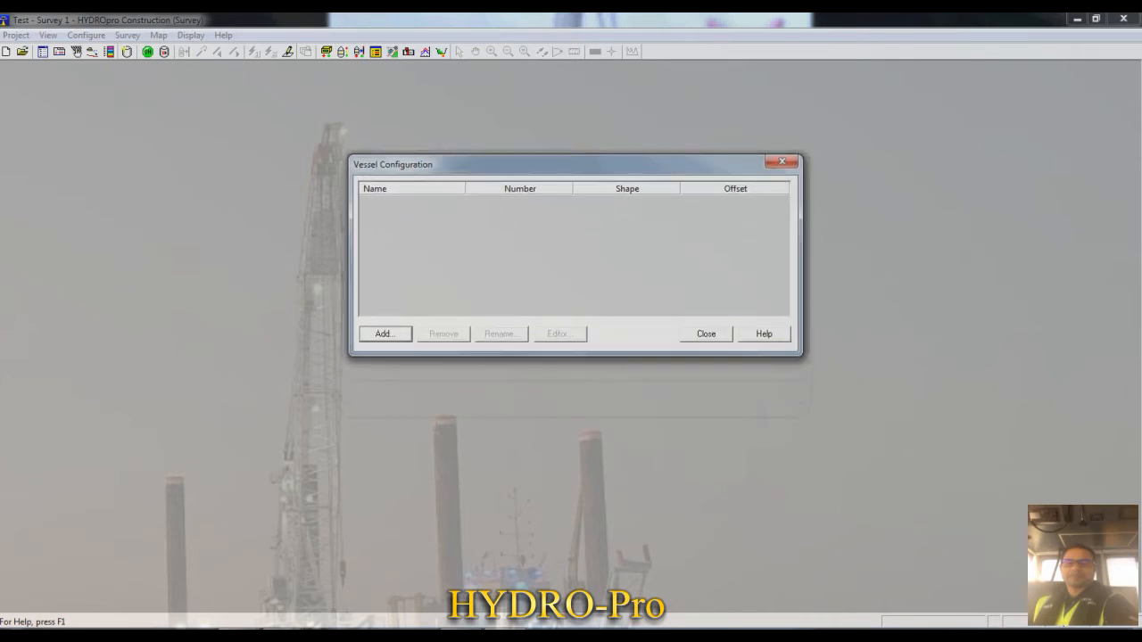
{"action": "left_click", "coordinate": [384, 333]}
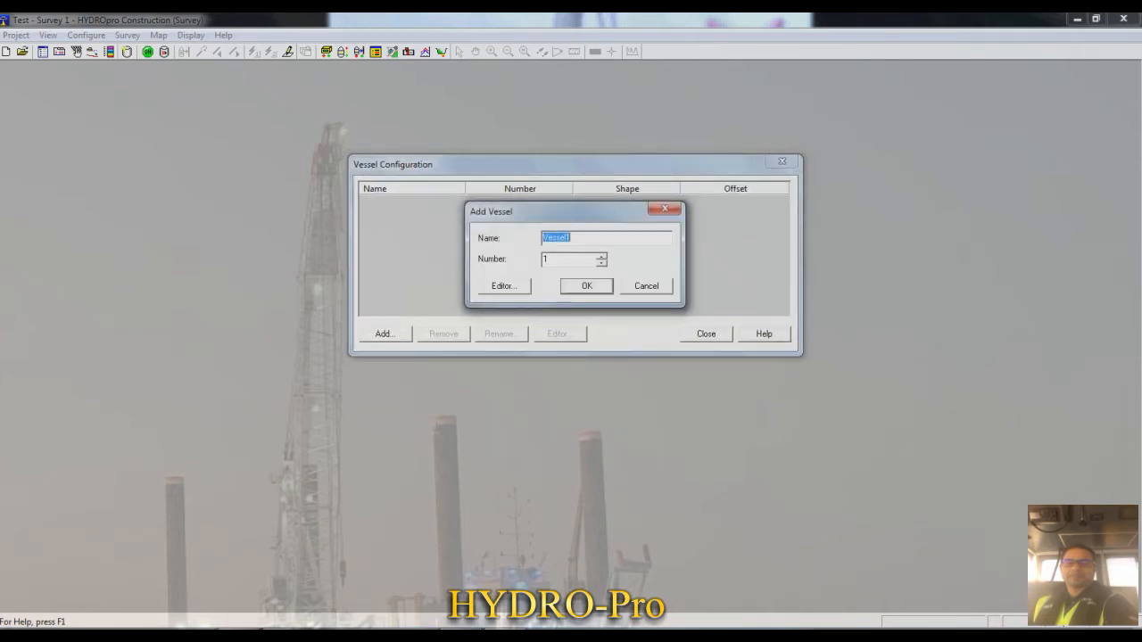
{"action": "type", "text": "1"}
{"action": "left_click", "coordinate": [586, 286]}
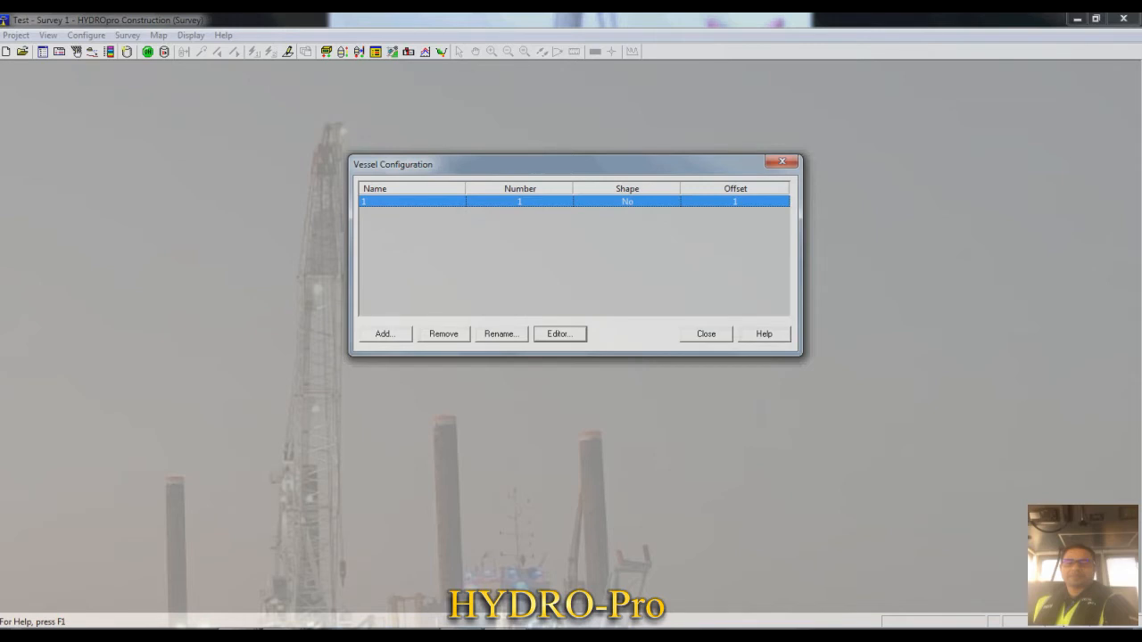
- Open the vessel editor for vessel 1 and look through its shape and offset lists
{"action": "left_click", "coordinate": [560, 333]}
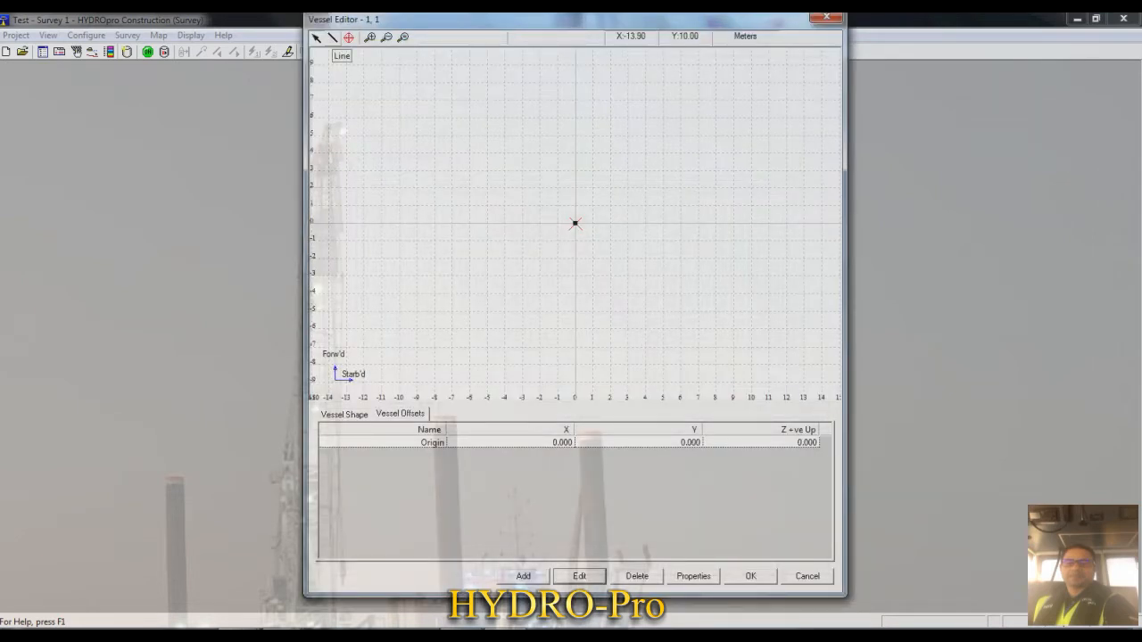
{"action": "left_click", "coordinate": [332, 38]}
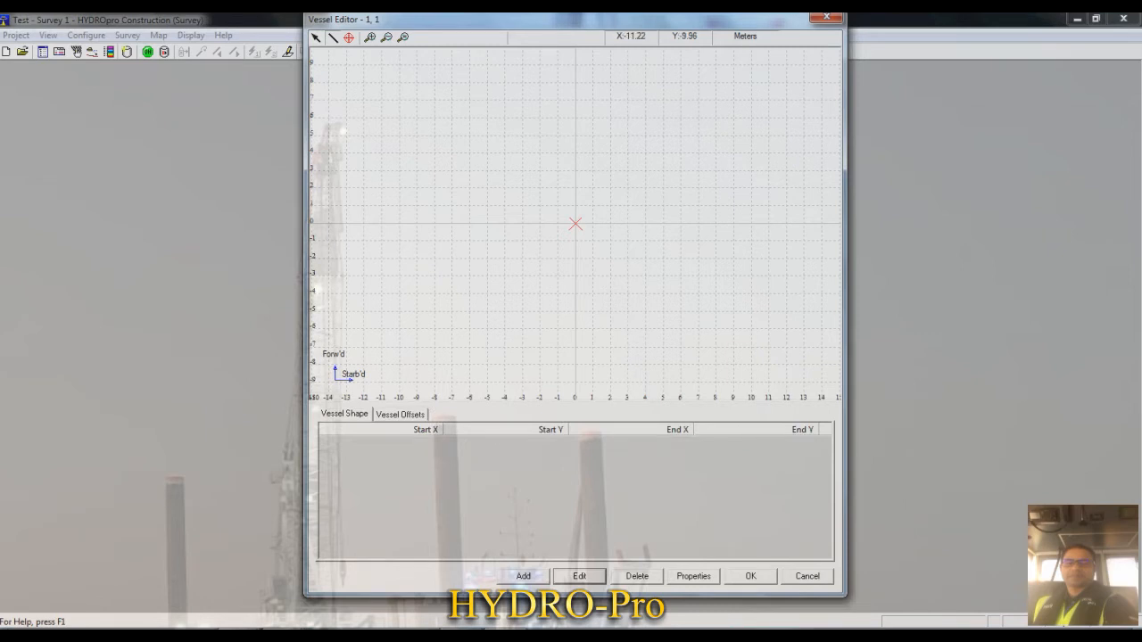
{"action": "left_click", "coordinate": [399, 415]}
{"action": "left_click", "coordinate": [346, 414]}
{"action": "left_click", "coordinate": [400, 415]}
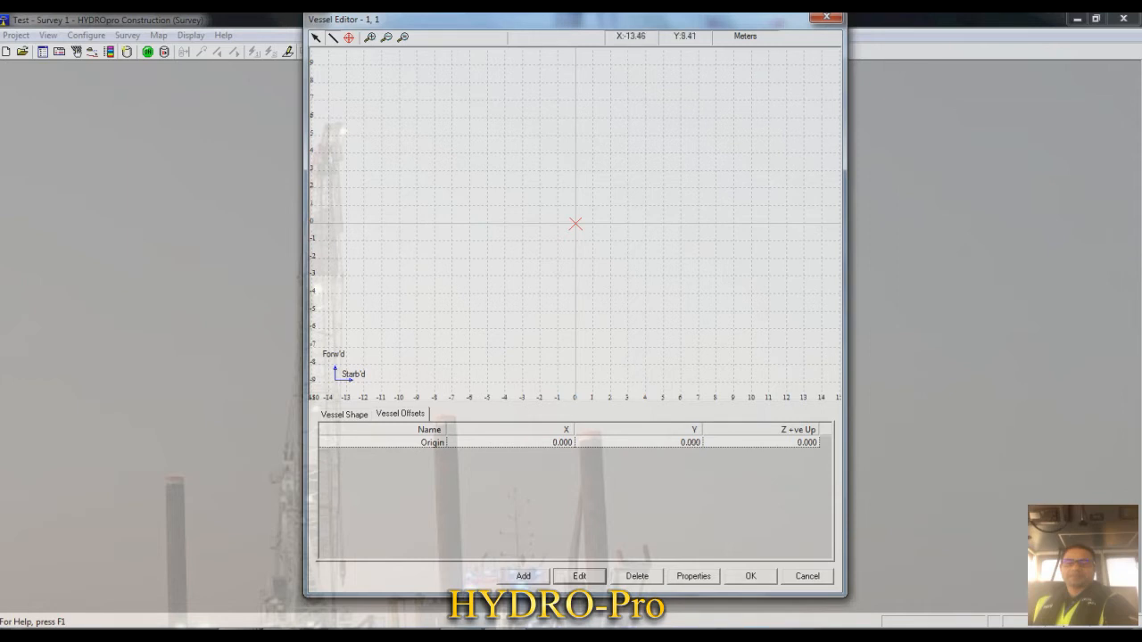
{"action": "left_click", "coordinate": [345, 415]}
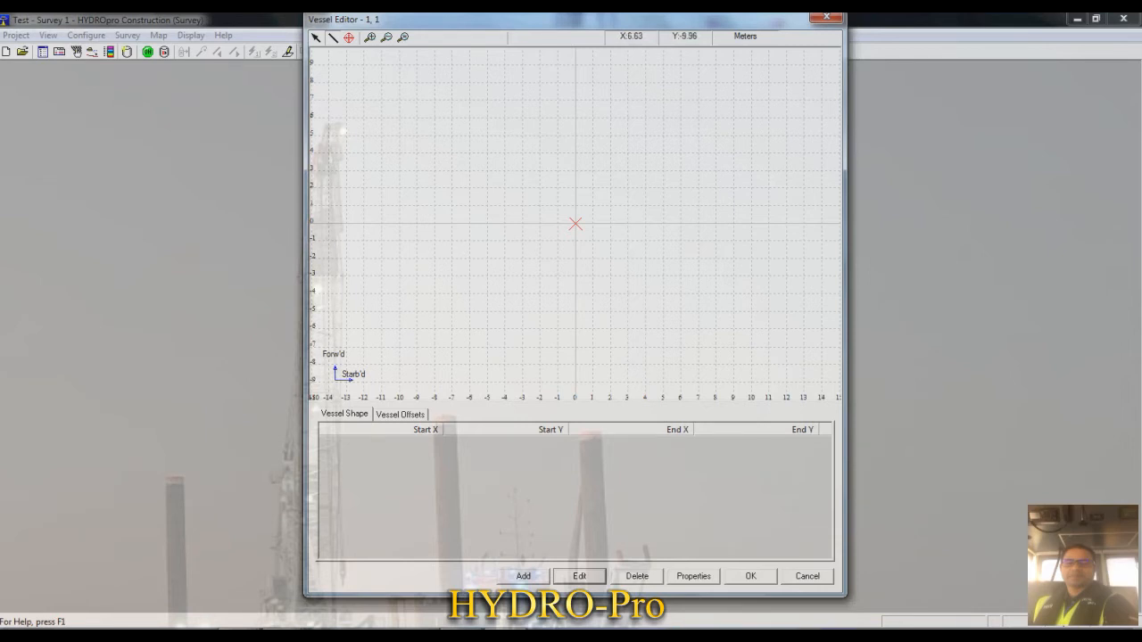
- Set the vessel editor's display grid interval to 0.5 and its snap-to-grid interval to 0.25
{"action": "left_click", "coordinate": [694, 577]}
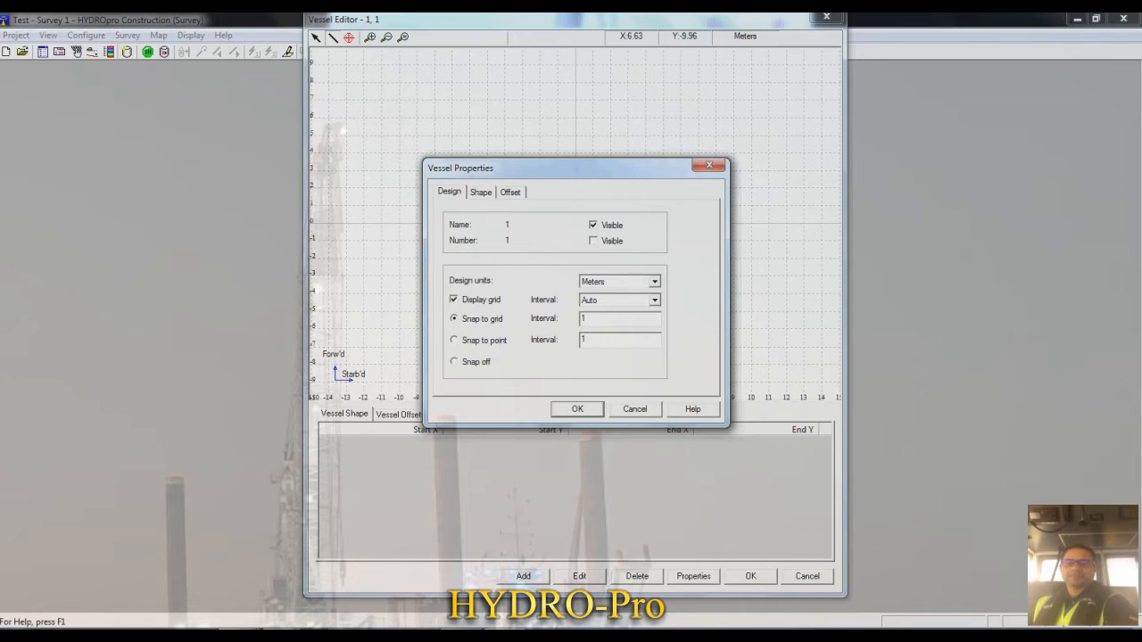
{"action": "left_click", "coordinate": [654, 301]}
{"action": "left_click", "coordinate": [612, 323]}
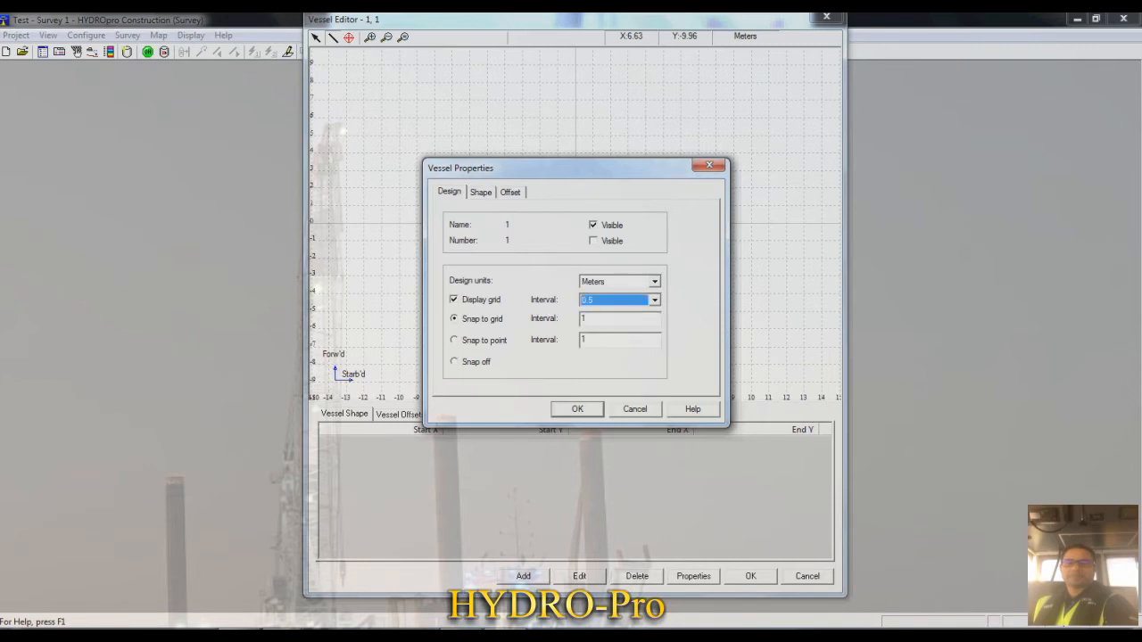
{"action": "double_click", "coordinate": [588, 319]}
{"action": "type", "text": ".25"}
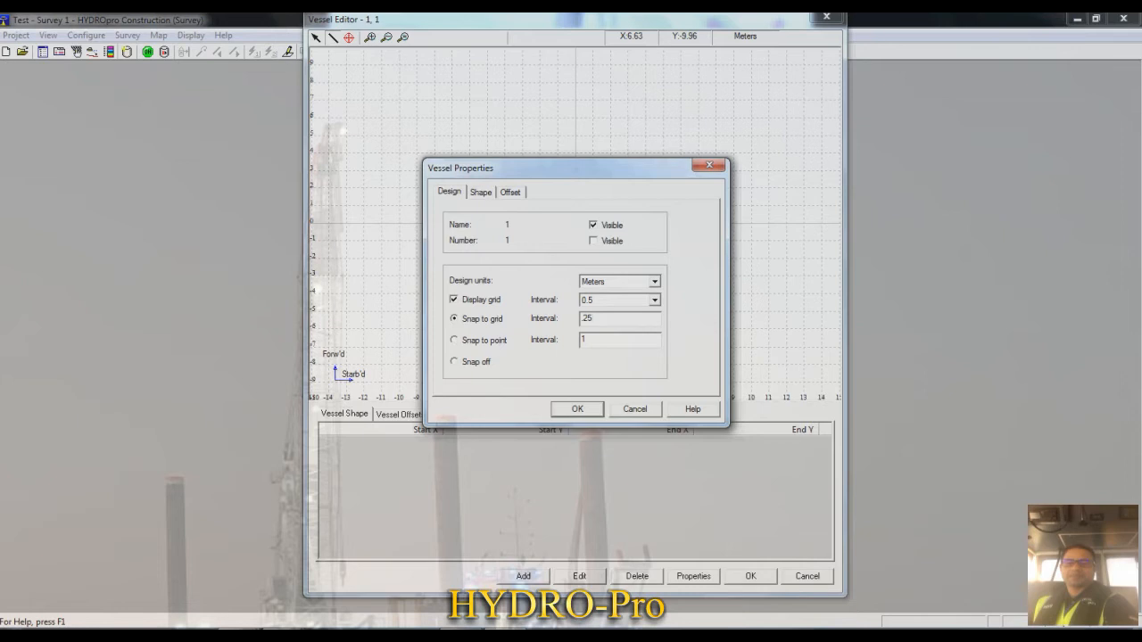
{"action": "left_click", "coordinate": [577, 409]}
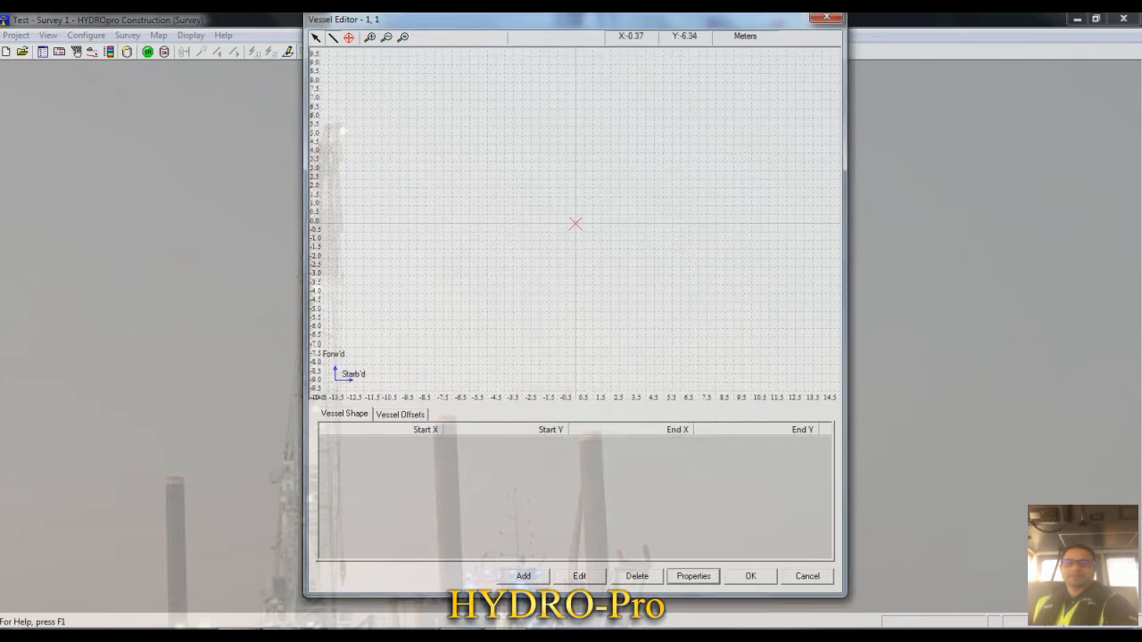
- Draw the hull's port side, pointed bow and starboard side, spanning about X -2.25 to 1.5 and Y -4 to 5.5 m
{"action": "left_click", "coordinate": [334, 37]}
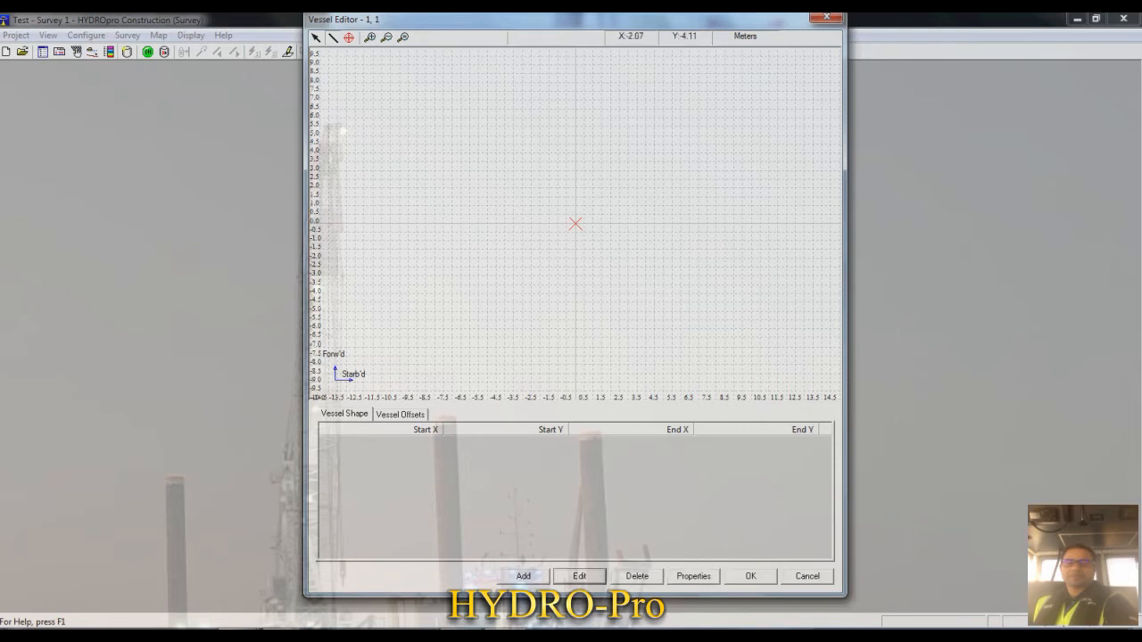
{"action": "left_click_drag", "start_coordinate": [532, 148], "coordinate": [576, 126]}
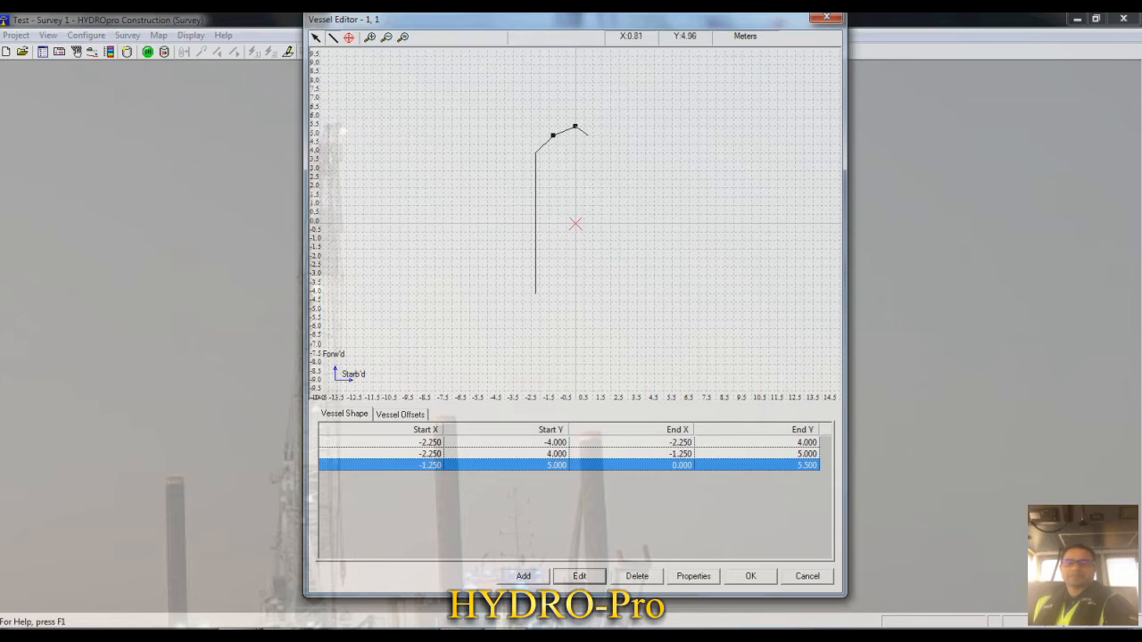
{"action": "left_click", "coordinate": [588, 135]}
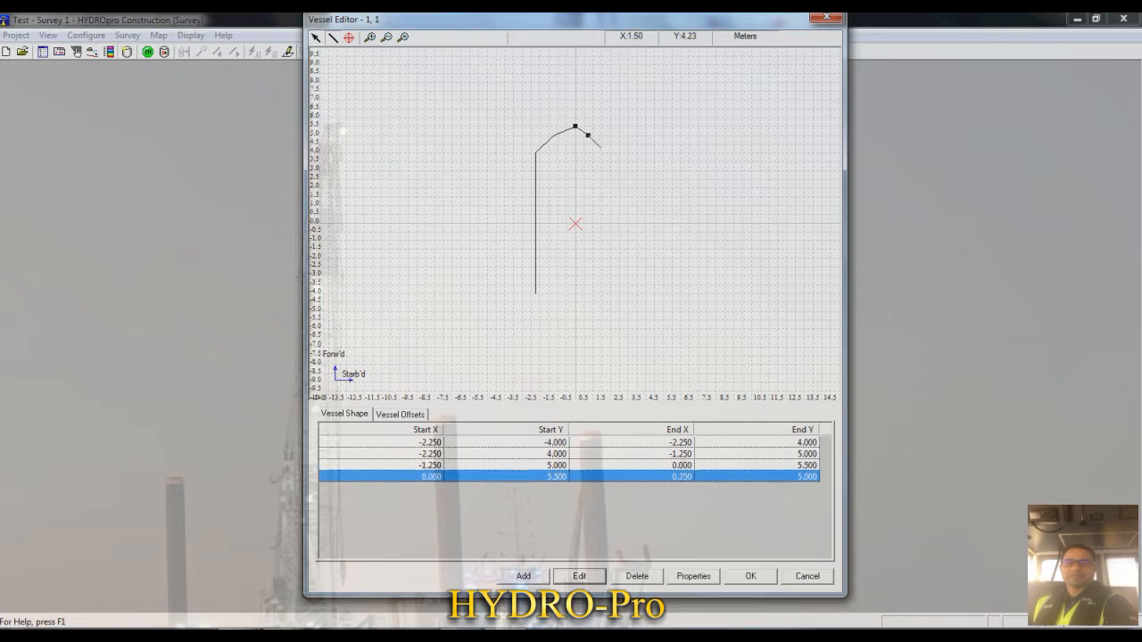
{"action": "left_click", "coordinate": [601, 151]}
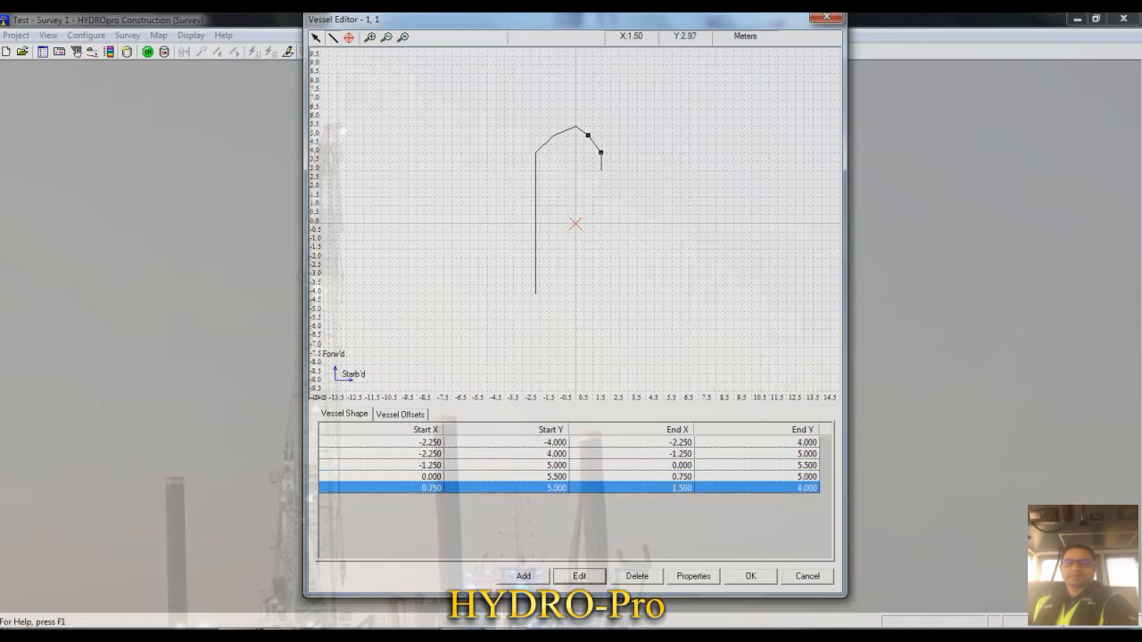
{"action": "left_click", "coordinate": [600, 293]}
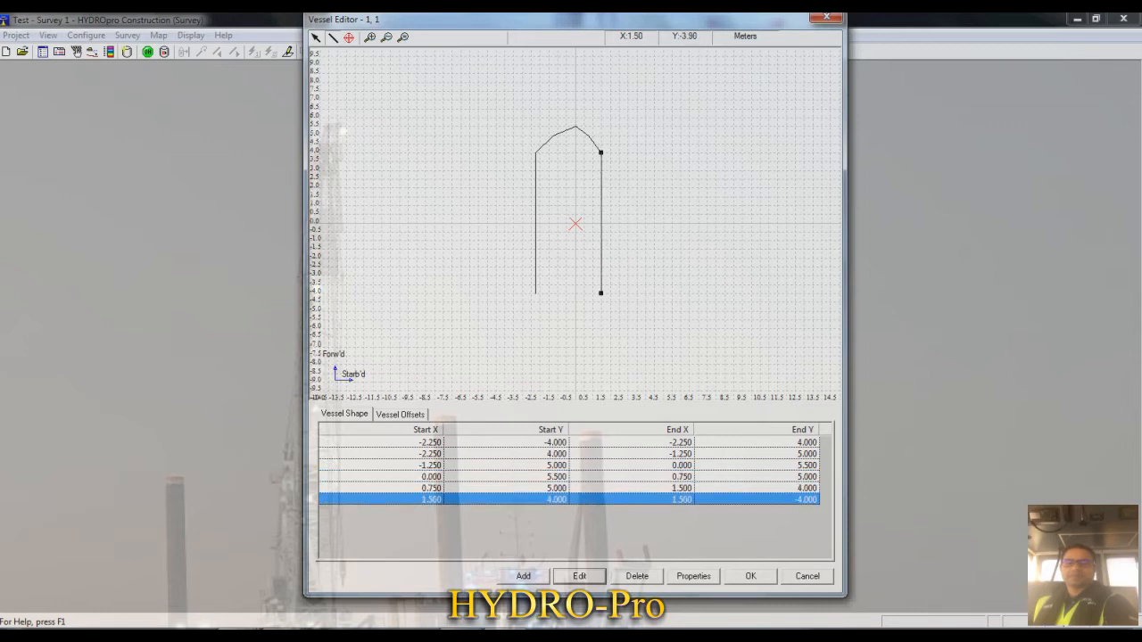
- Close the hull outline along about Y -4 m with a rectangular stern extension from X 0 to -1 reaching Y -5.5 m
{"action": "left_click", "coordinate": [576, 293]}
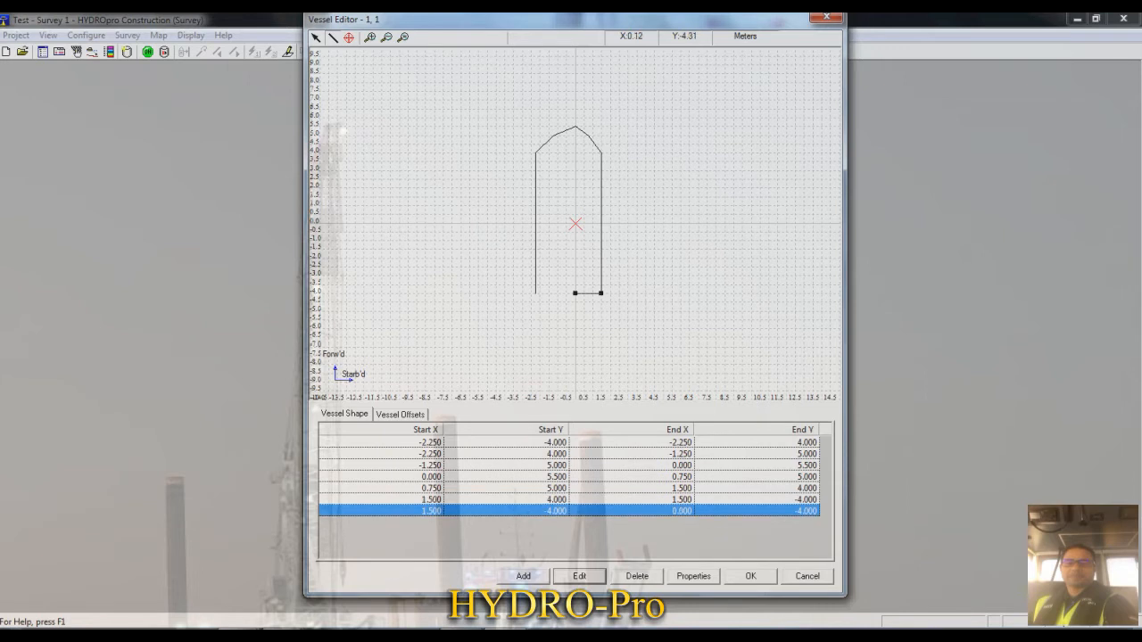
{"action": "left_click", "coordinate": [576, 320]}
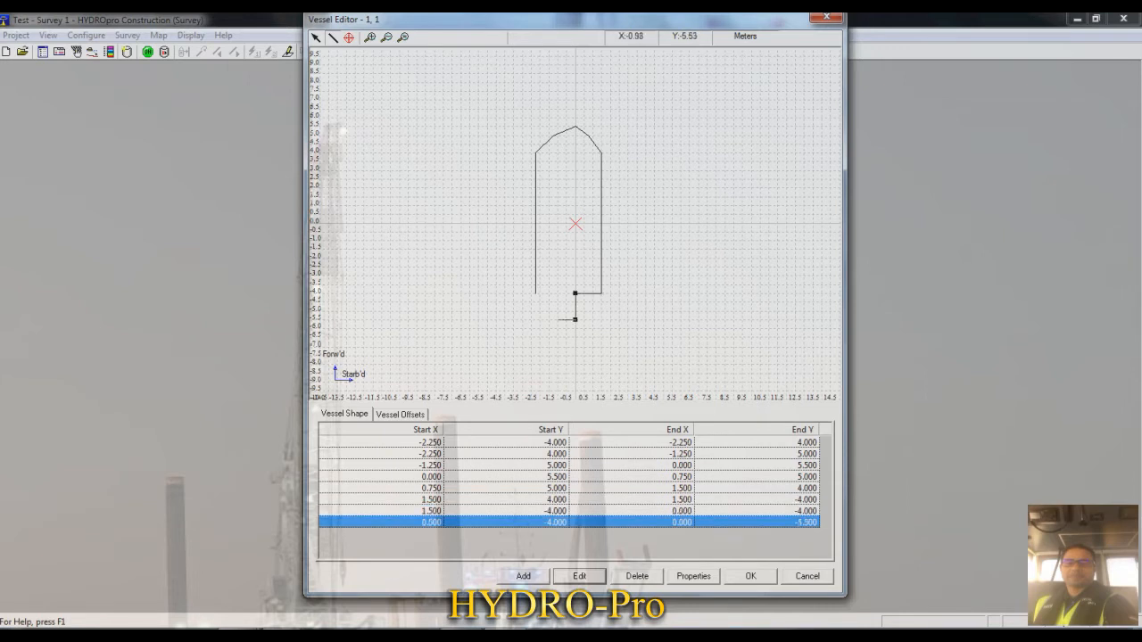
{"action": "left_click", "coordinate": [558, 320]}
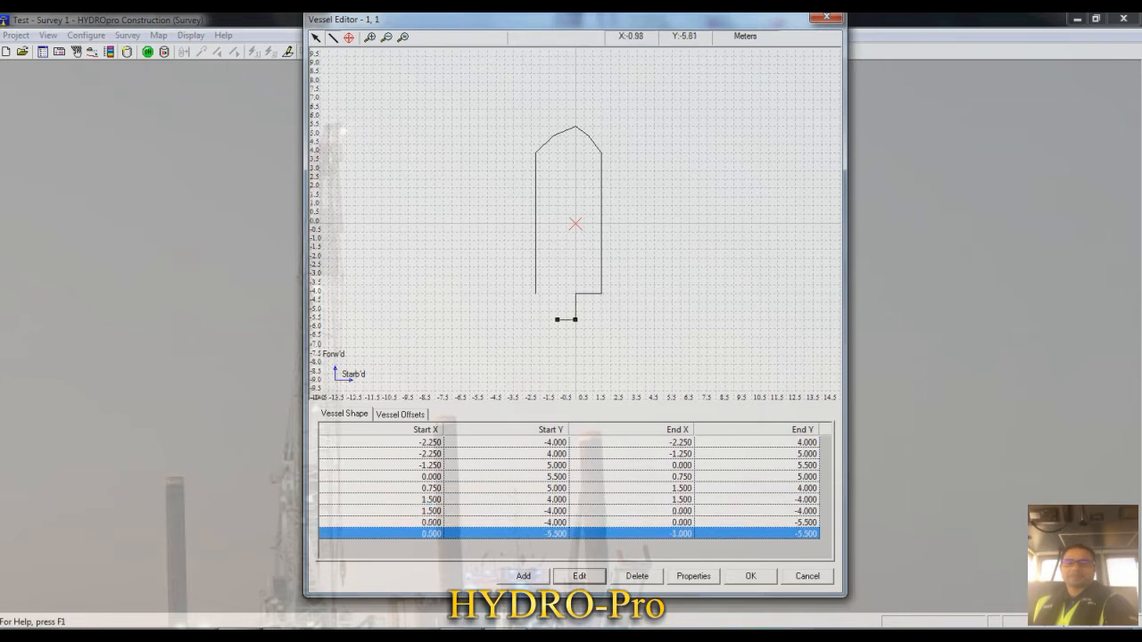
{"action": "left_click", "coordinate": [558, 293]}
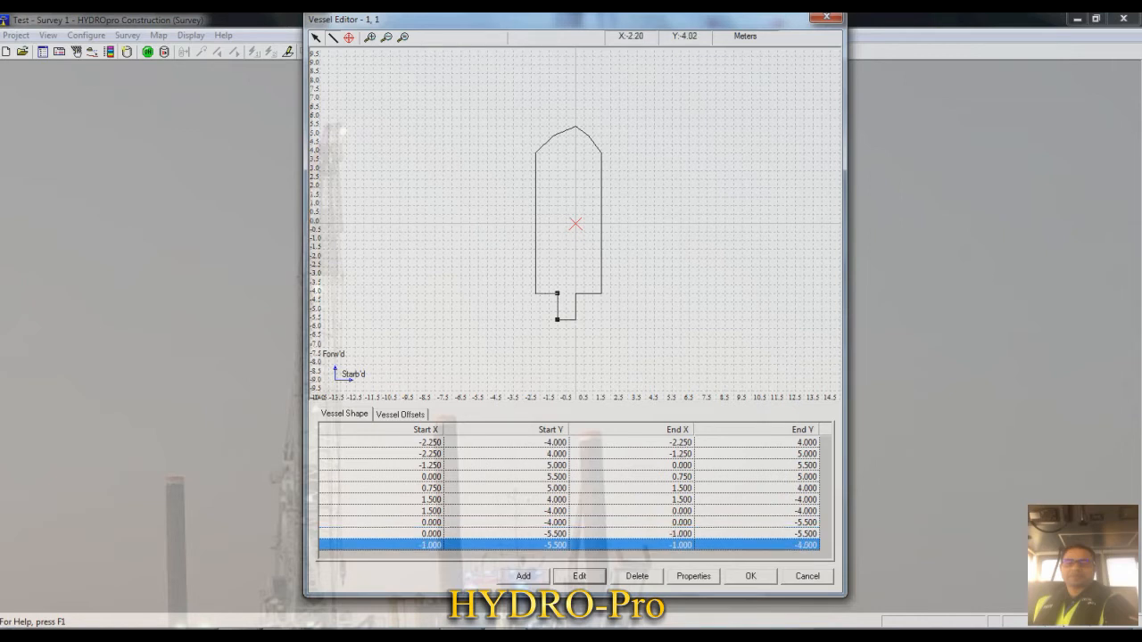
{"action": "left_click", "coordinate": [536, 293]}
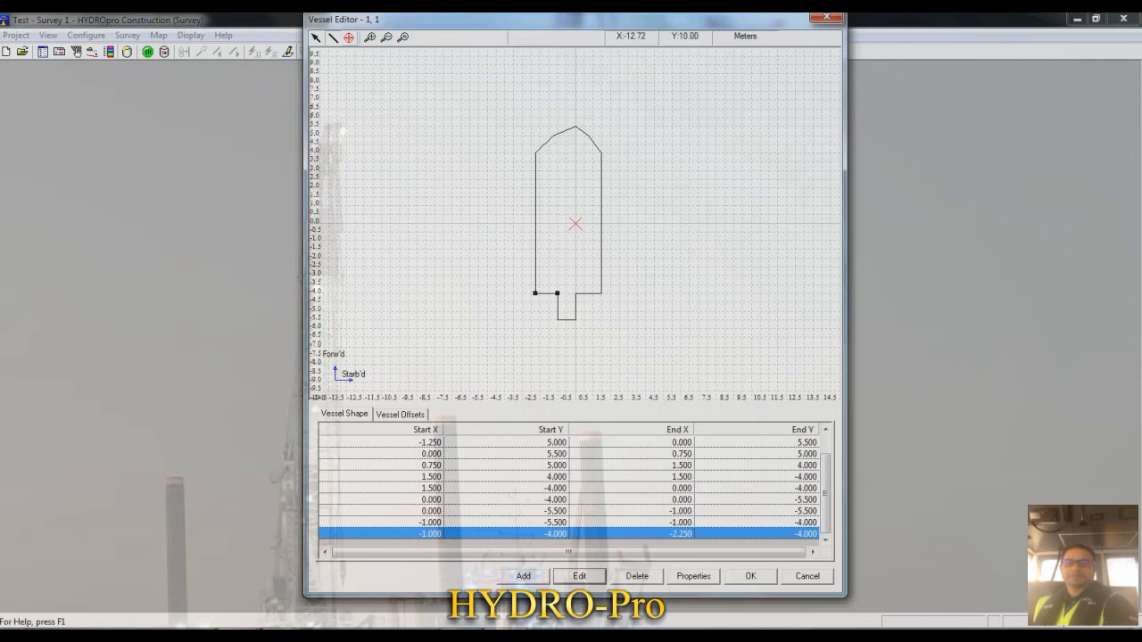
- Place a vessel offset inside the hull at about X 1, Y 1.25 m and add a second offset at the origin
{"action": "left_click", "coordinate": [349, 39]}
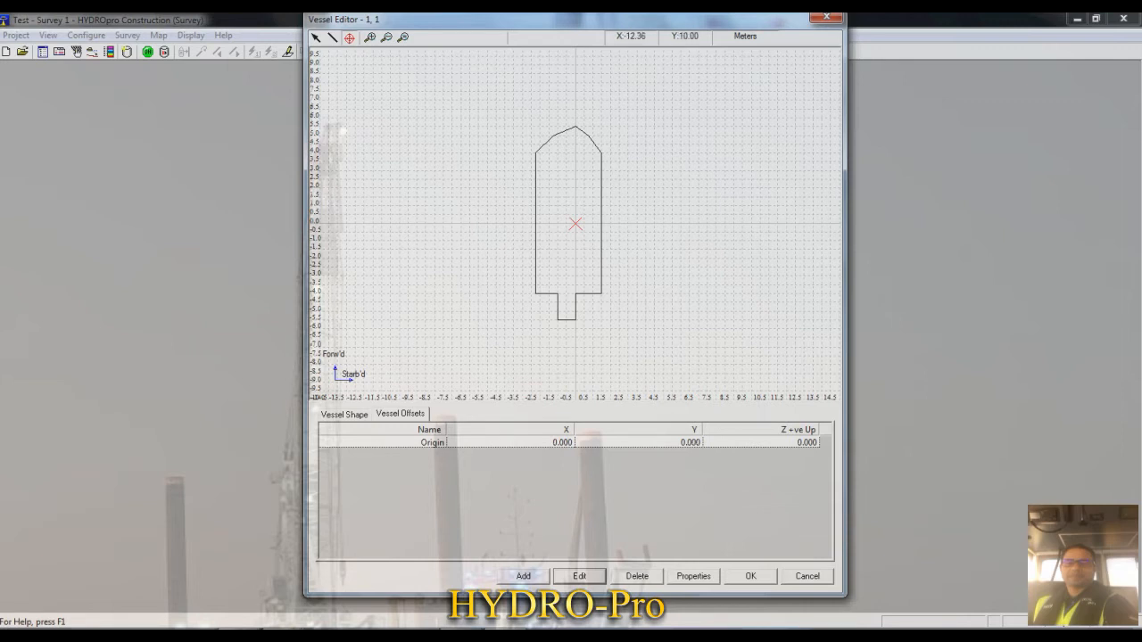
{"action": "left_click", "coordinate": [593, 201]}
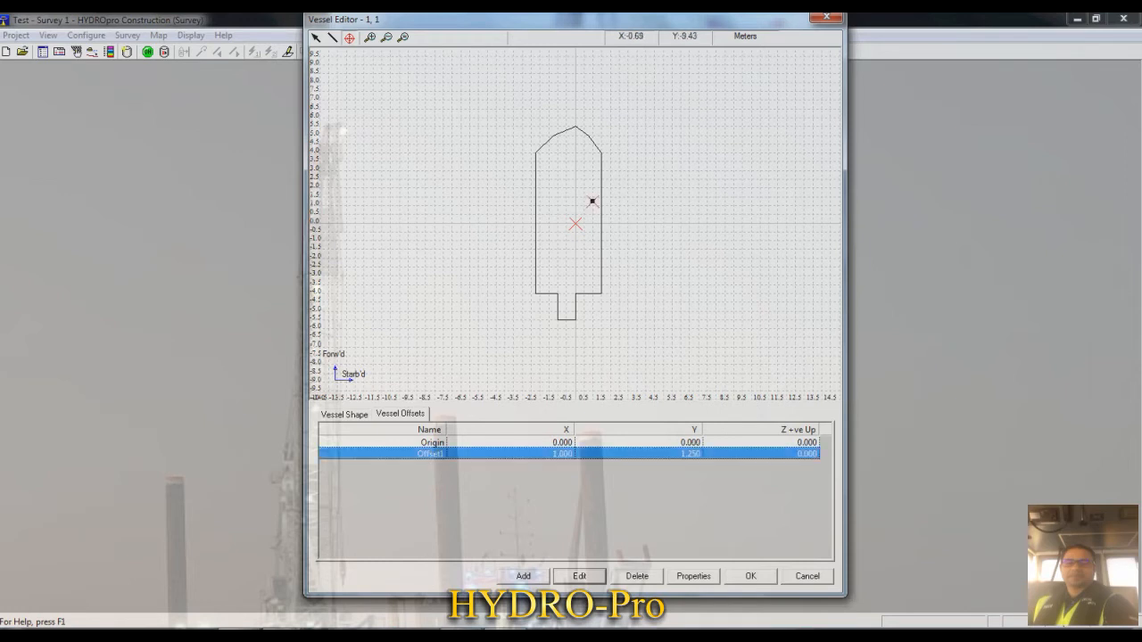
{"action": "left_click", "coordinate": [523, 576]}
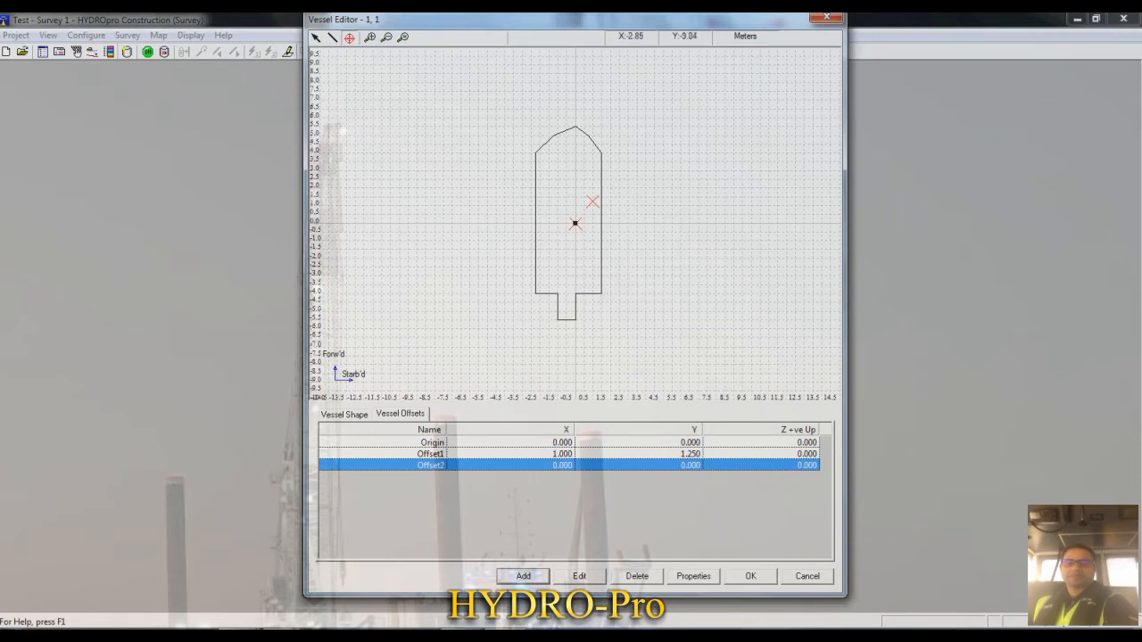
- Rename the first added vessel offset as GPS
{"action": "left_click", "coordinate": [431, 454]}
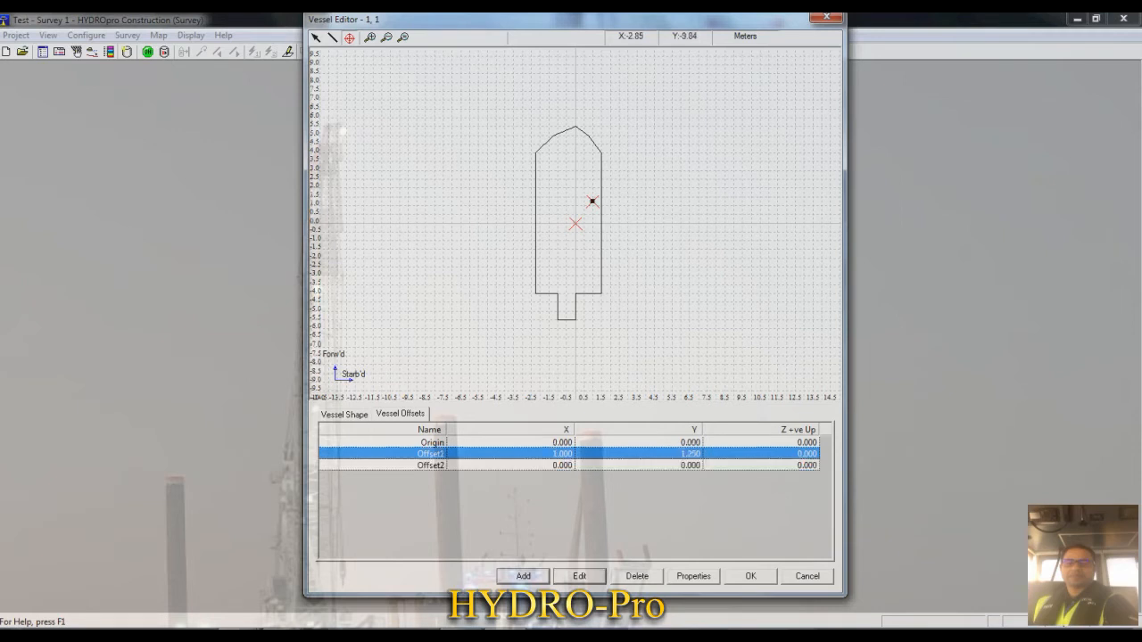
{"action": "left_click", "coordinate": [579, 577]}
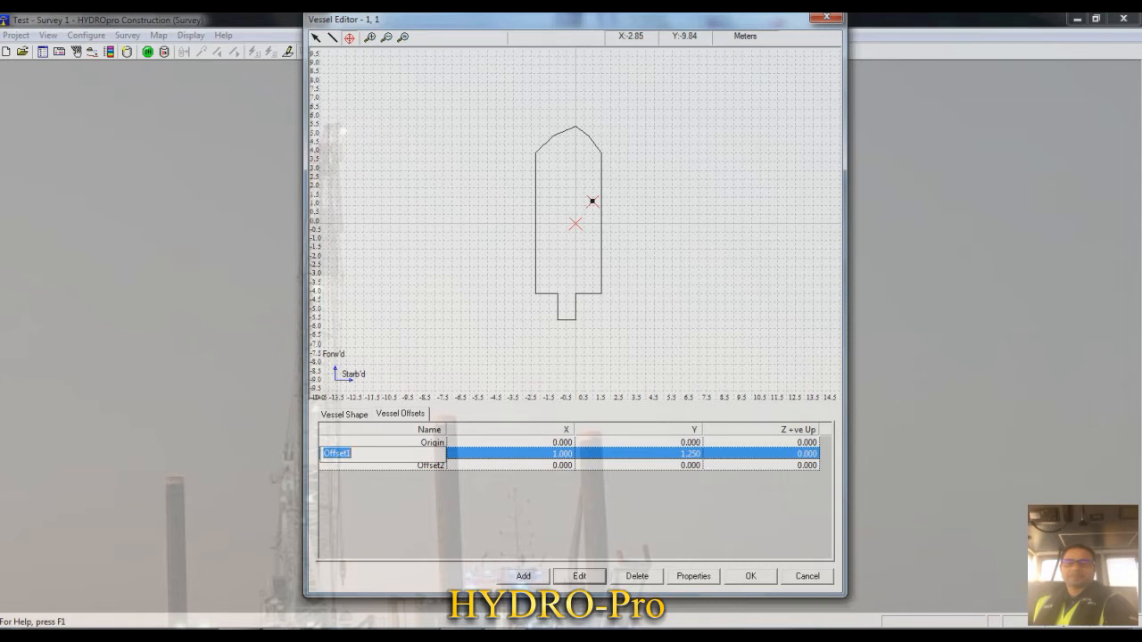
{"action": "type", "text": "GPS"}
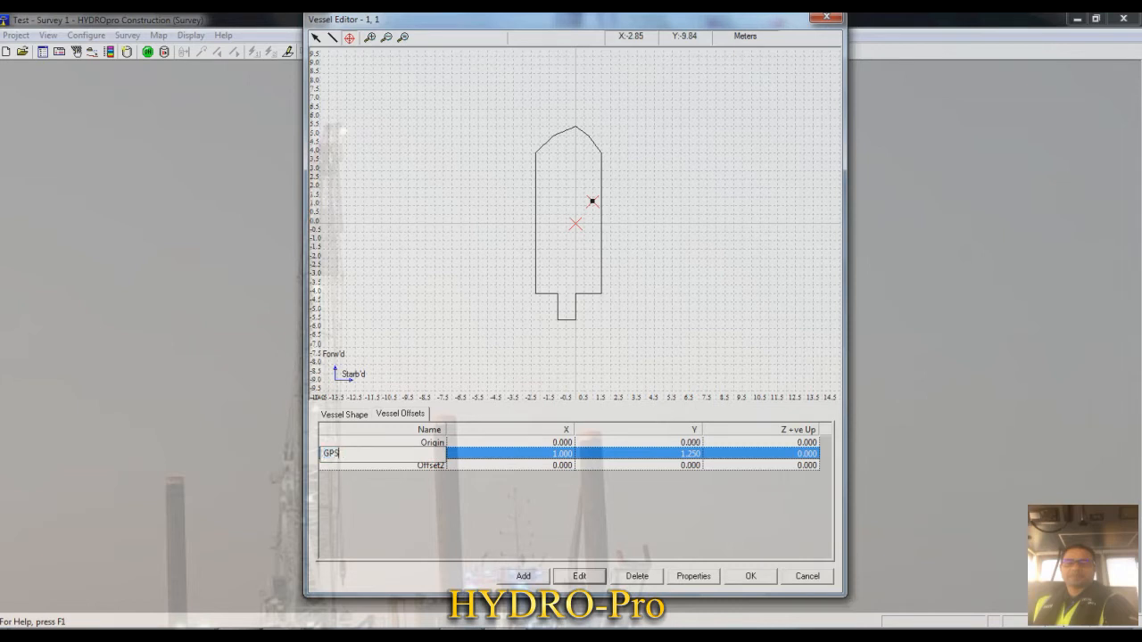
{"action": "key", "text": "Return"}
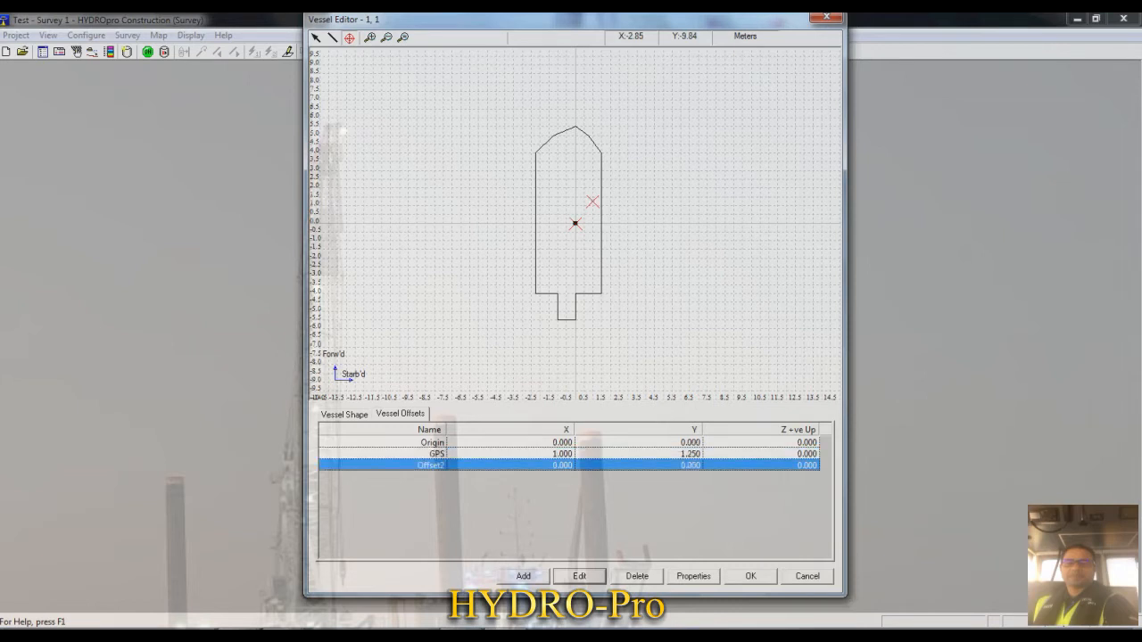
- Rename the second added offset as E/S and set its X to 1 and Y to 1.25, keeping Z at 0
{"action": "key", "text": "Return"}
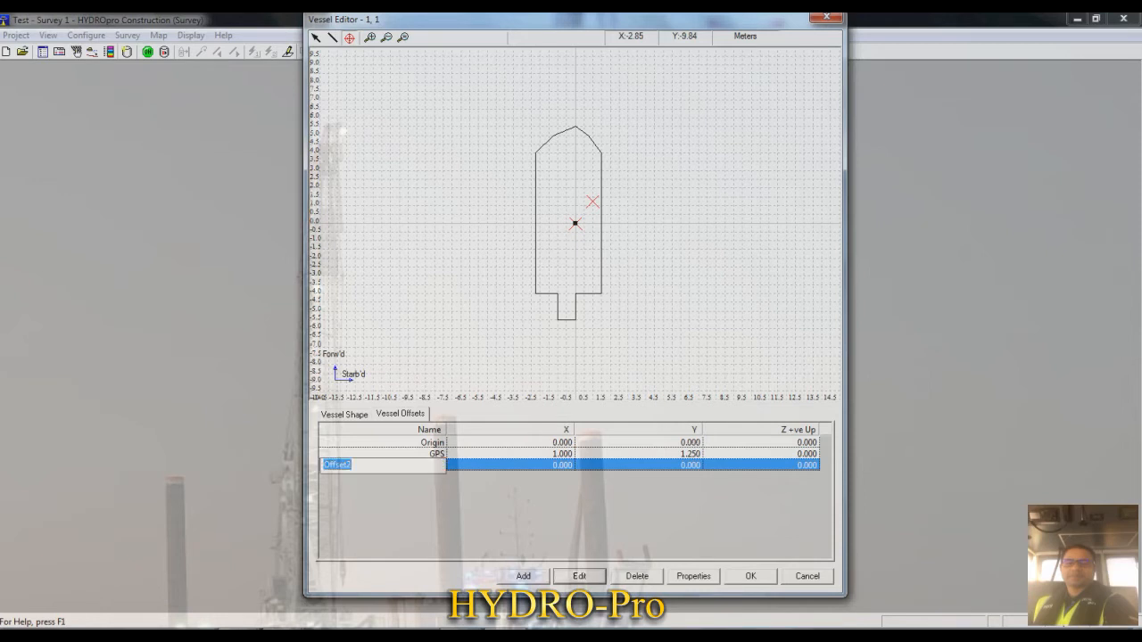
{"action": "type", "text": "E/S"}
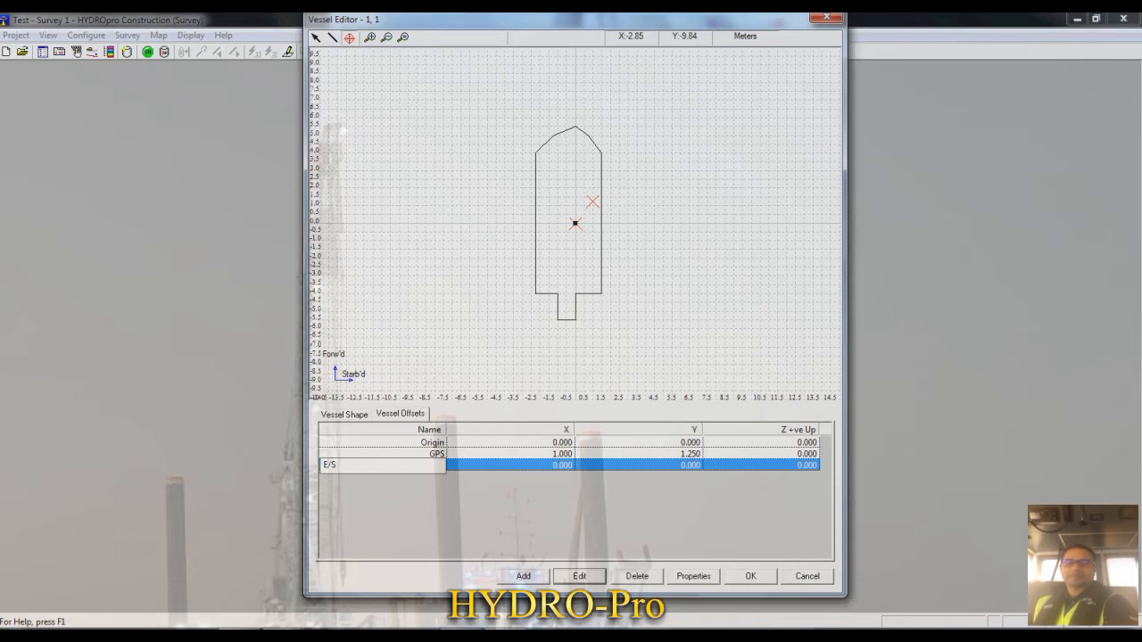
{"action": "key", "text": "Tab"}
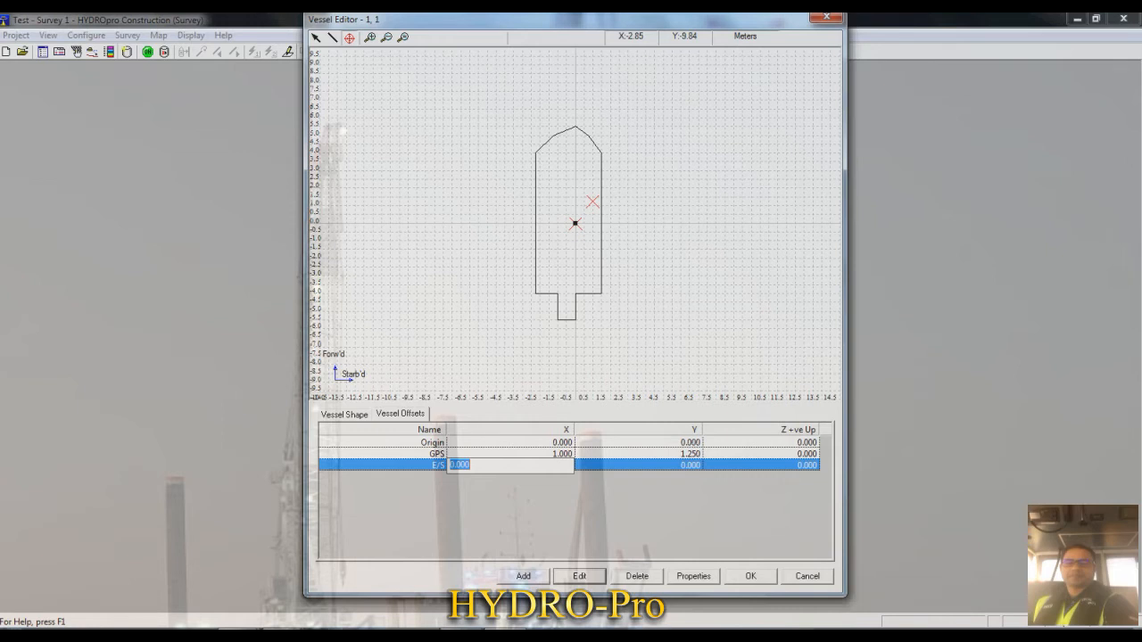
{"action": "type", "text": "1"}
{"action": "key", "text": "Tab"}
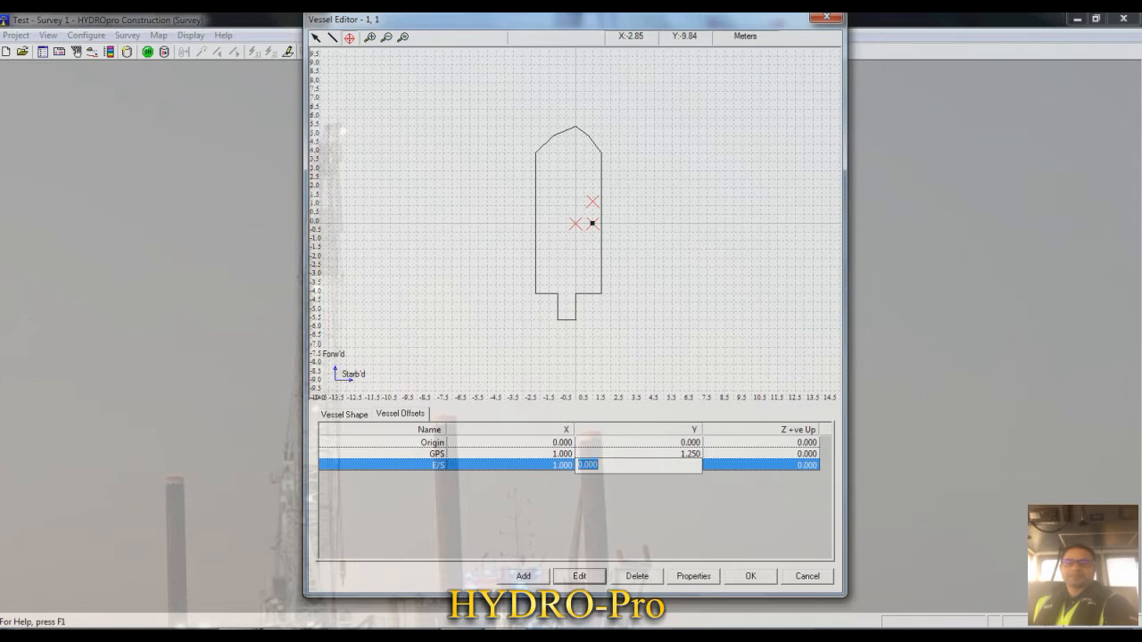
{"action": "type", "text": "1.25"}
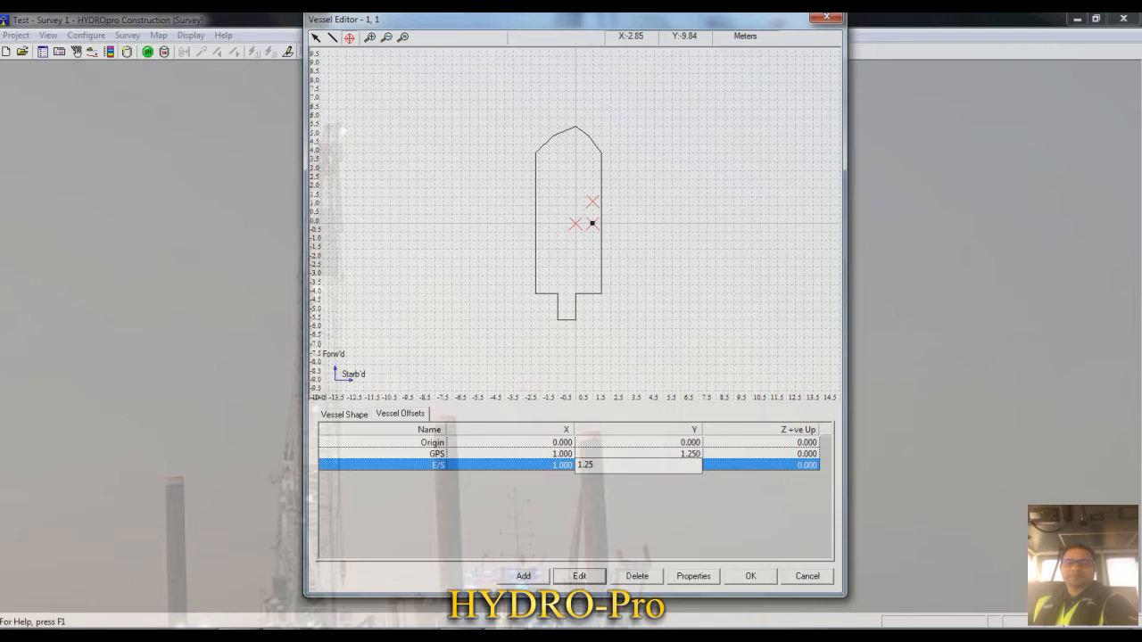
{"action": "key", "text": "Tab"}
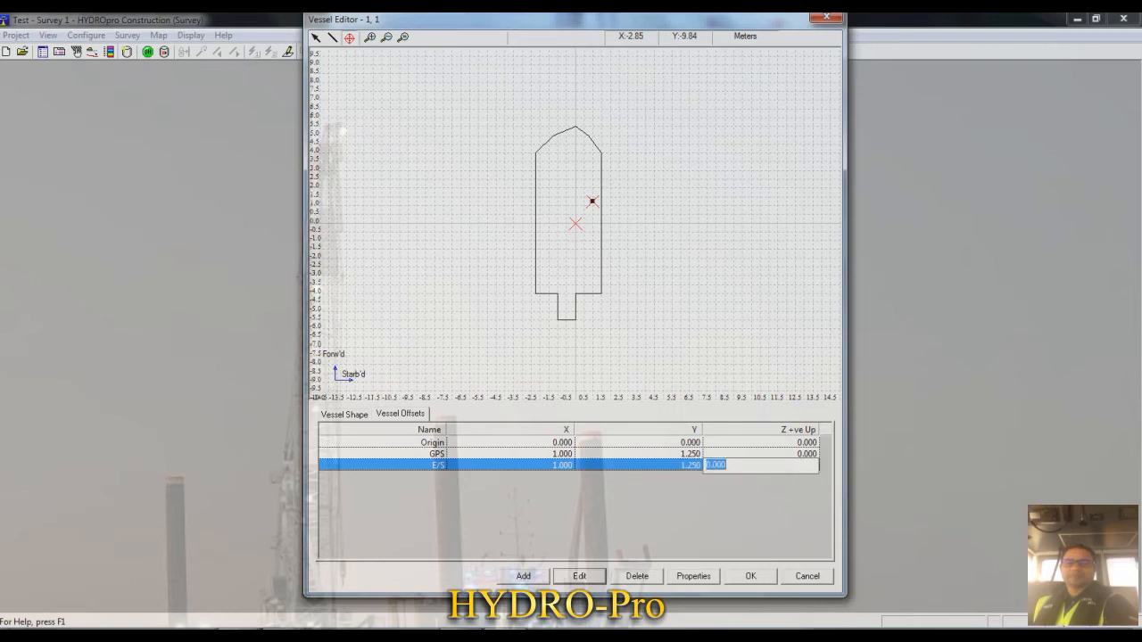
{"action": "key", "text": "Return"}
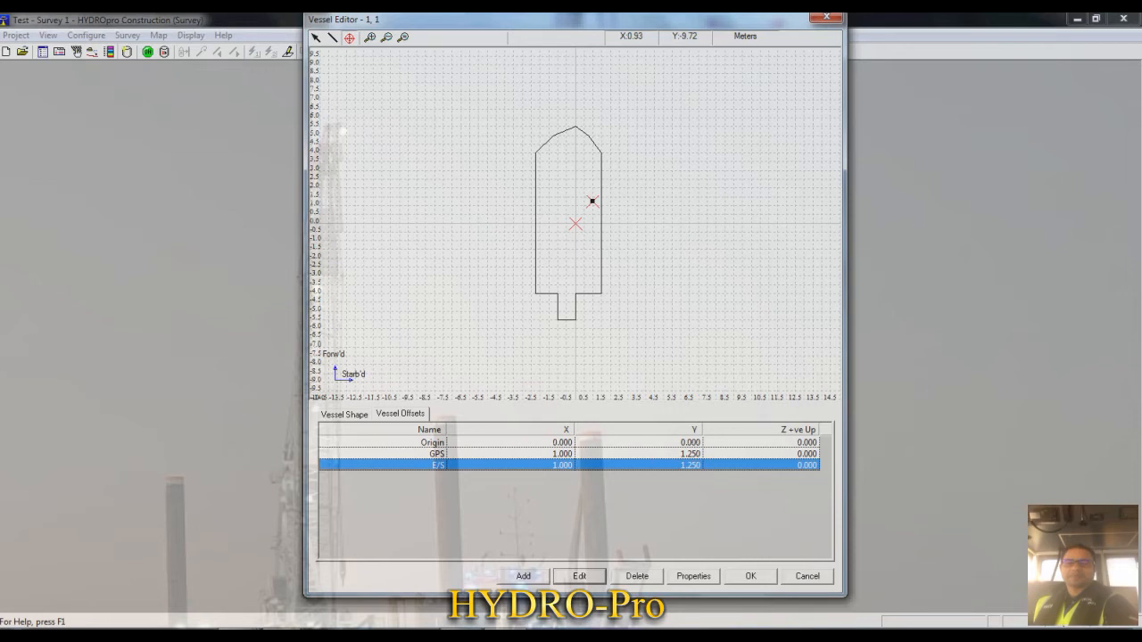
- Set the vessel shape's line color to Dark Blue and its line style to Dotted in the vessel properties
{"action": "left_click", "coordinate": [694, 576]}
{"action": "left_click_drag", "start_coordinate": [580, 177], "coordinate": [572, 167]}
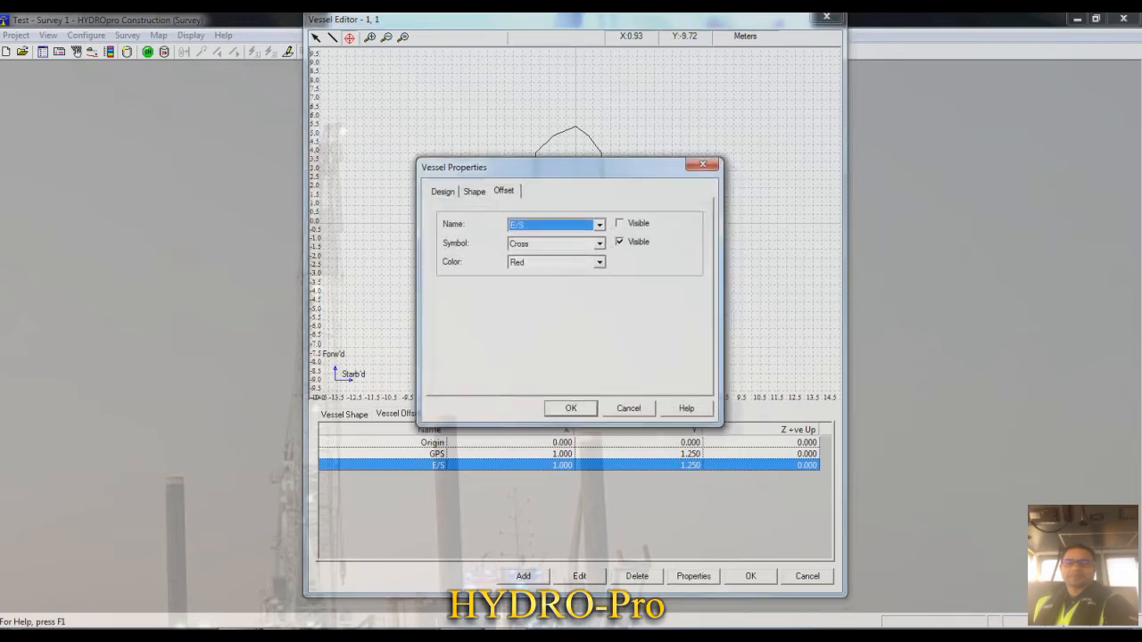
{"action": "left_click", "coordinate": [442, 190]}
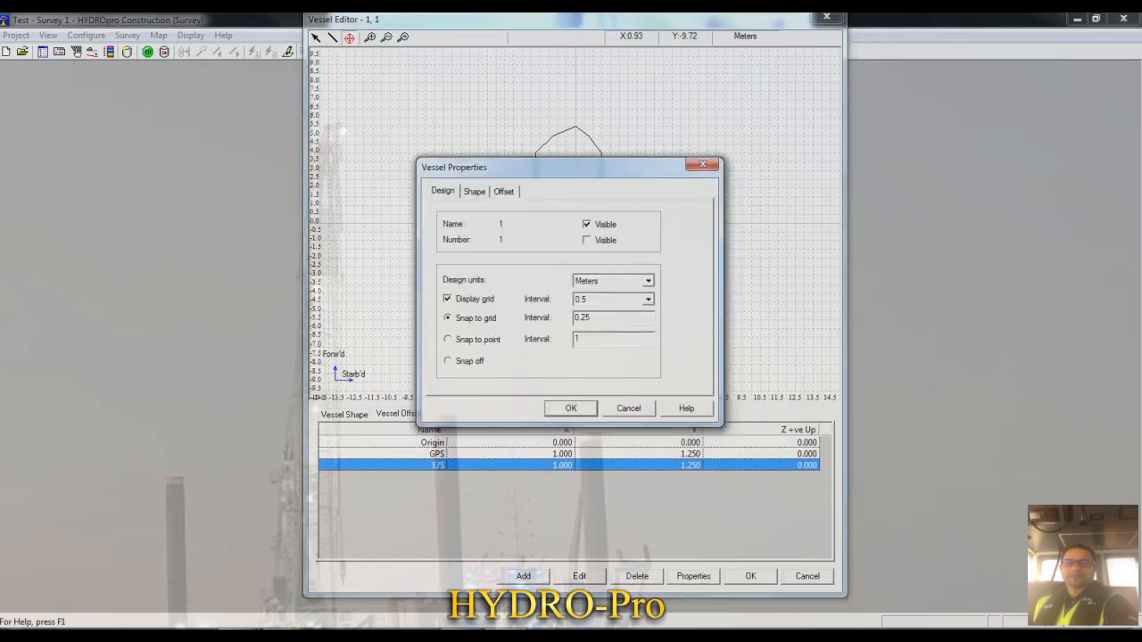
{"action": "left_click", "coordinate": [475, 191]}
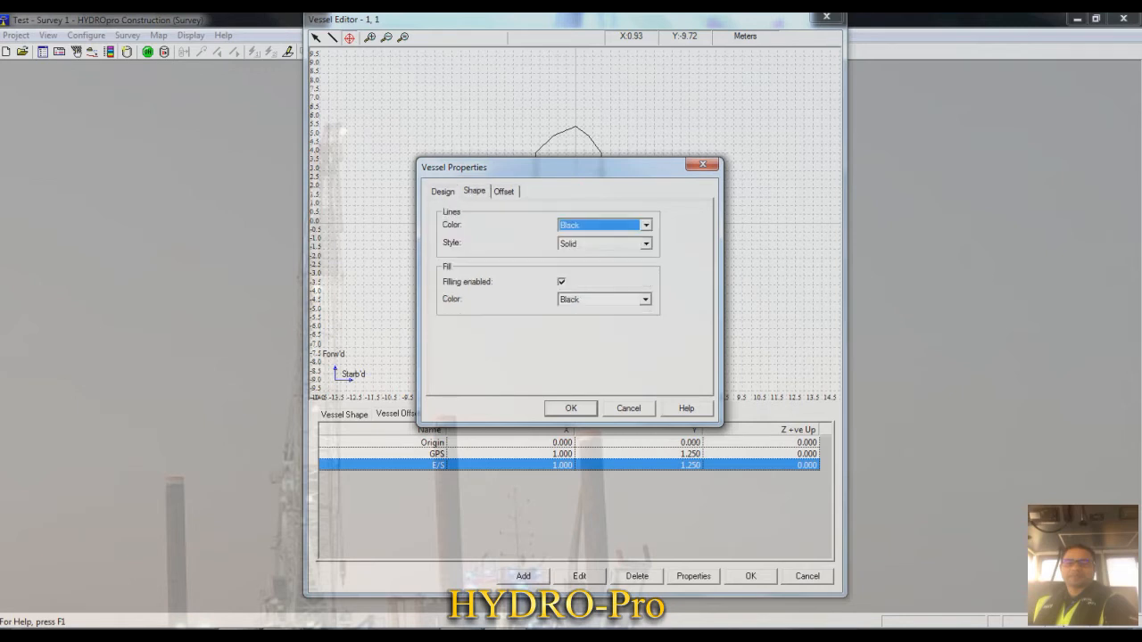
{"action": "left_click_drag", "start_coordinate": [571, 167], "coordinate": [782, 125]}
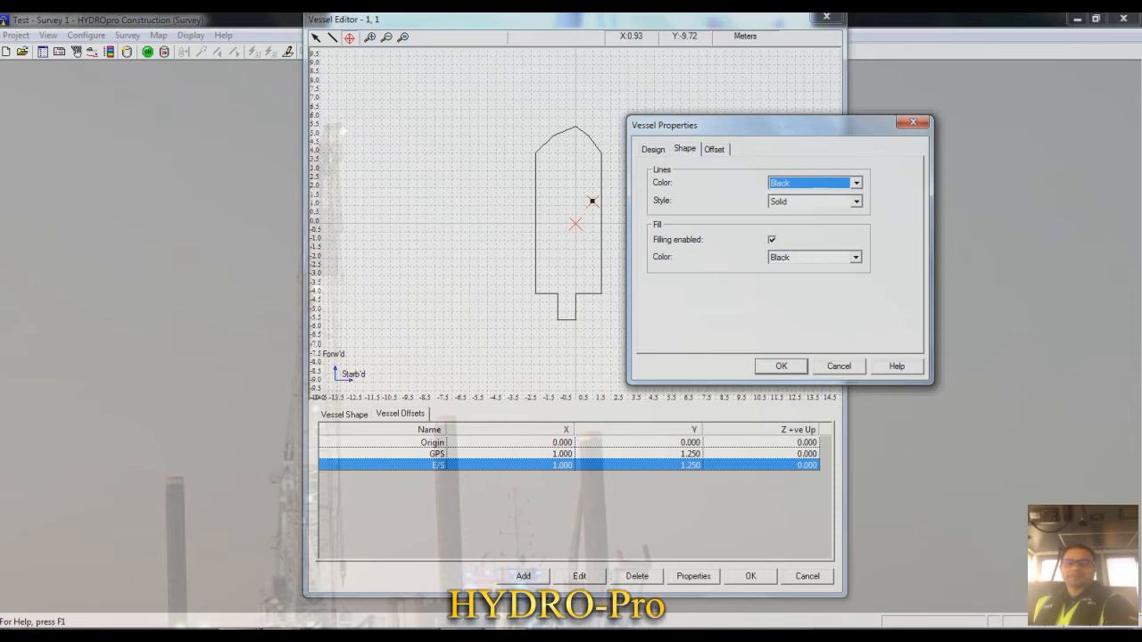
{"action": "left_click", "coordinate": [856, 183]}
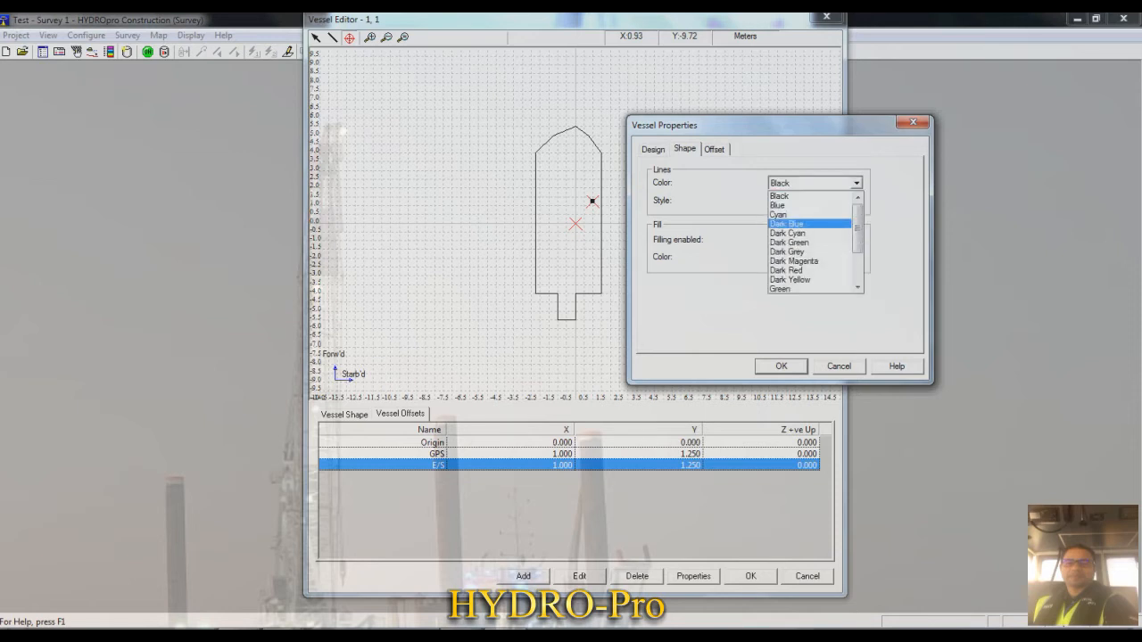
{"action": "left_click", "coordinate": [787, 224]}
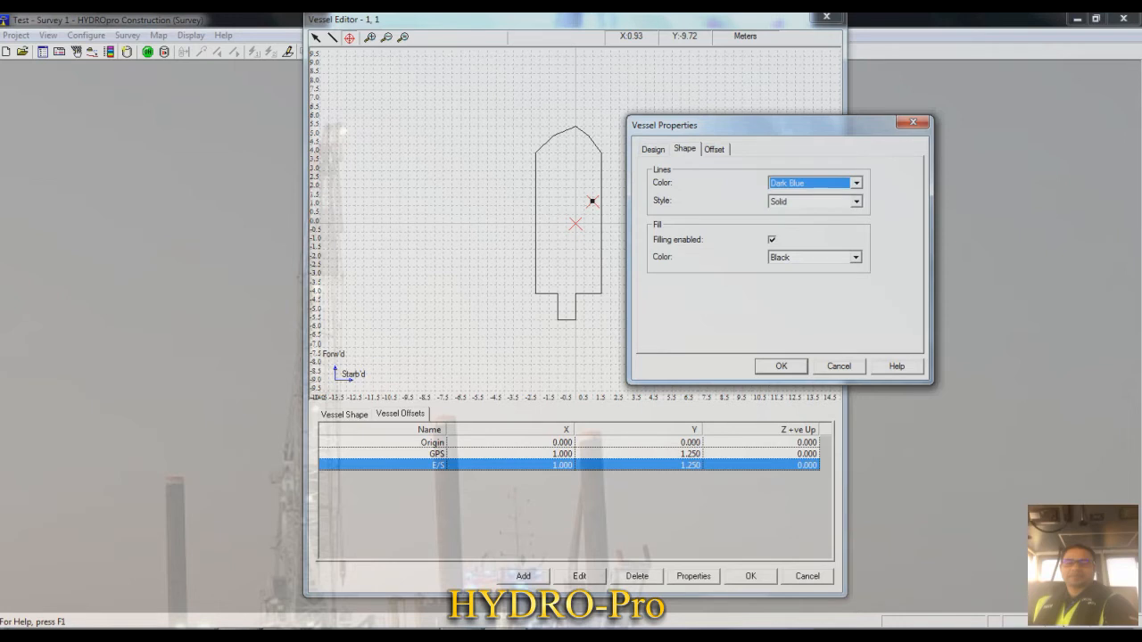
{"action": "left_click", "coordinate": [856, 202]}
{"action": "left_click", "coordinate": [787, 223]}
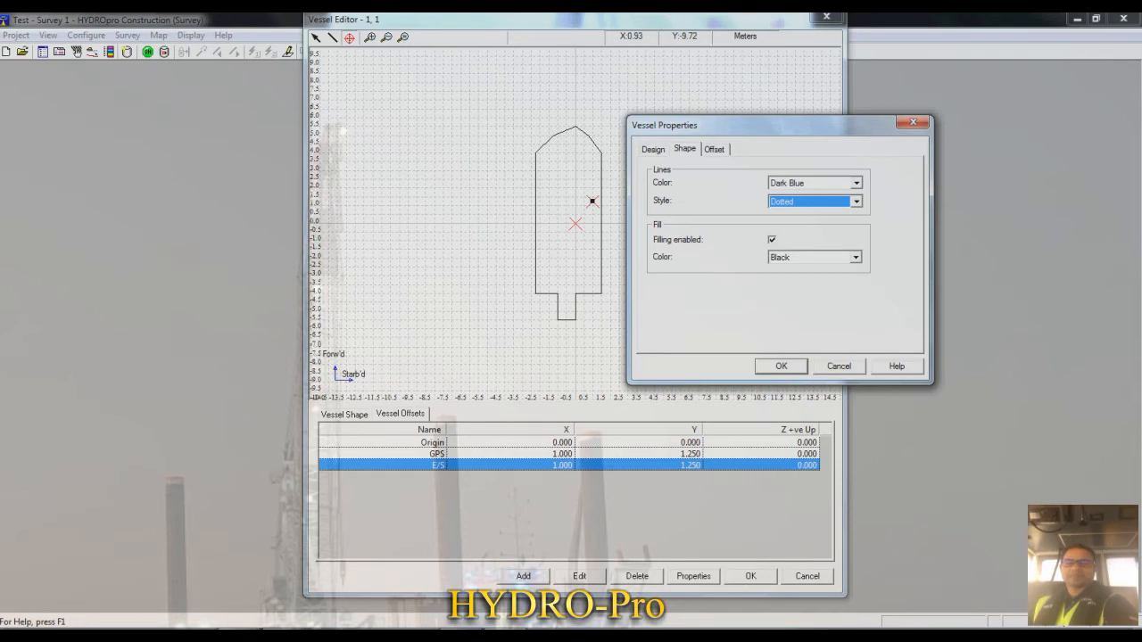
- Keep filling enabled for the vessel shape and set its fill color to Cyan
{"action": "left_click", "coordinate": [772, 240]}
{"action": "left_click", "coordinate": [772, 240]}
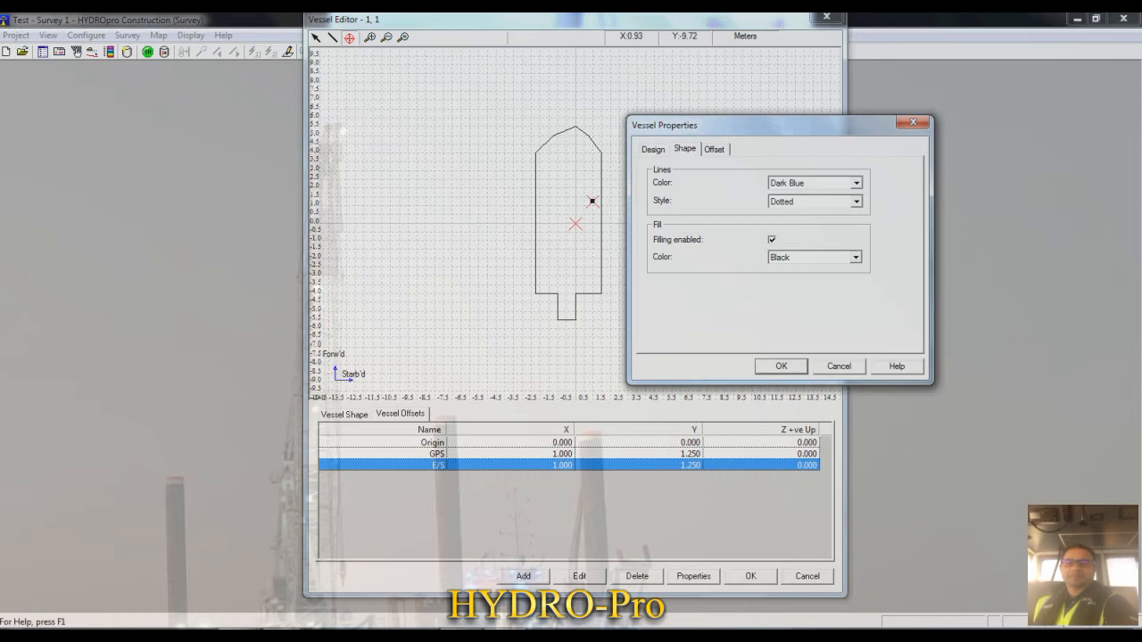
{"action": "left_click", "coordinate": [854, 257]}
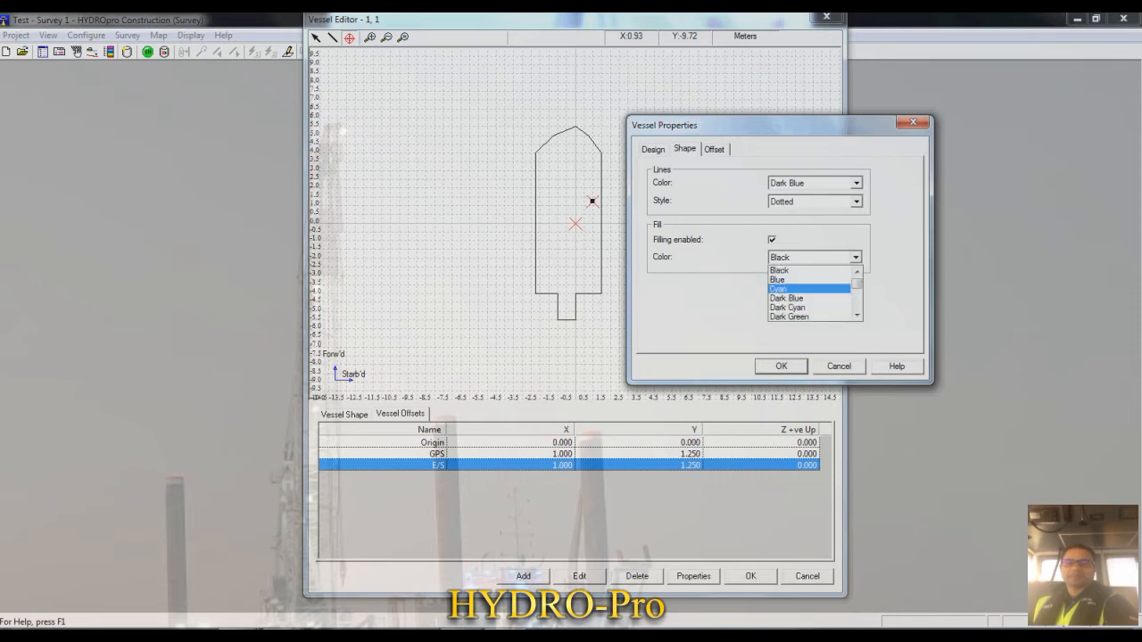
{"action": "left_click", "coordinate": [803, 289]}
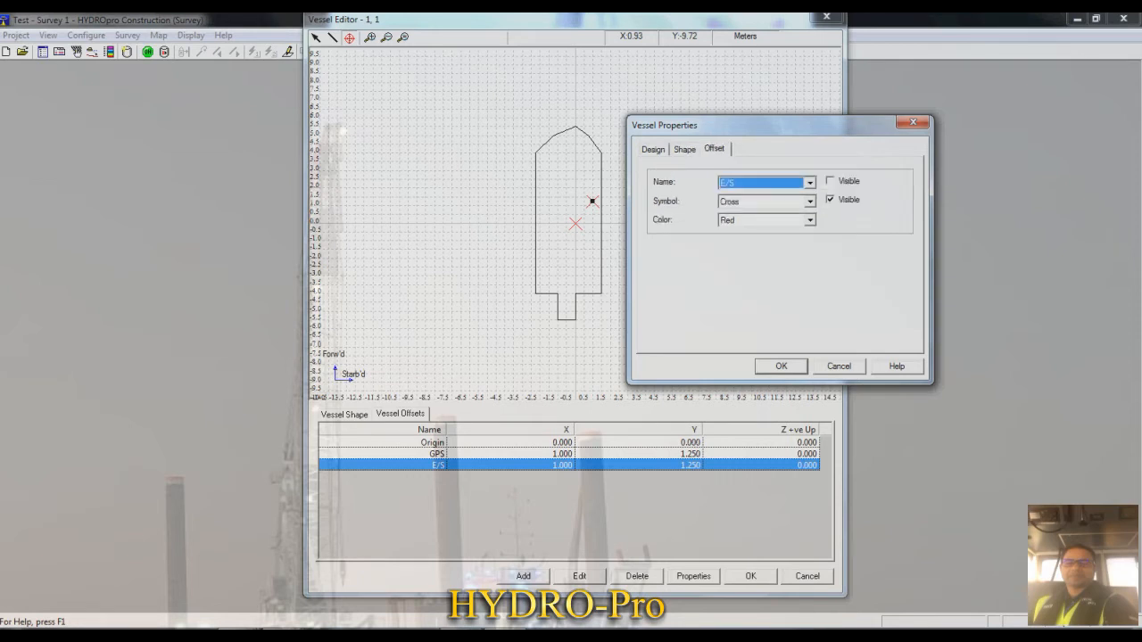
- Set the GPS offset's symbol to Circle and its color to Red in the vessel's offset properties
{"action": "left_click_drag", "start_coordinate": [767, 124], "coordinate": [797, 109]}
{"action": "left_click", "coordinate": [839, 167]}
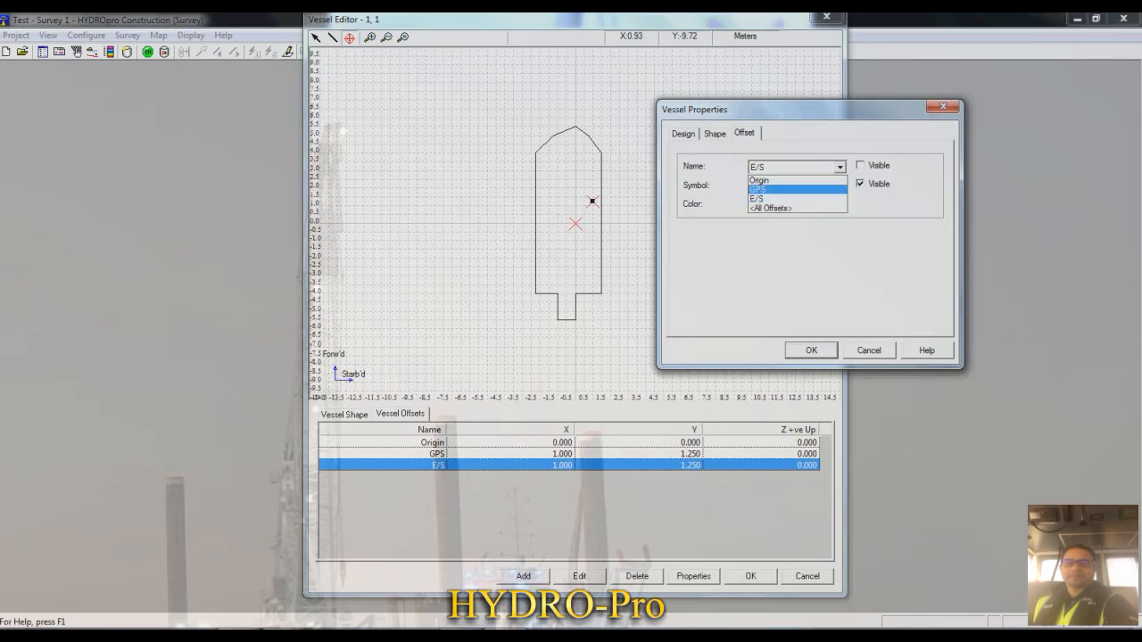
{"action": "left_click", "coordinate": [785, 190]}
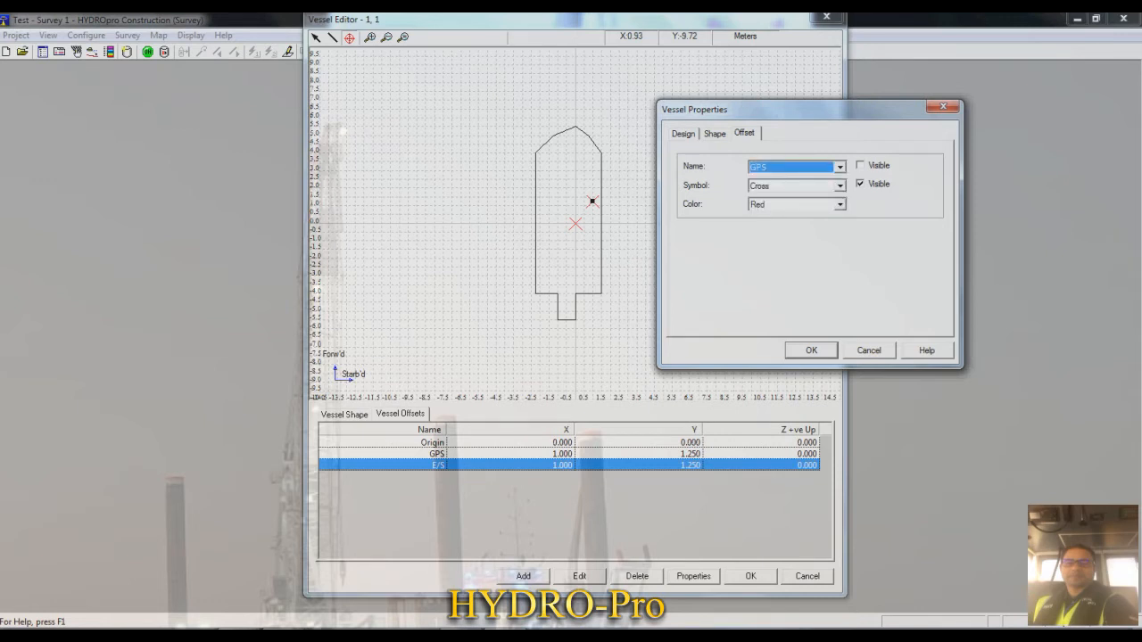
{"action": "left_click", "coordinate": [860, 166]}
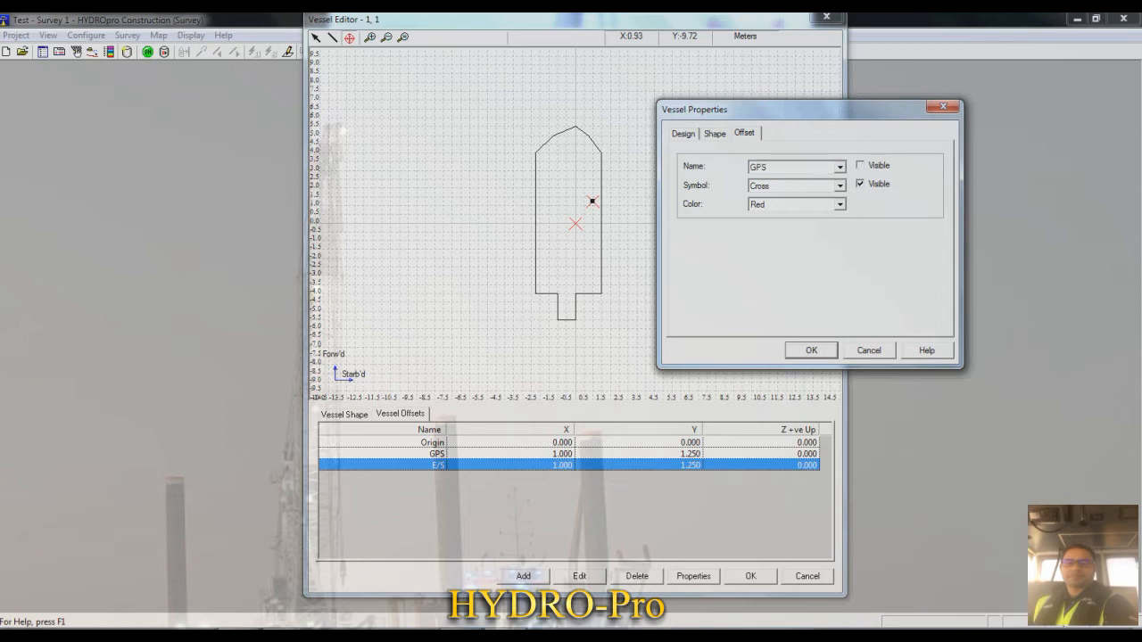
{"action": "left_click", "coordinate": [840, 185]}
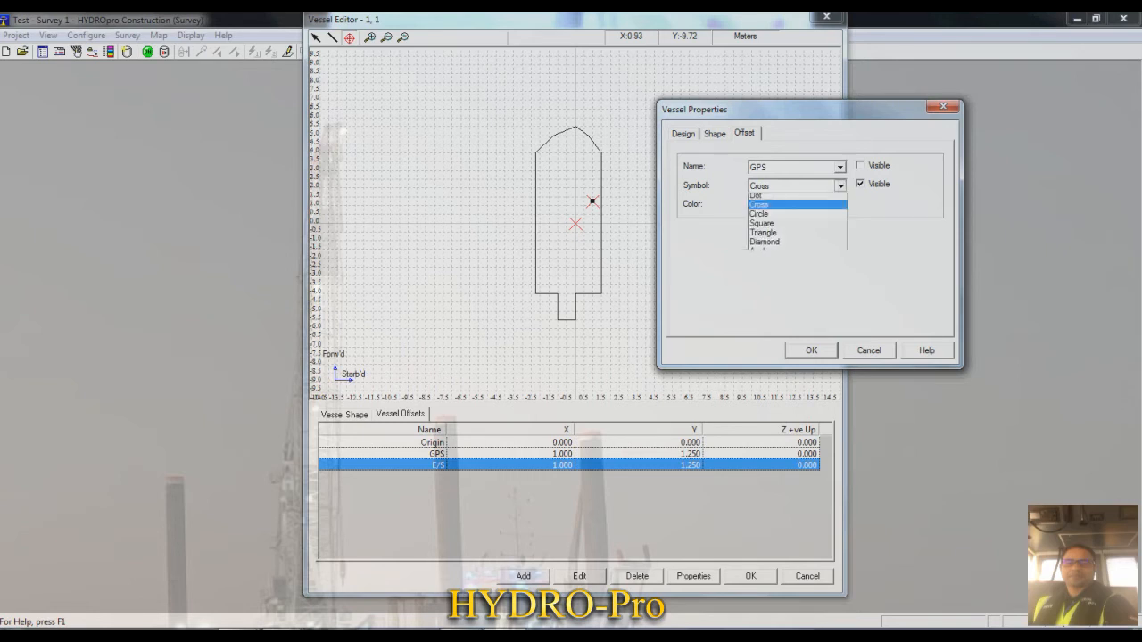
{"action": "key", "text": "Return"}
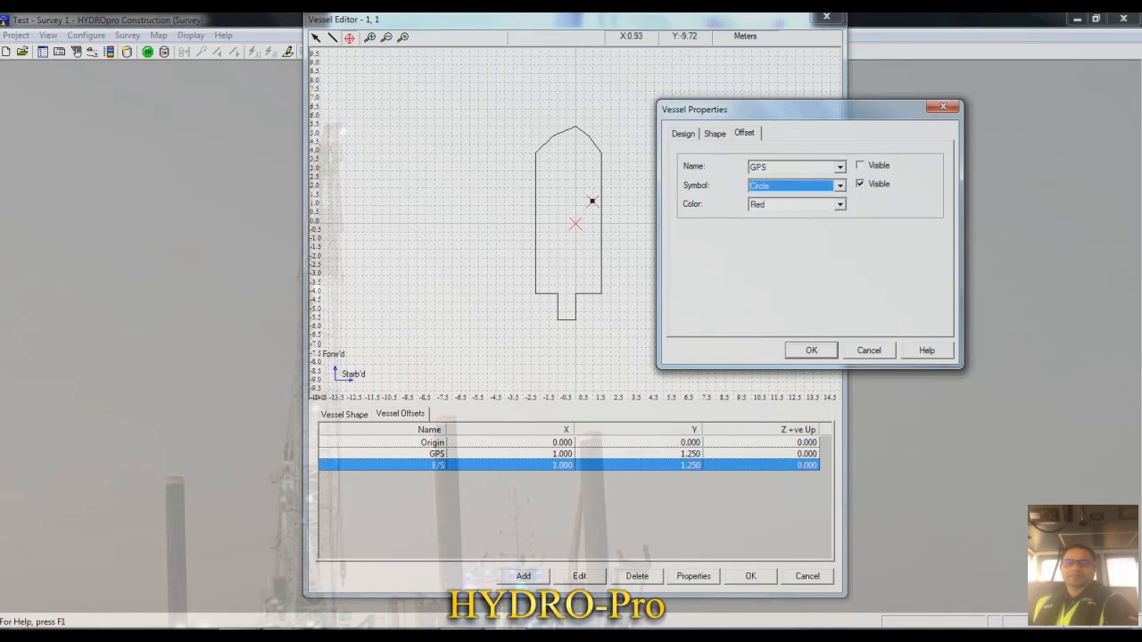
{"action": "left_click", "coordinate": [840, 204]}
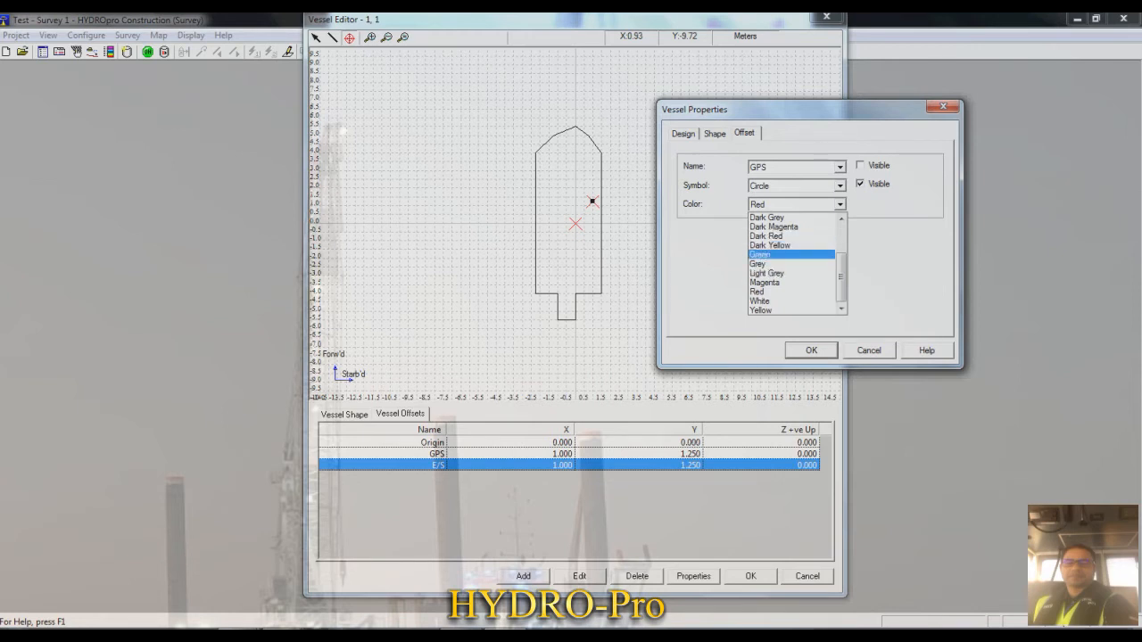
{"action": "left_click", "coordinate": [767, 292]}
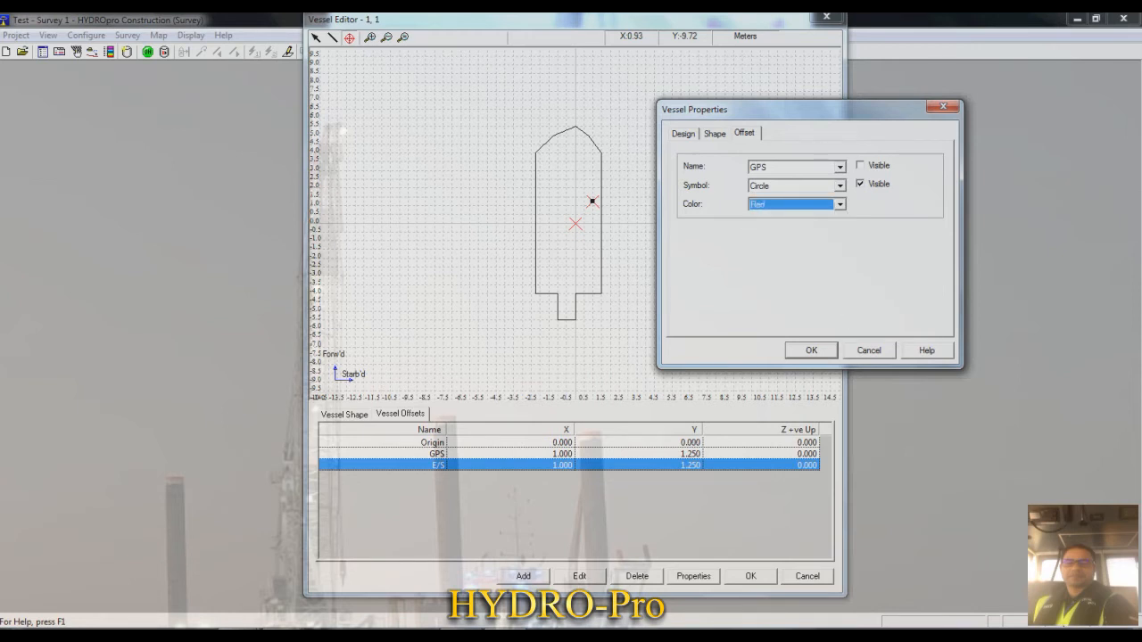
- Set the E/S offset's symbol to Diamond and color to Magenta, and save and close the vessel configuration
{"action": "left_click", "coordinate": [840, 167]}
{"action": "left_click", "coordinate": [785, 198]}
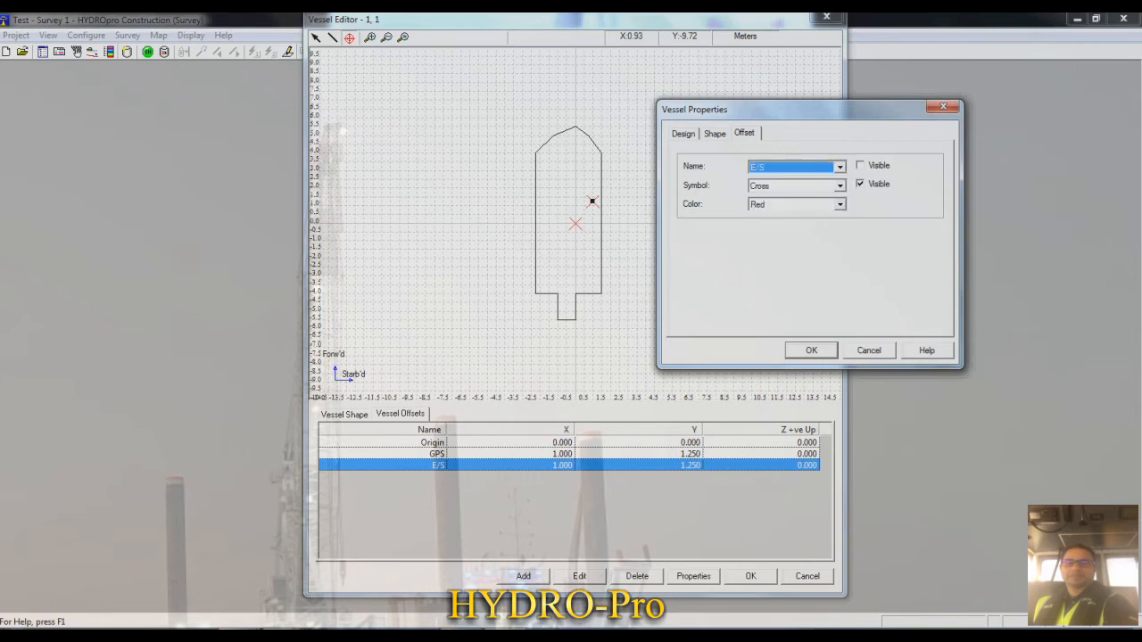
{"action": "left_click", "coordinate": [840, 186]}
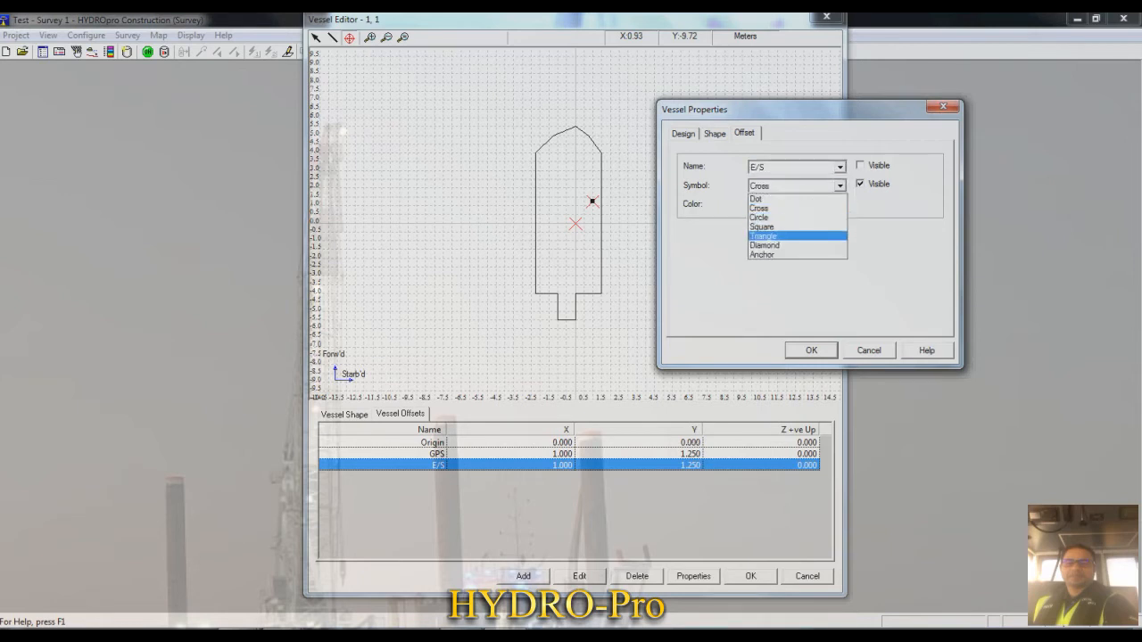
{"action": "left_click", "coordinate": [766, 245]}
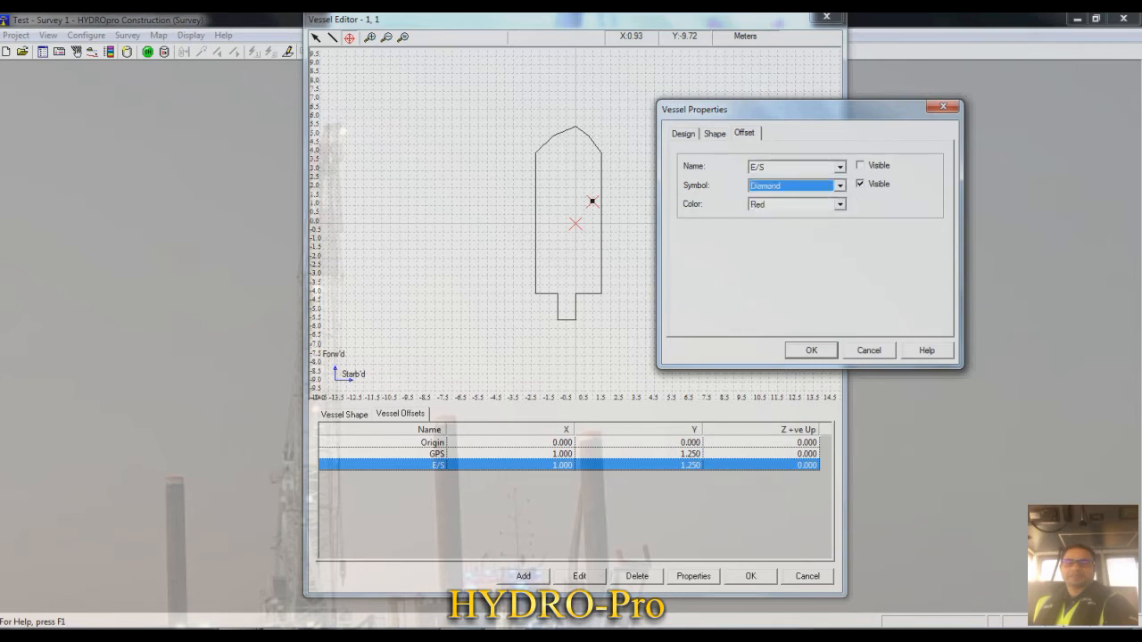
{"action": "left_click", "coordinate": [839, 204]}
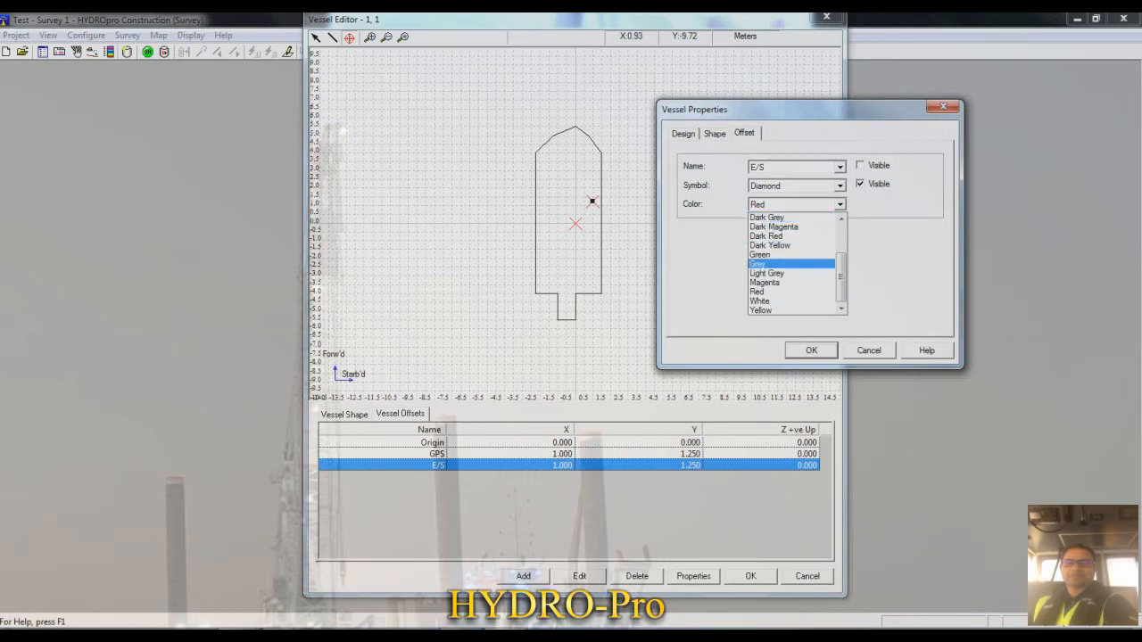
{"action": "left_click", "coordinate": [764, 282]}
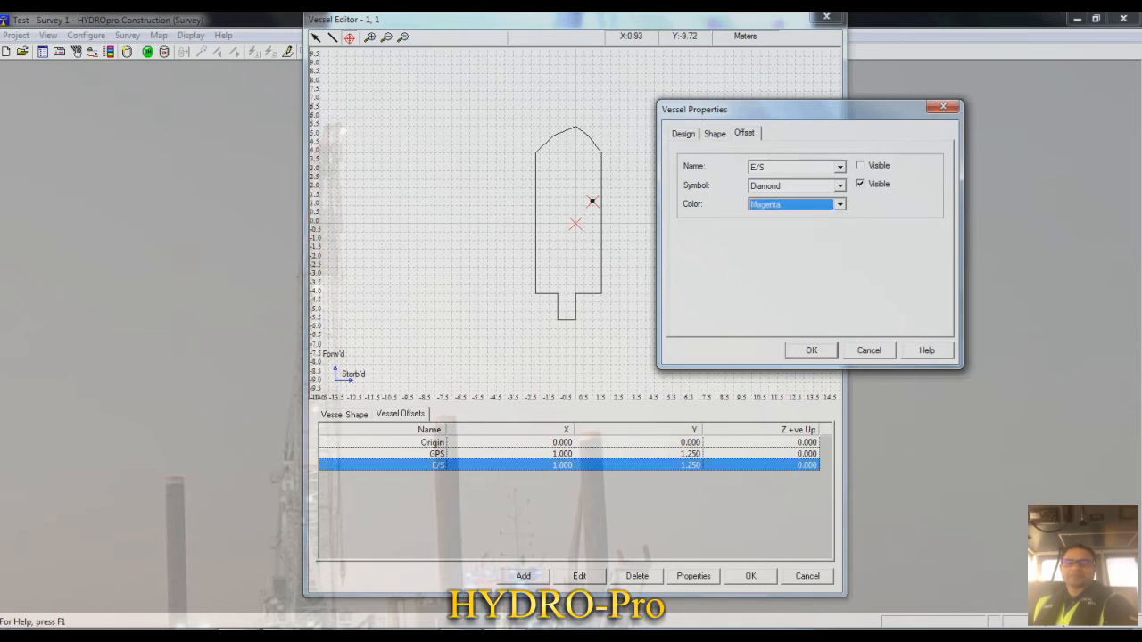
{"action": "key", "text": "Return"}
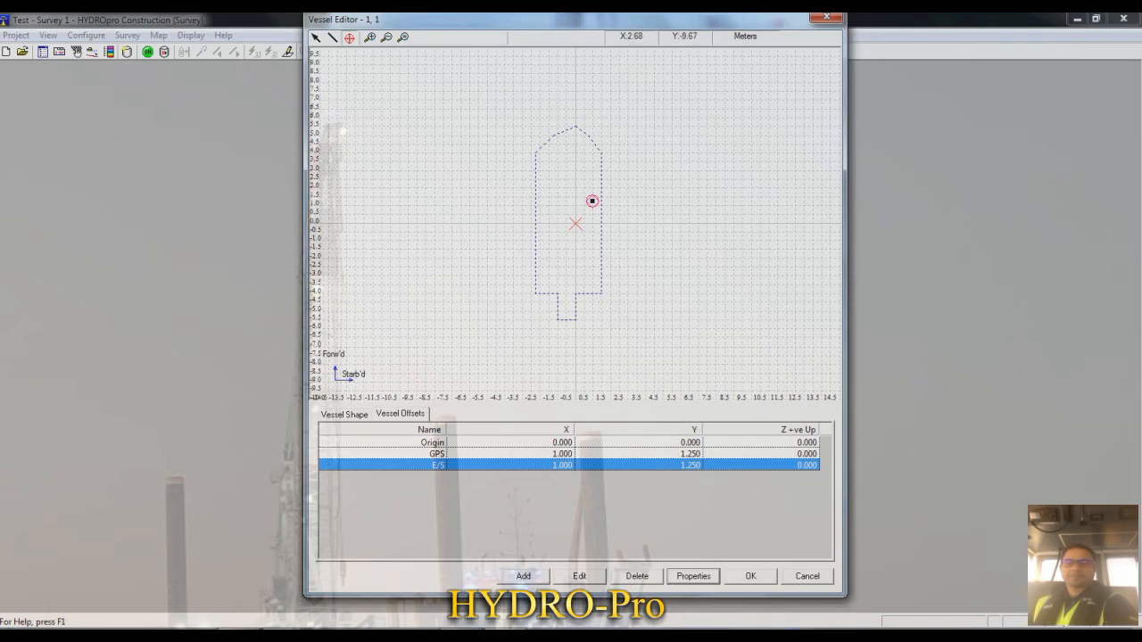
{"action": "left_click", "coordinate": [750, 575]}
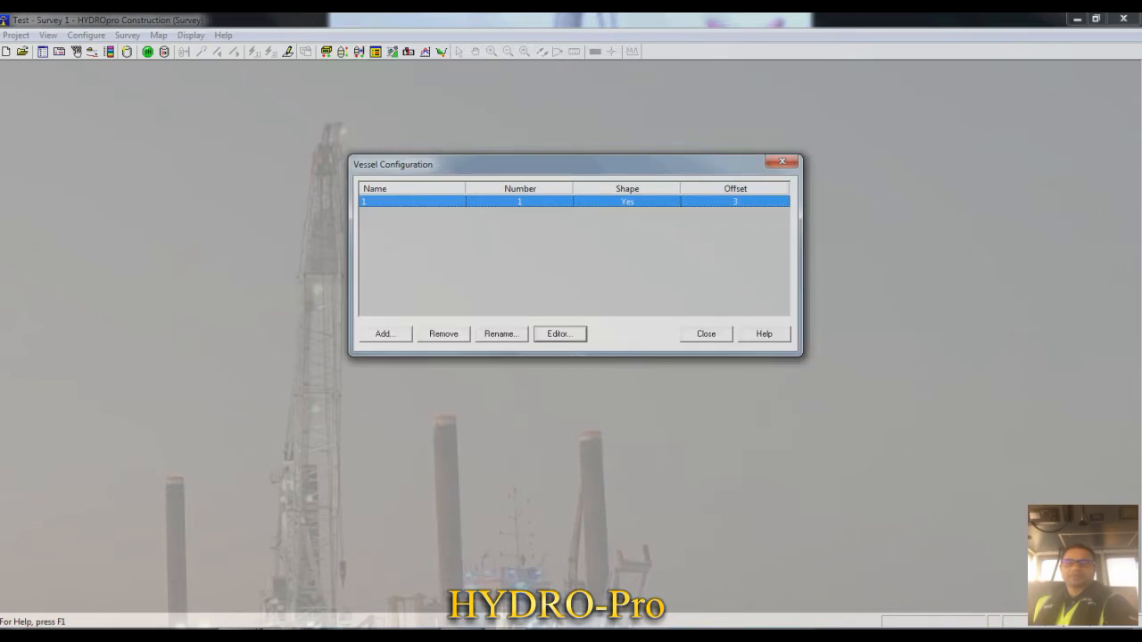
{"action": "left_click", "coordinate": [706, 334]}
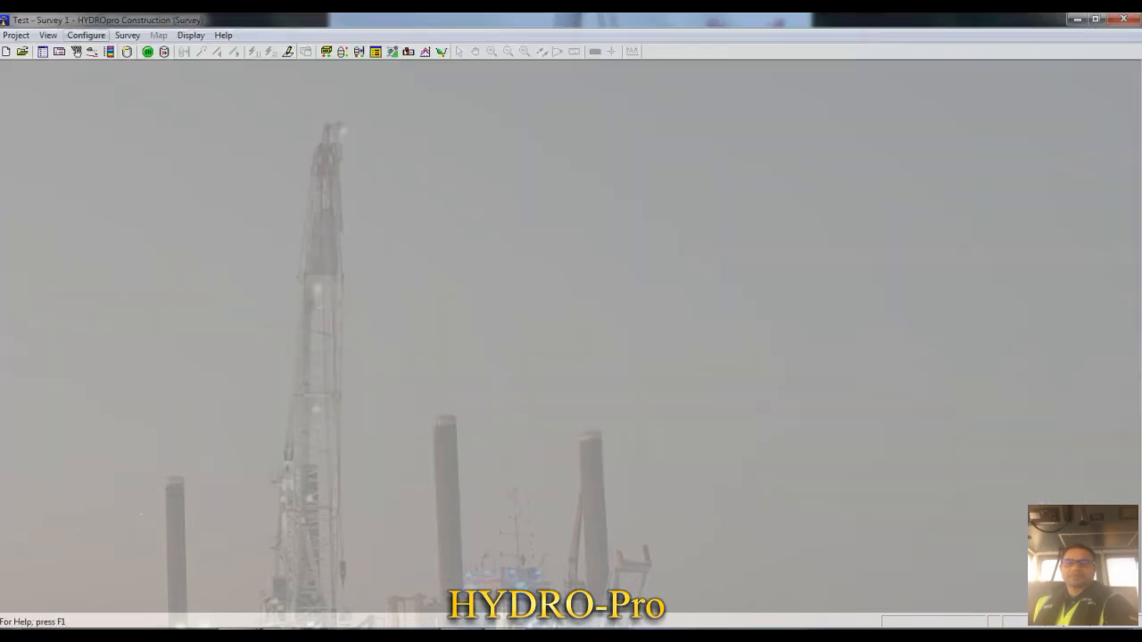
- Add Demo equipment of type <GPS> to the project, keeping its default GPS services and label
{"action": "key", "text": "alt+c"}
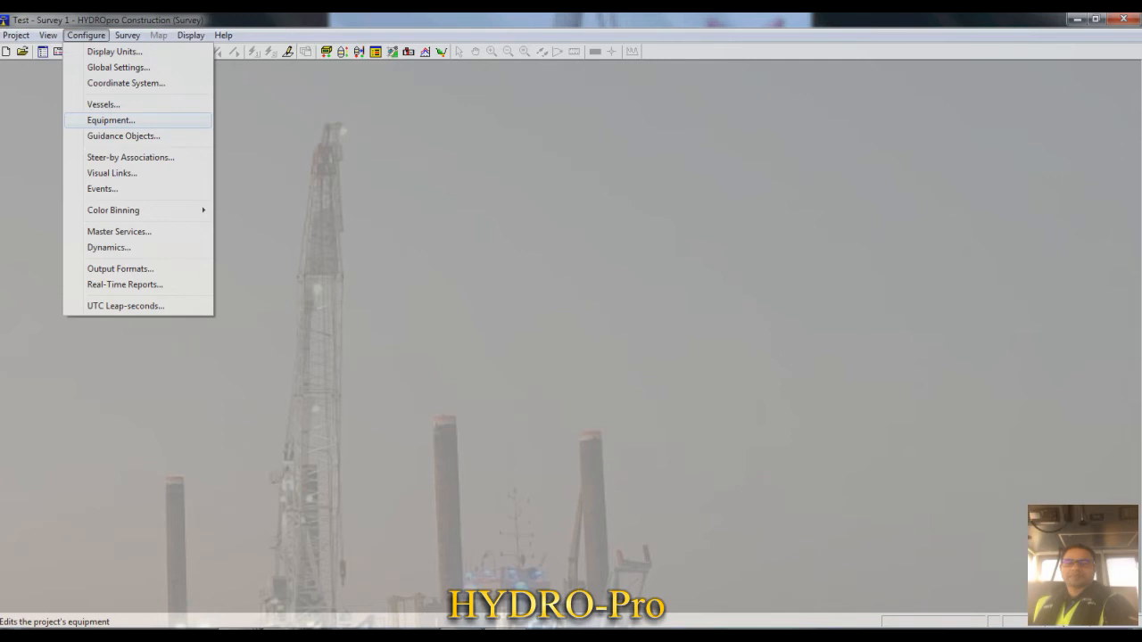
{"action": "key", "text": "Return"}
{"action": "left_click_drag", "start_coordinate": [570, 189], "coordinate": [543, 116]}
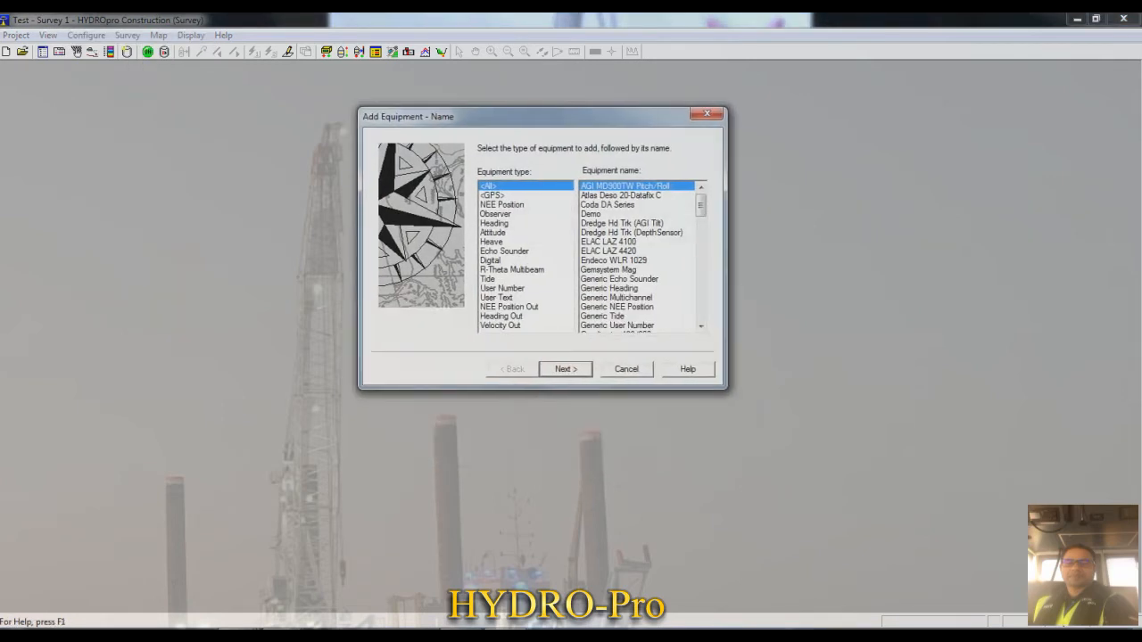
{"action": "left_click", "coordinate": [493, 195]}
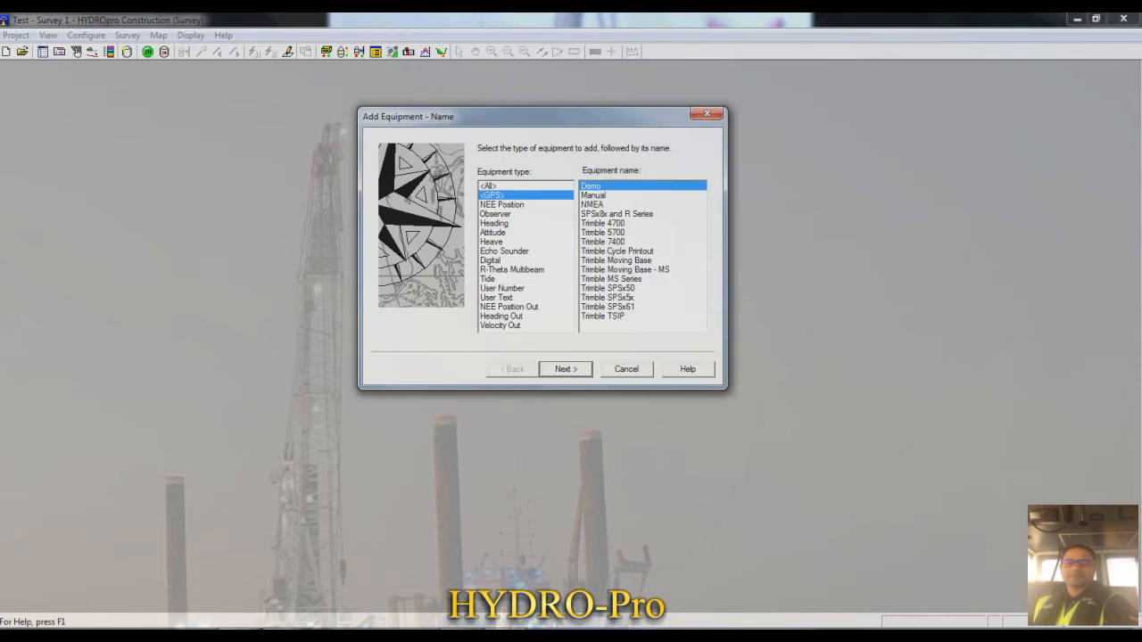
{"action": "left_click", "coordinate": [596, 205]}
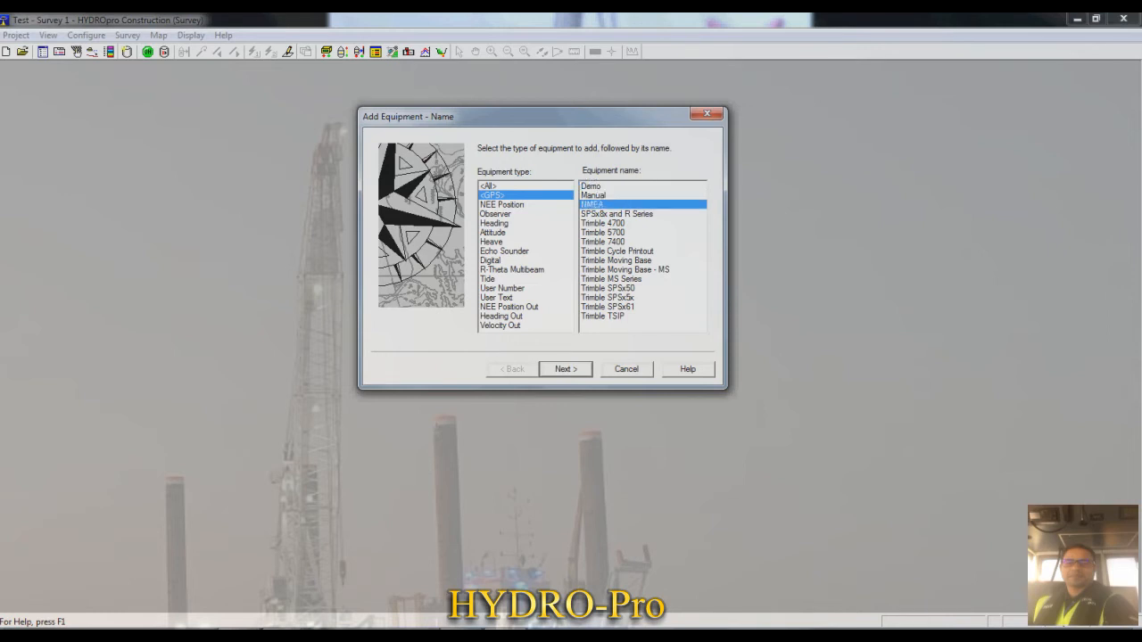
{"action": "left_click", "coordinate": [592, 186]}
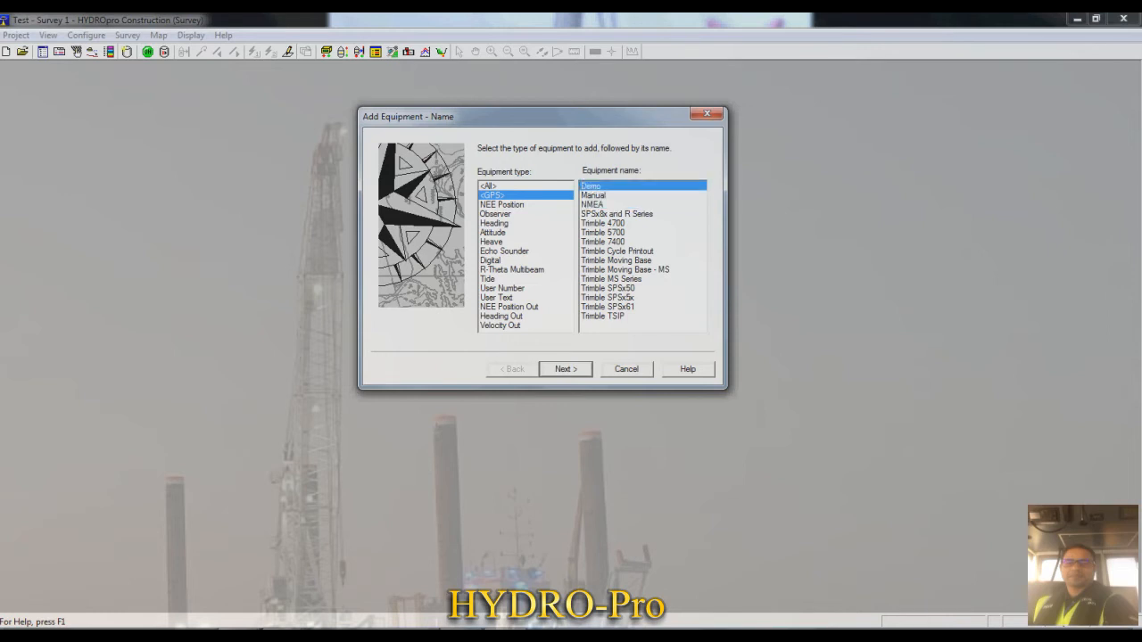
{"action": "left_click", "coordinate": [565, 370]}
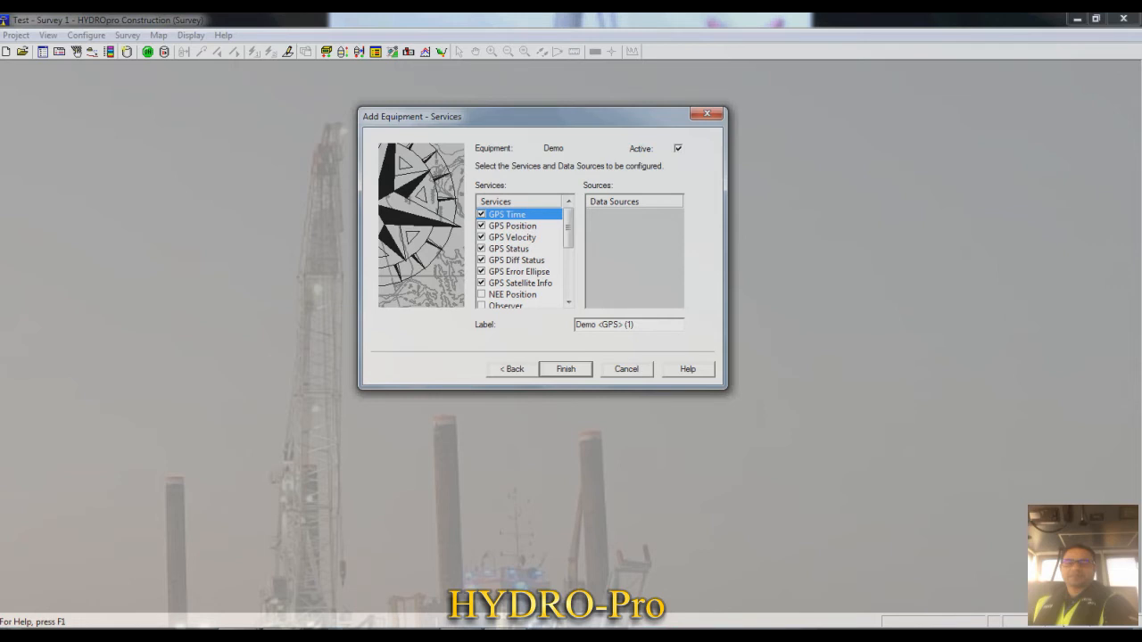
{"action": "mouse_move", "coordinate": [568, 228]}
{"action": "left_mouse_down"}
{"action": "mouse_move", "coordinate": [568, 255]}
{"action": "mouse_move", "coordinate": [569, 228]}
{"action": "left_mouse_up"}
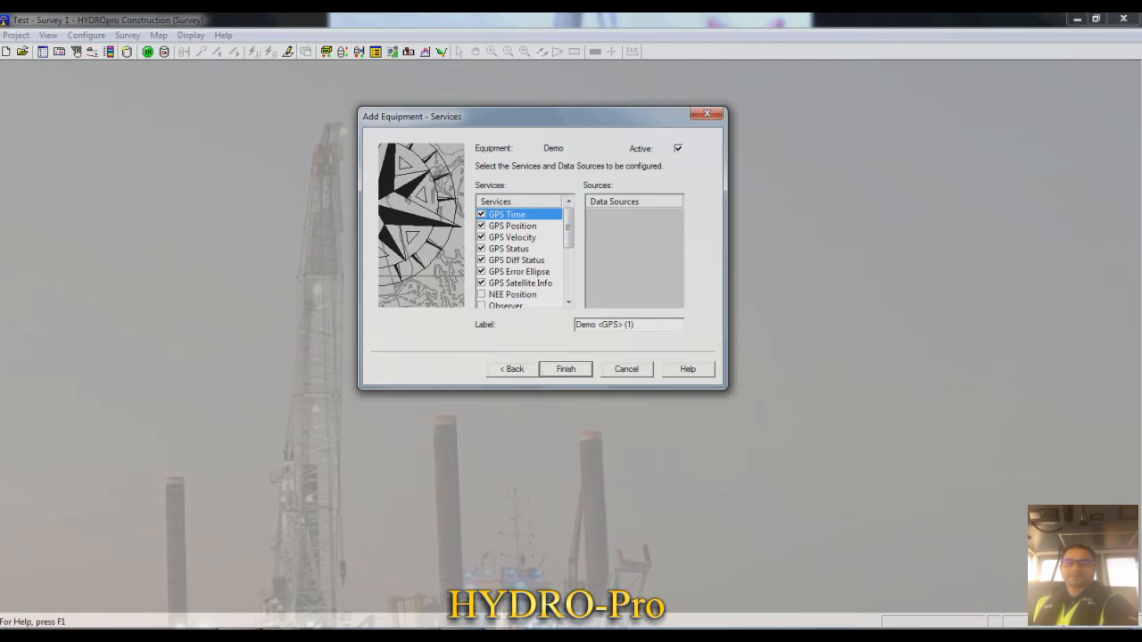
{"action": "key", "text": "Return"}
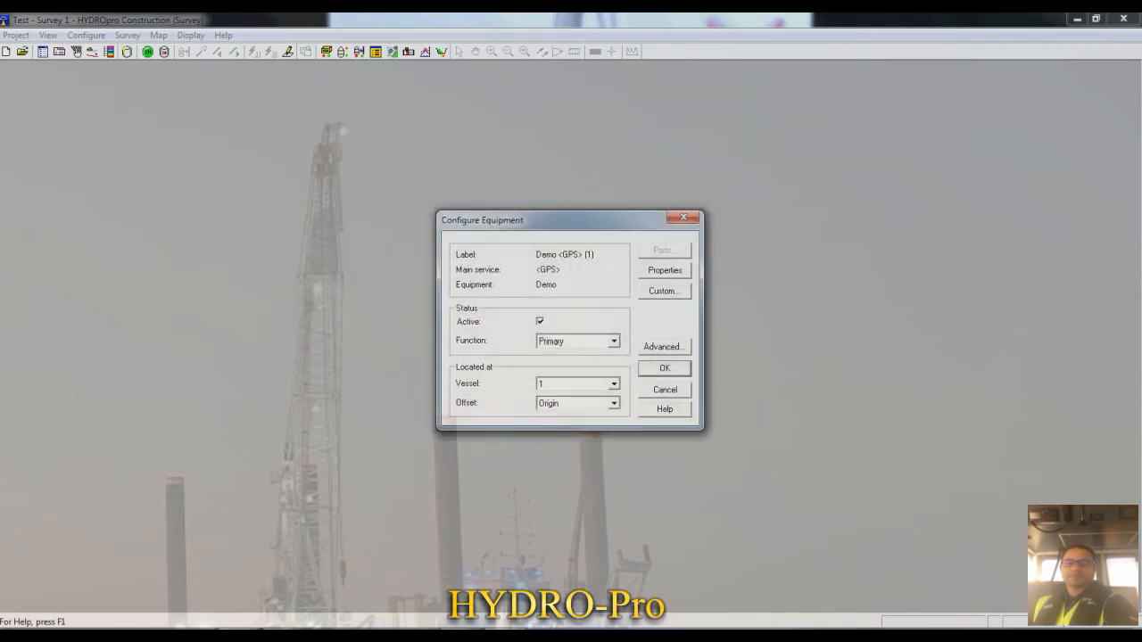
- Locate the Demo GPS equipment at the GPS offset of vessel 1
{"action": "left_click_drag", "start_coordinate": [562, 221], "coordinate": [526, 204]}
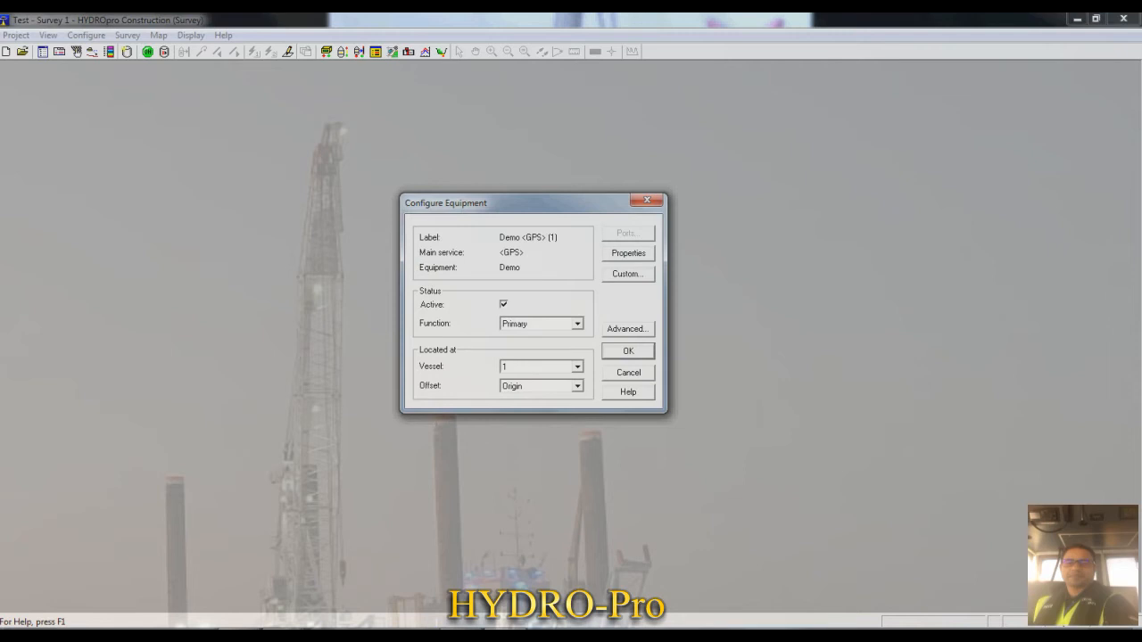
{"action": "left_click", "coordinate": [577, 386]}
{"action": "left_click", "coordinate": [535, 408]}
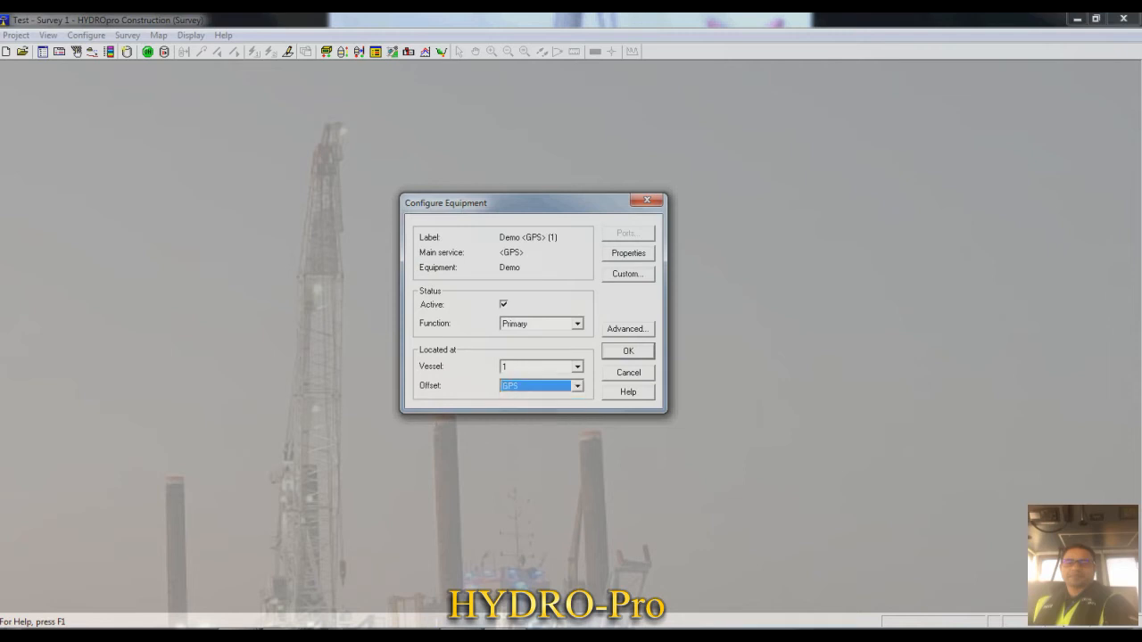
- Confirm the Demo GPS equipment's configuration and start adding another piece of equipment of type Echo Sounder
{"action": "left_click", "coordinate": [628, 351]}
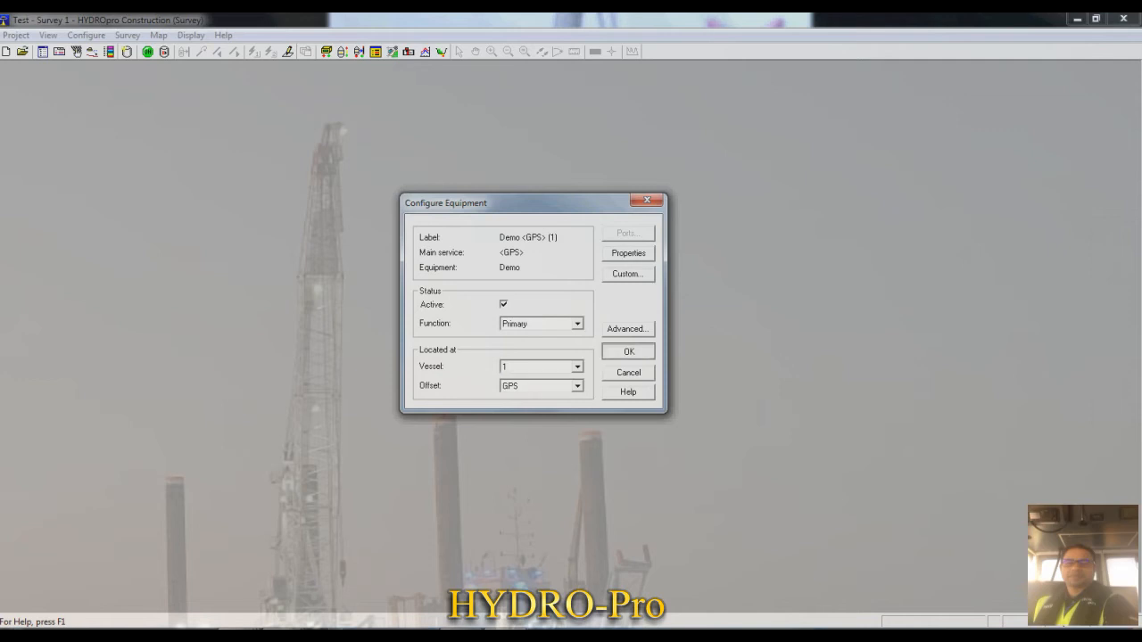
{"action": "left_click_drag", "start_coordinate": [571, 226], "coordinate": [578, 189]}
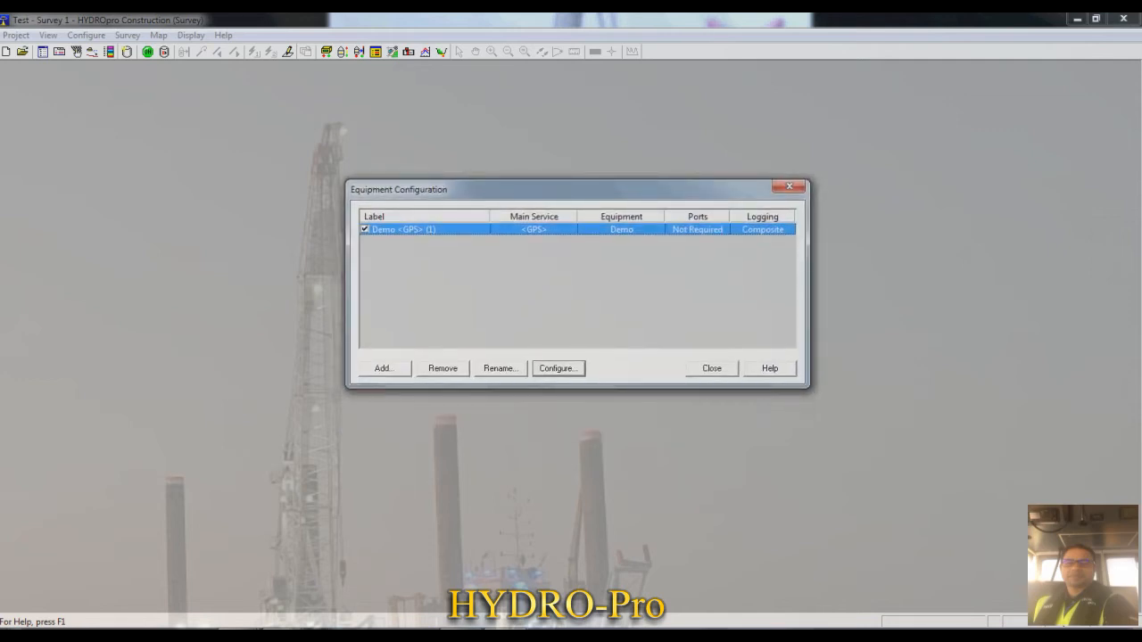
{"action": "left_click", "coordinate": [383, 369]}
{"action": "left_click_drag", "start_coordinate": [570, 153], "coordinate": [556, 148]}
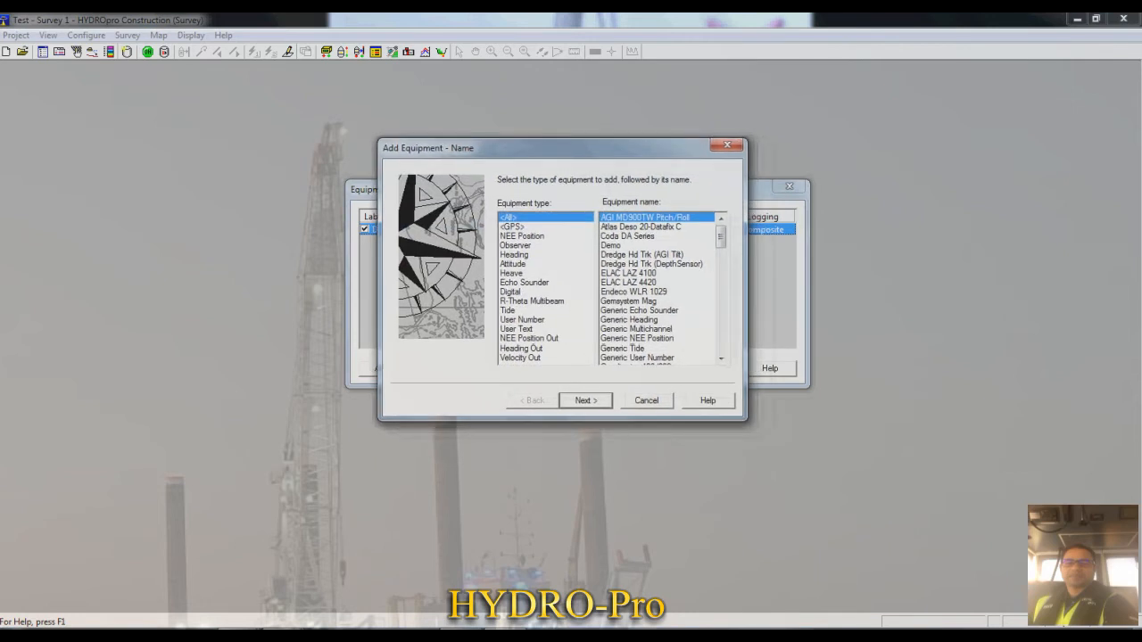
{"action": "left_click", "coordinate": [525, 283]}
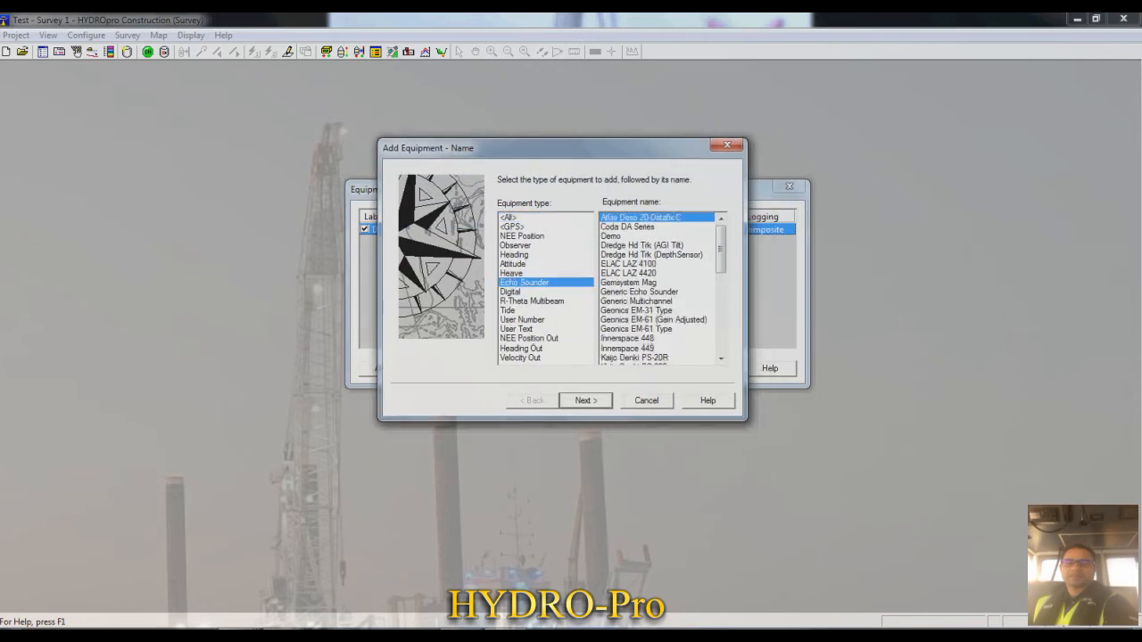
- Look through the list of available echo sounder models
{"action": "key", "text": "Down"}
{"action": "key", "text": "Down"}
{"action": "key", "text": "Down"}
{"action": "key", "text": "Down"}
{"action": "key", "text": "Down"}
{"action": "key", "text": "Down"}
{"action": "key", "text": "Down"}
{"action": "key", "text": "Down"}
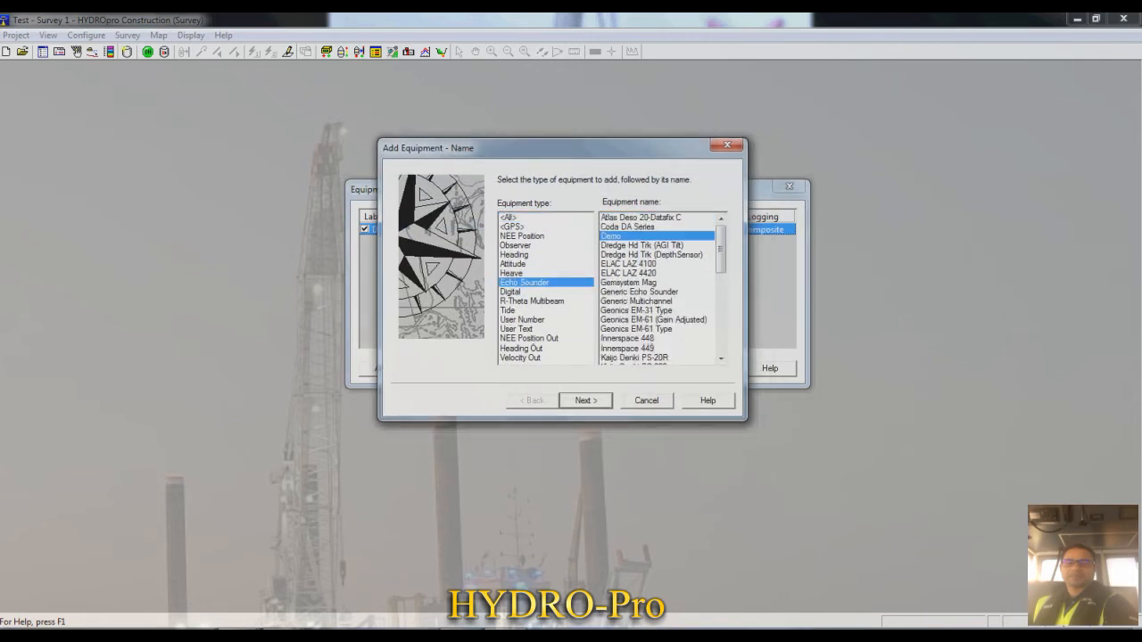
{"action": "left_click", "coordinate": [654, 320]}
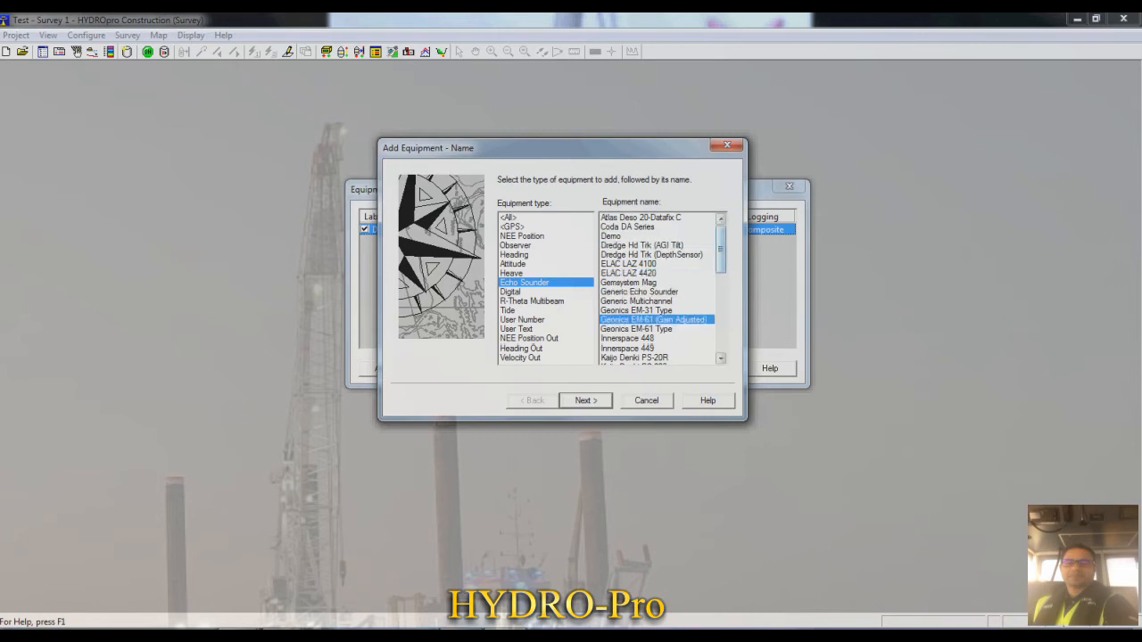
{"action": "mouse_move", "coordinate": [721, 250]}
{"action": "left_mouse_down"}
{"action": "mouse_move", "coordinate": [721, 302]}
{"action": "mouse_move", "coordinate": [721, 250]}
{"action": "left_mouse_up"}
{"action": "left_click_drag", "start_coordinate": [721, 248], "coordinate": [721, 290]}
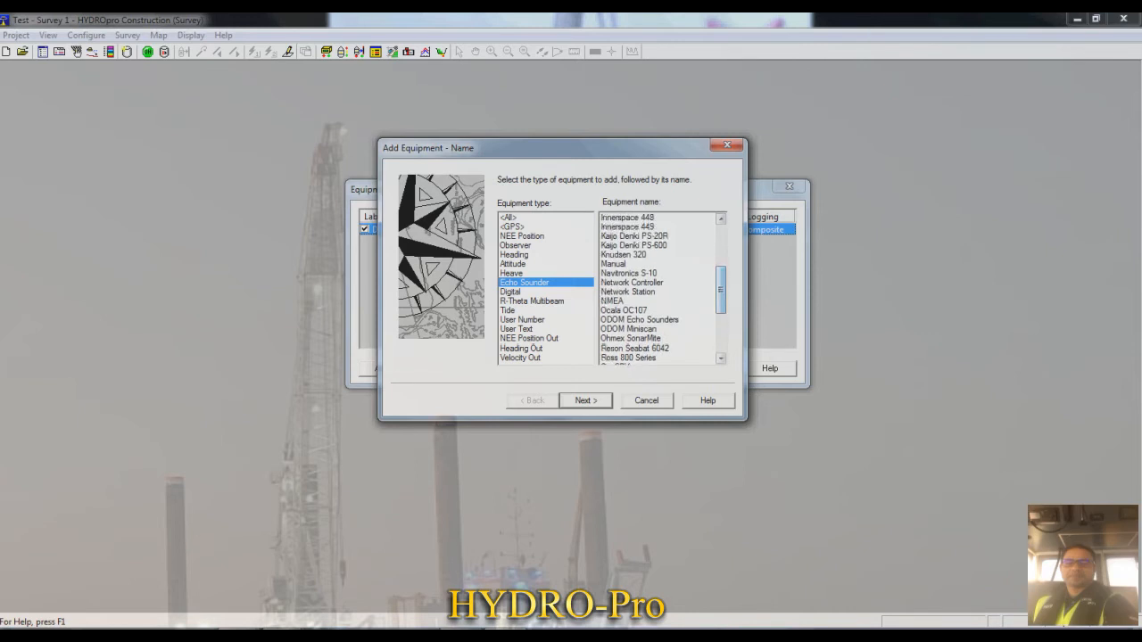
{"action": "left_click", "coordinate": [632, 283]}
{"action": "scroll", "coordinate": [632, 282], "scroll_direction": "up", "scroll_amount": 4}
{"action": "scroll", "coordinate": [633, 283], "scroll_direction": "down", "scroll_amount": 3}
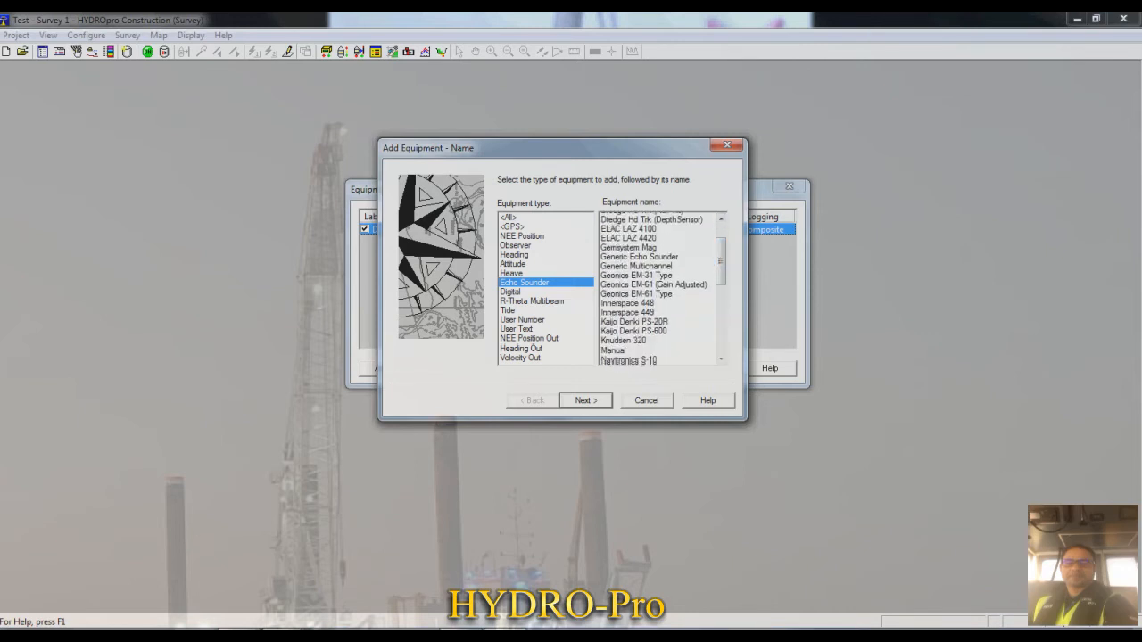
{"action": "left_click", "coordinate": [613, 329]}
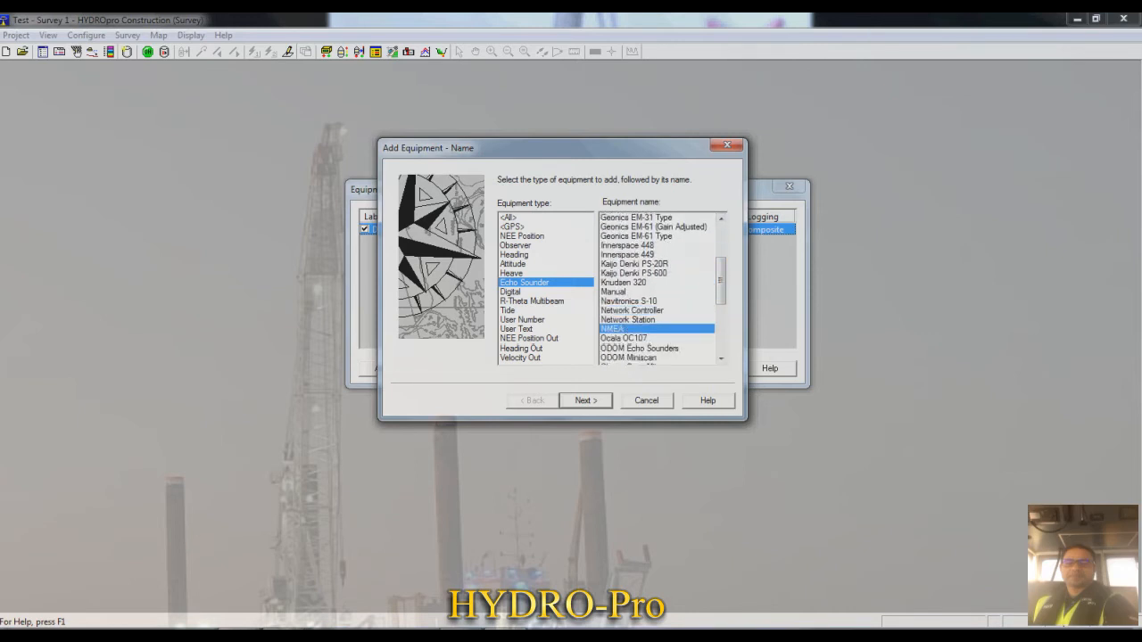
{"action": "scroll", "coordinate": [658, 287], "scroll_direction": "up", "scroll_amount": 3}
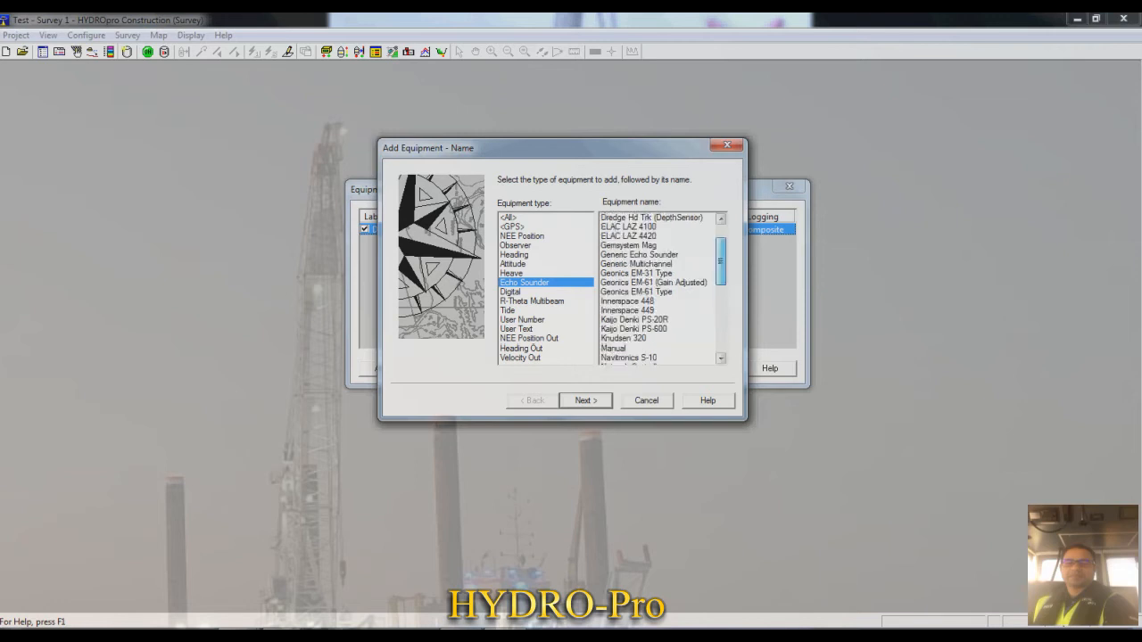
- Add the Demo echo sounder with its default service and label, and locate it at the E/S offset of vessel 1
{"action": "left_click", "coordinate": [612, 237]}
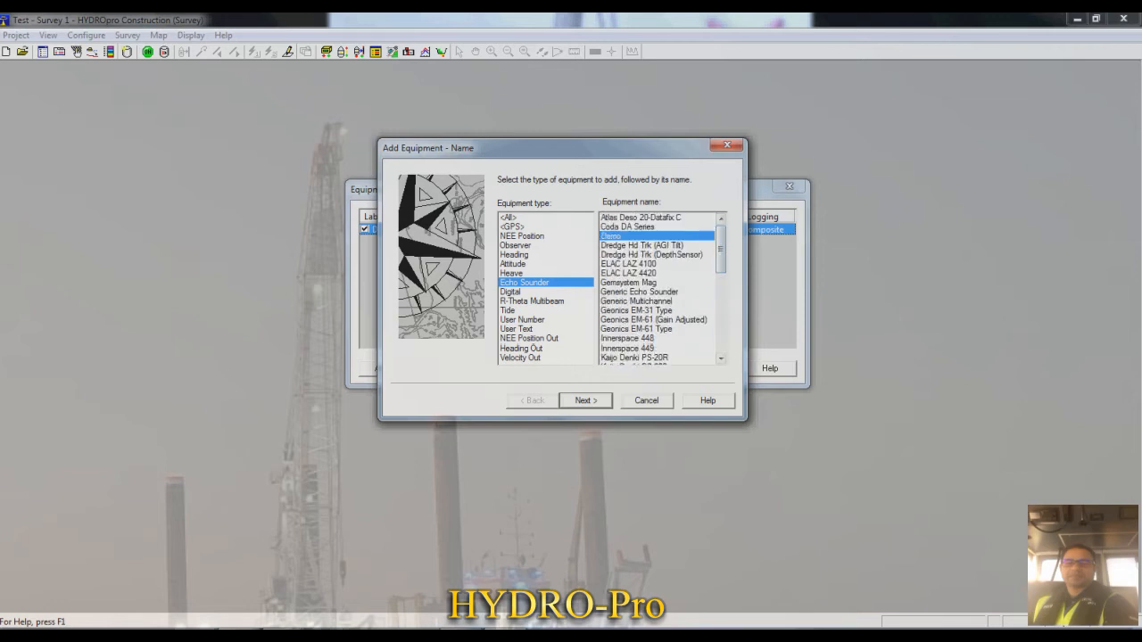
{"action": "left_click", "coordinate": [585, 400]}
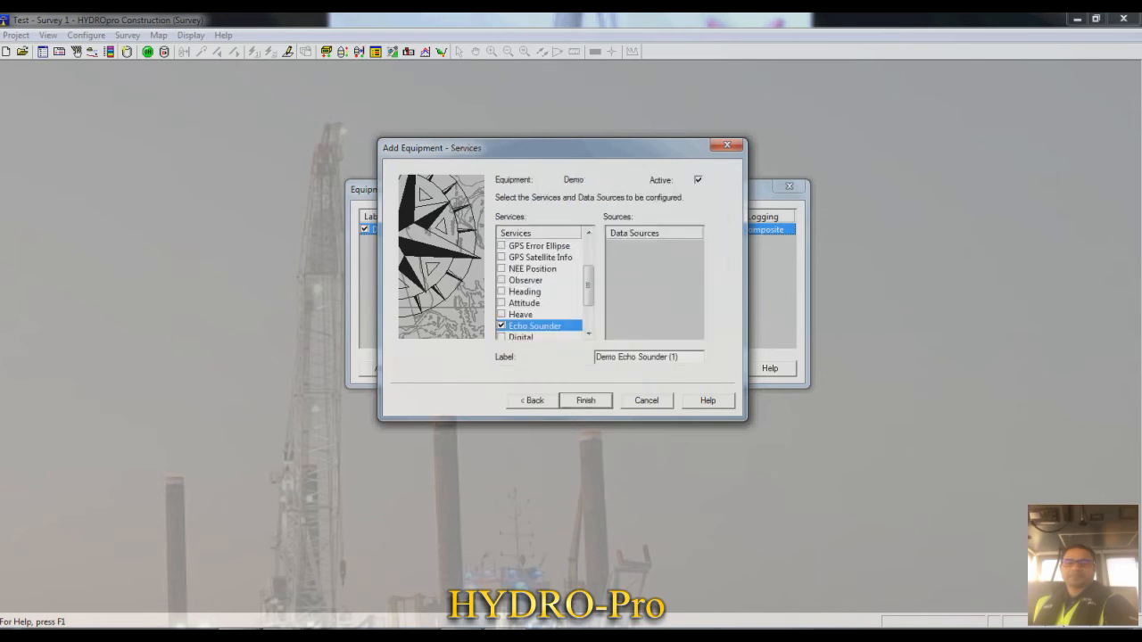
{"action": "key", "text": "Return"}
{"action": "left_click", "coordinate": [621, 367]}
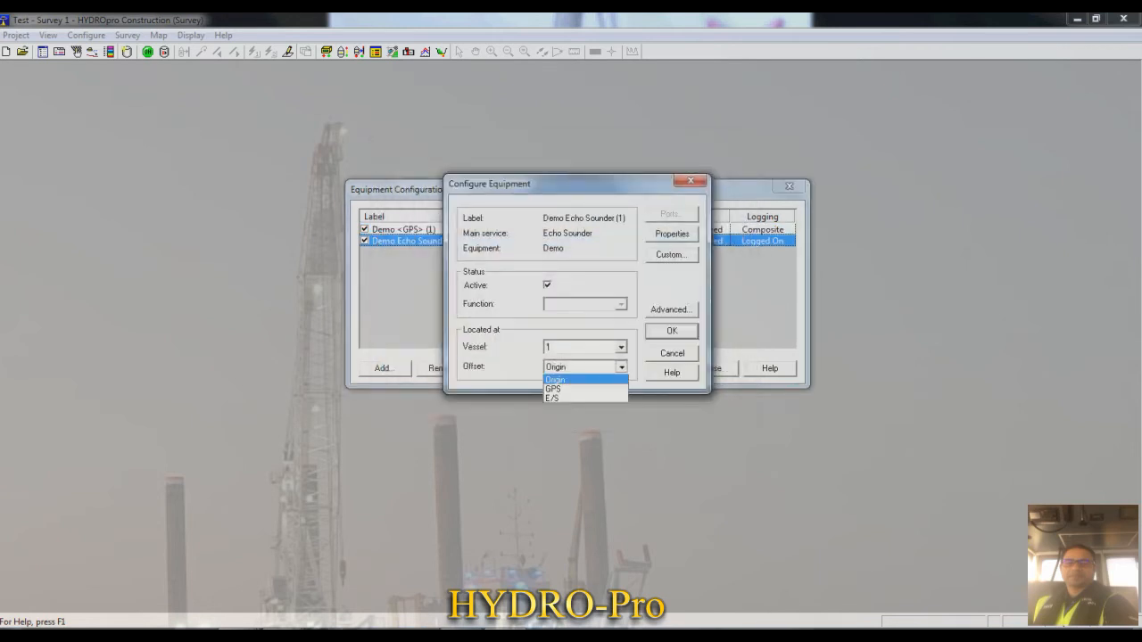
{"action": "key", "text": "Return"}
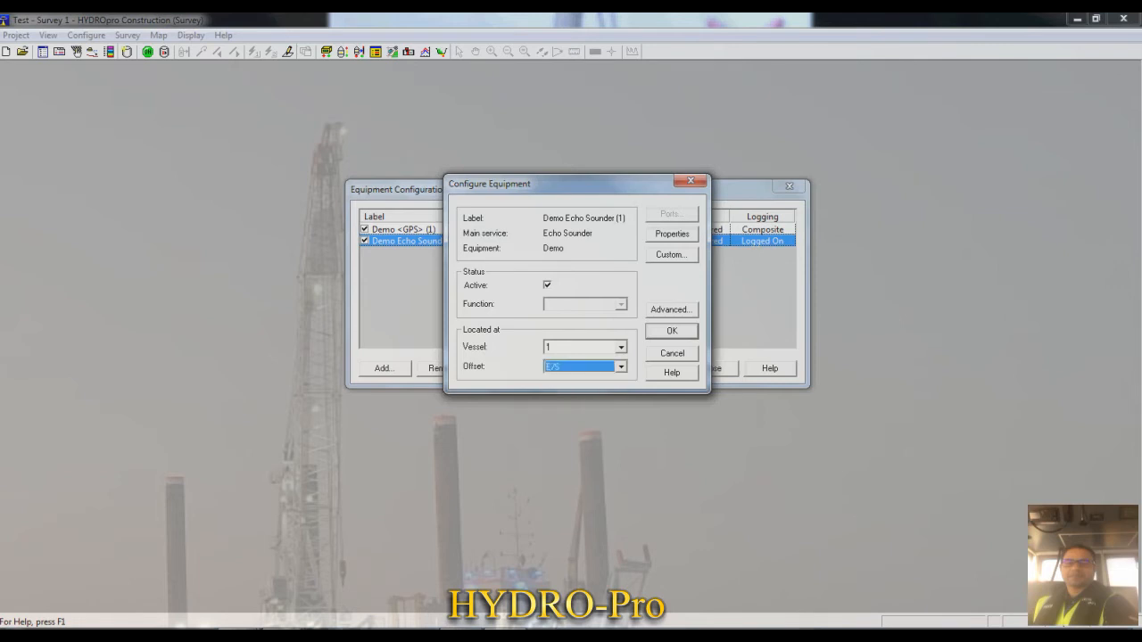
{"action": "key", "text": "Return"}
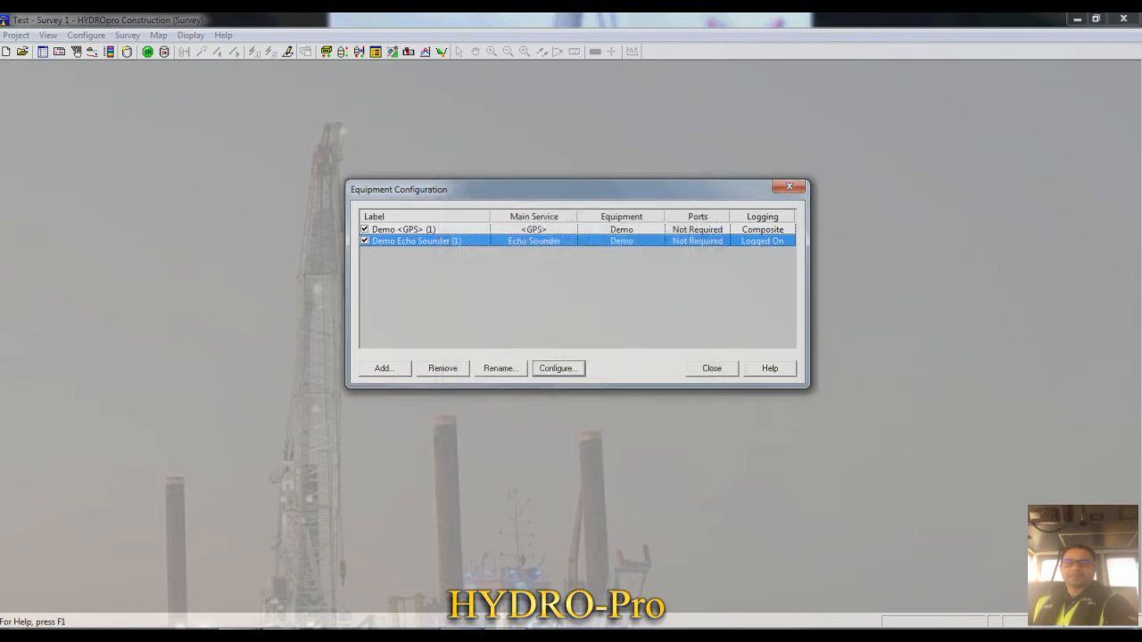
- Review the Demo GPS equipment's function and location settings, and close the equipment configuration
{"action": "left_click", "coordinate": [404, 229]}
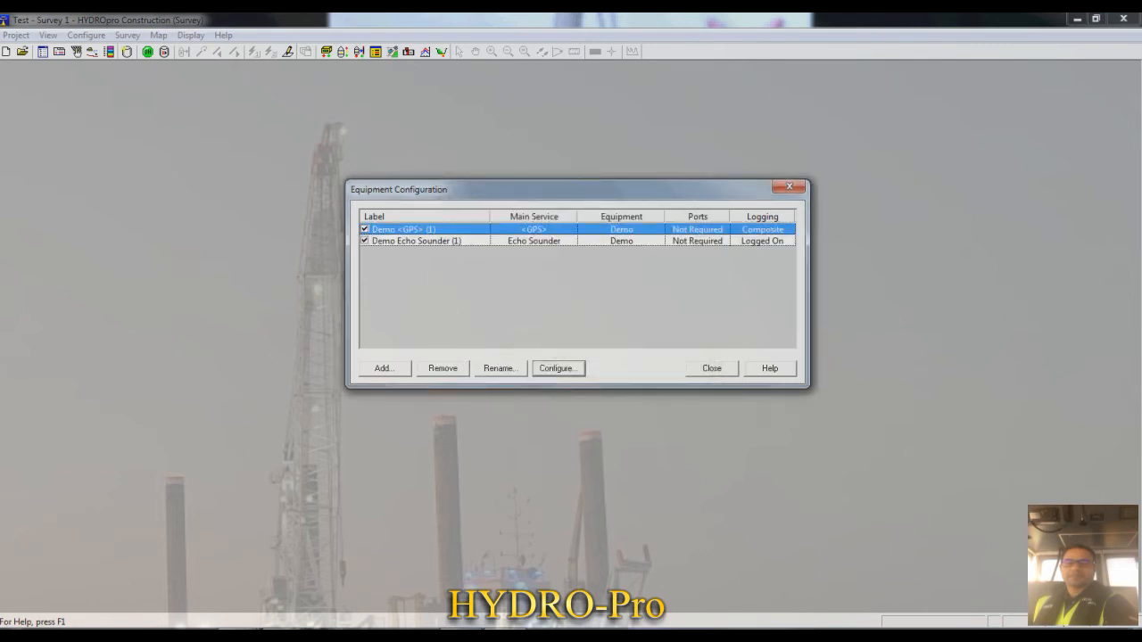
{"action": "left_click", "coordinate": [558, 368]}
{"action": "left_click_drag", "start_coordinate": [544, 184], "coordinate": [507, 184]}
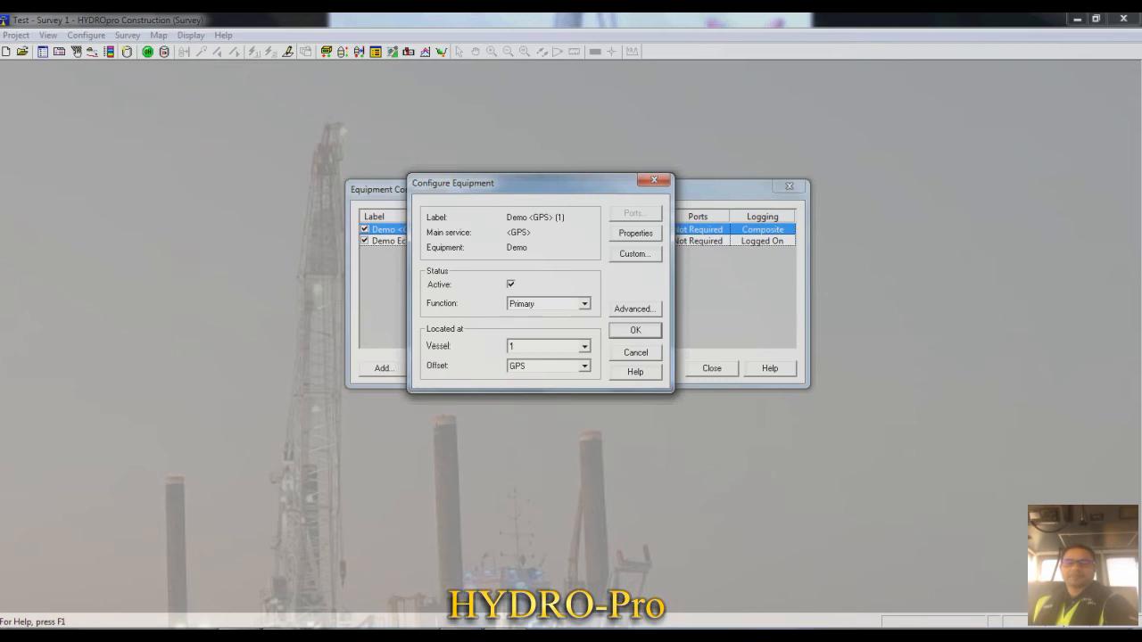
{"action": "left_click", "coordinate": [635, 330]}
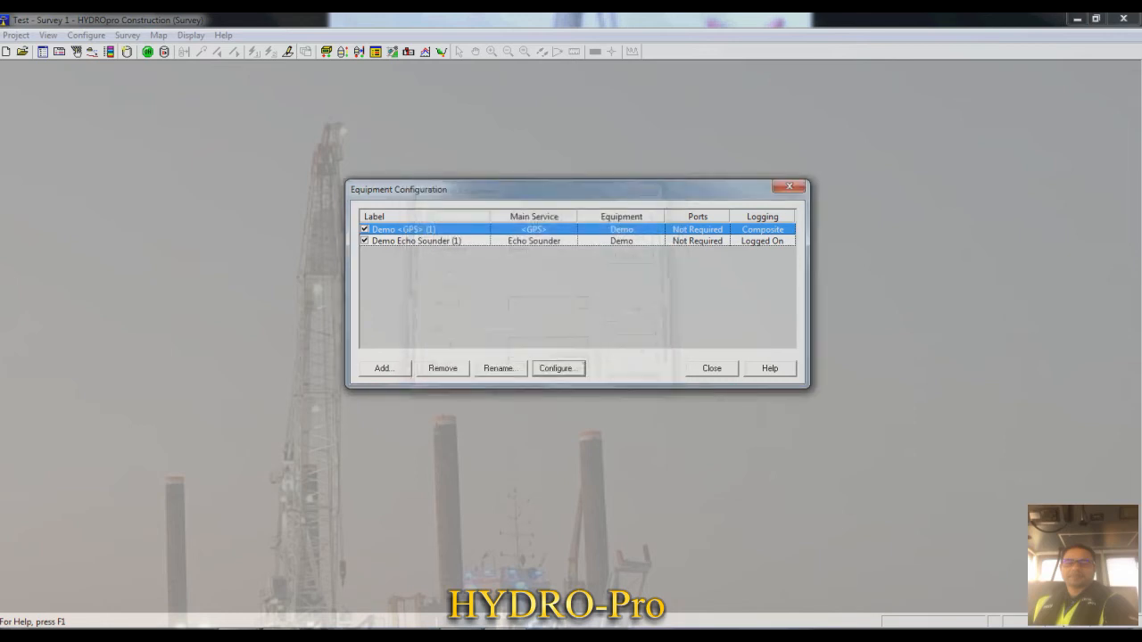
{"action": "left_click", "coordinate": [712, 368]}
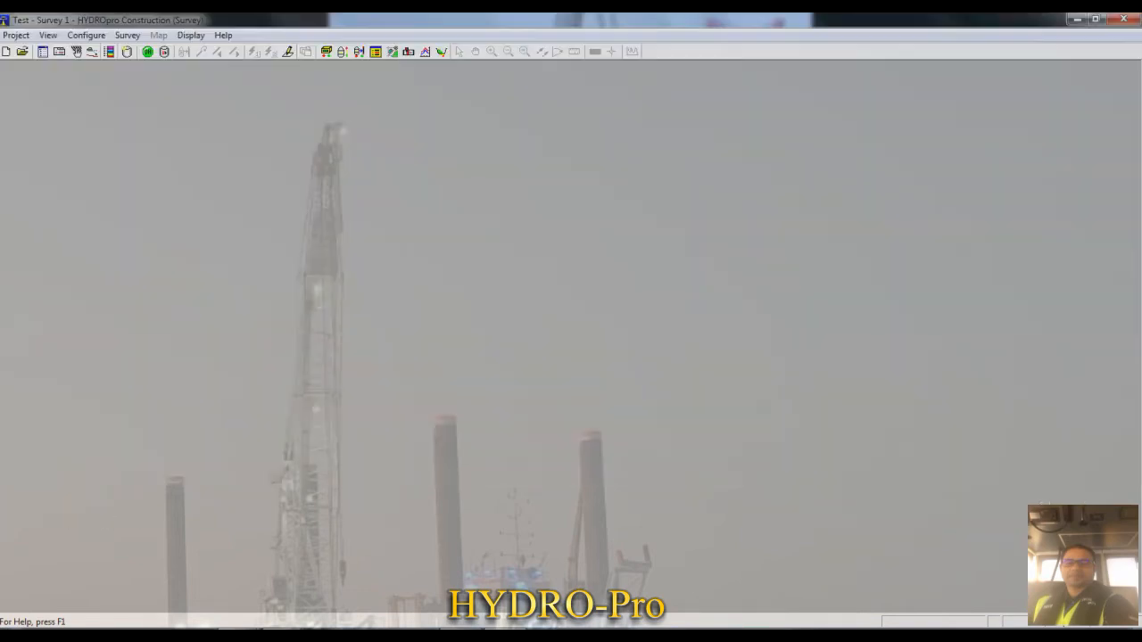
{"action": "left_click", "coordinate": [87, 36]}
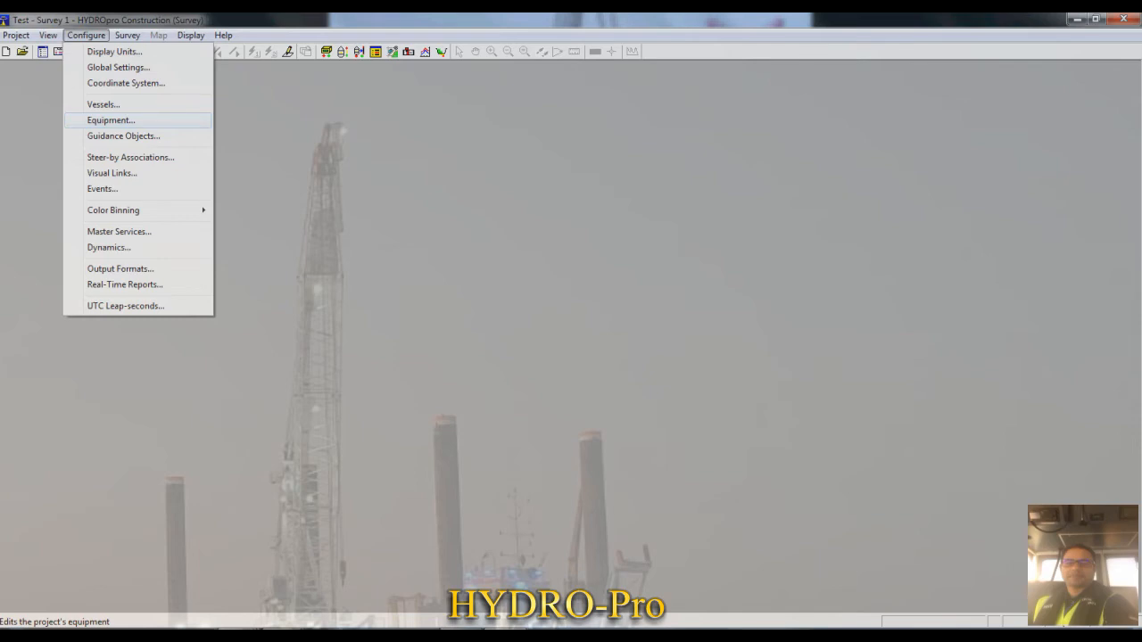
{"action": "left_click", "coordinate": [111, 121]}
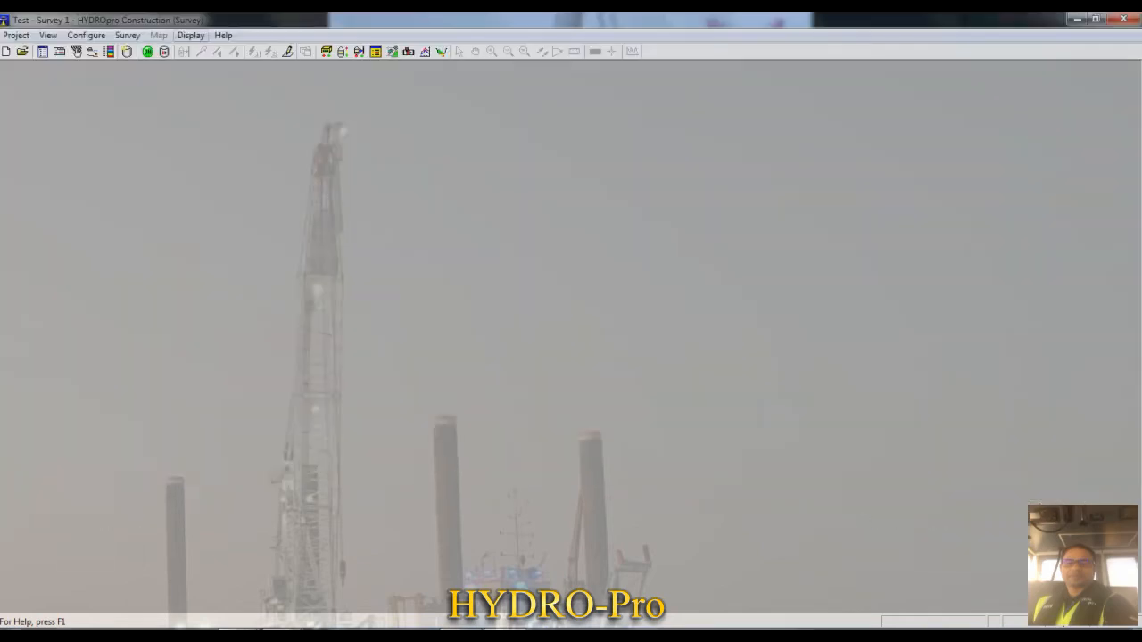
- Open a Plan View Map display and stretch it down to the full height of the workspace
{"action": "left_click", "coordinate": [191, 36]}
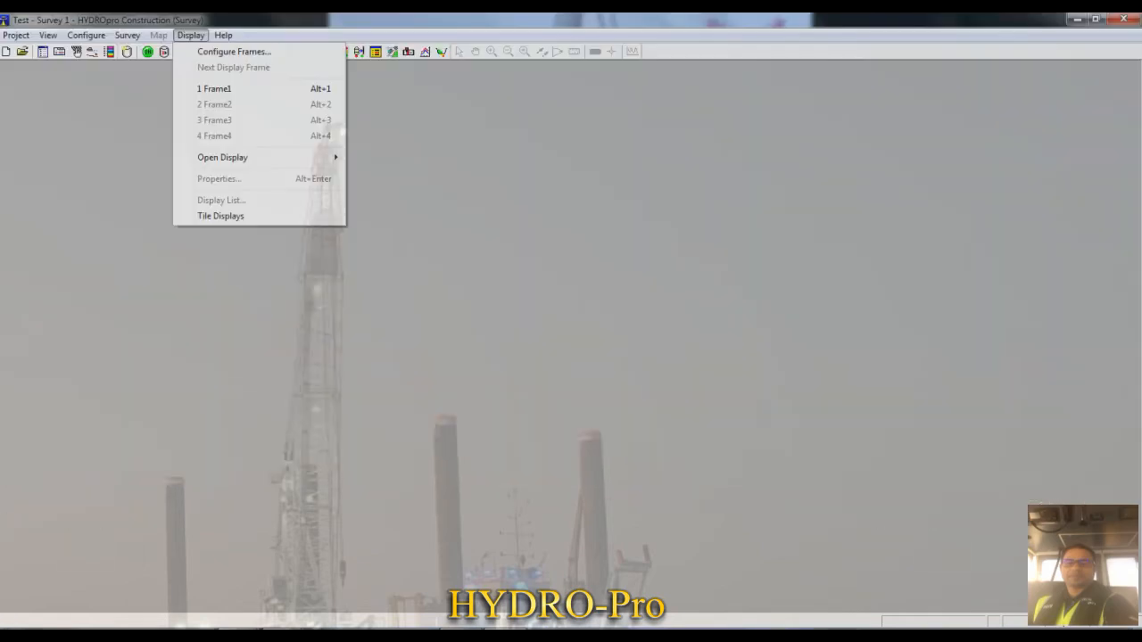
{"action": "mouse_move", "coordinate": [268, 158]}
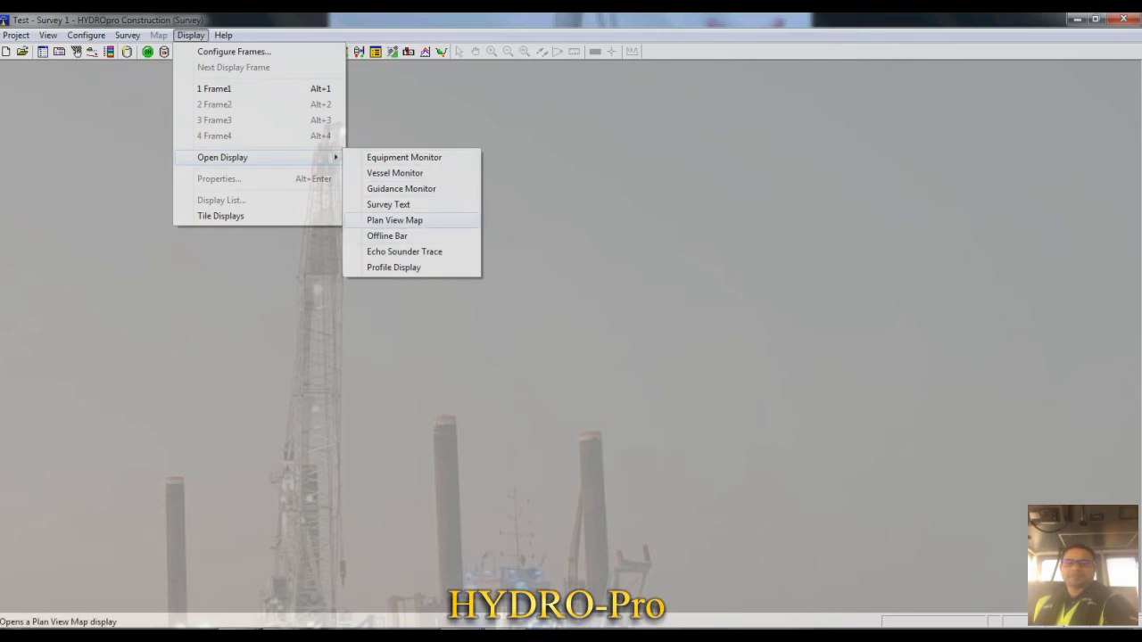
{"action": "left_click", "coordinate": [394, 220]}
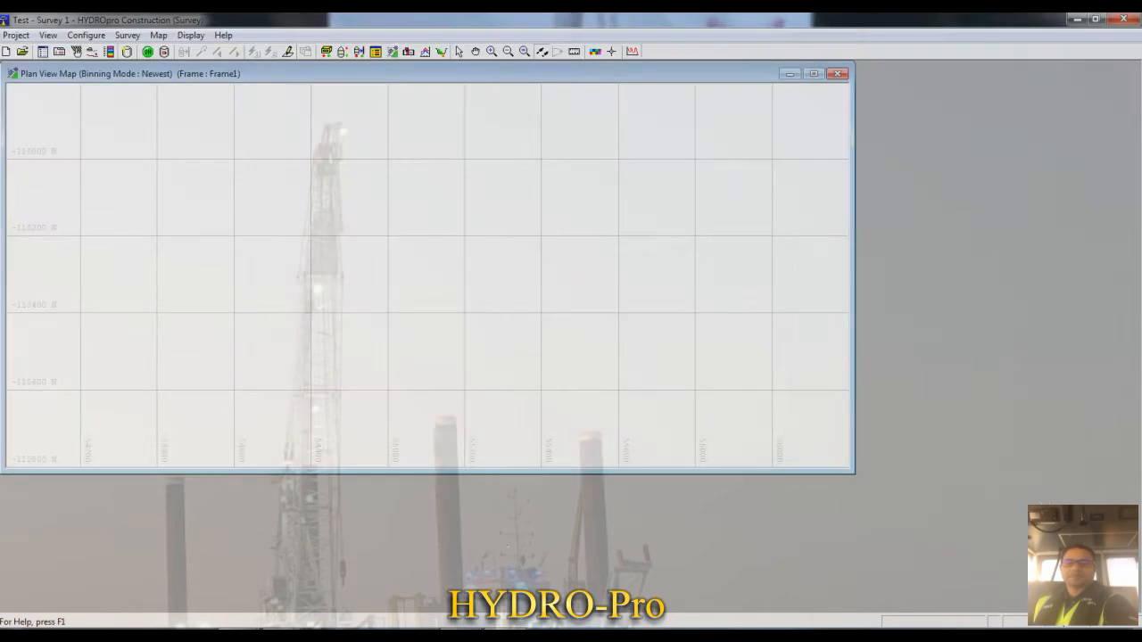
{"action": "left_click_drag", "start_coordinate": [854, 473], "coordinate": [855, 611]}
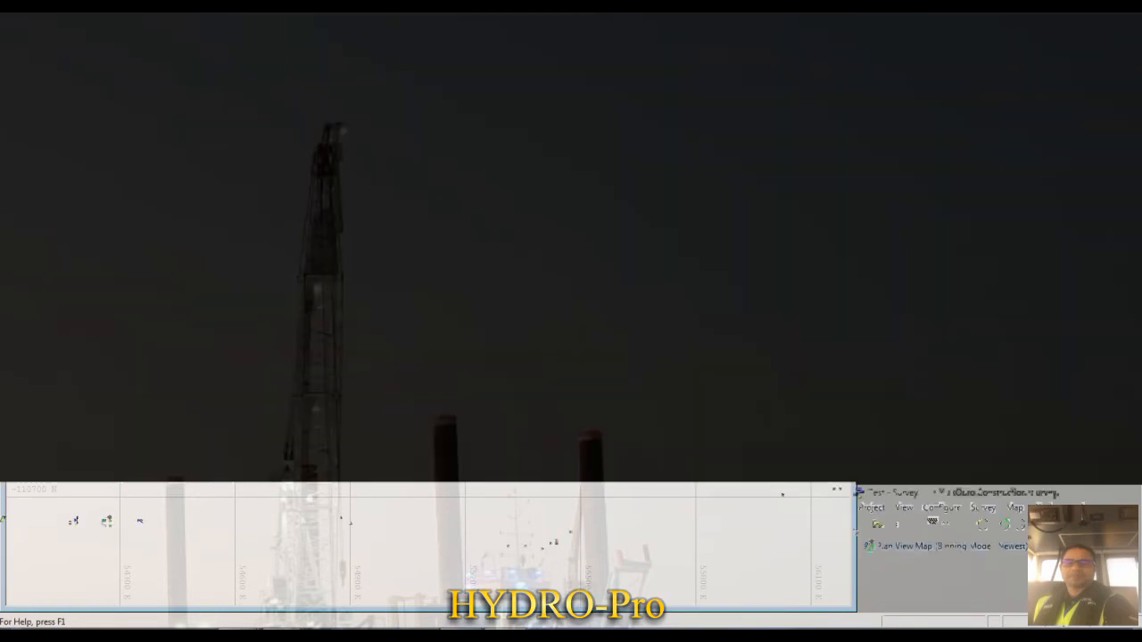
- Open an Equipment Monitor display next to the plan view map
{"action": "left_click", "coordinate": [190, 35]}
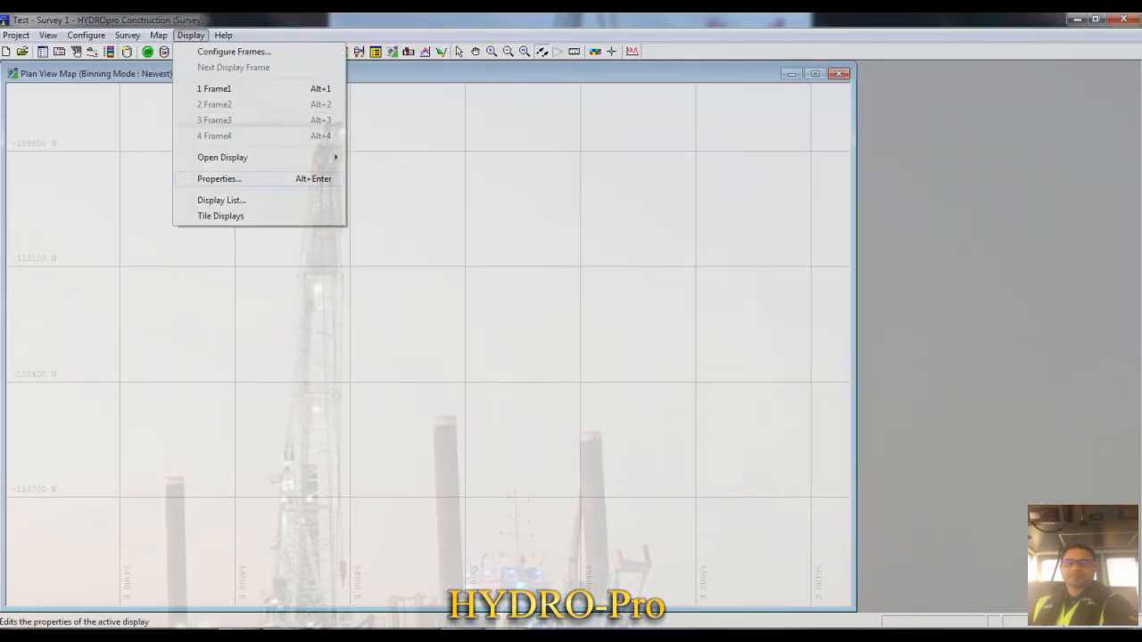
{"action": "mouse_move", "coordinate": [222, 157]}
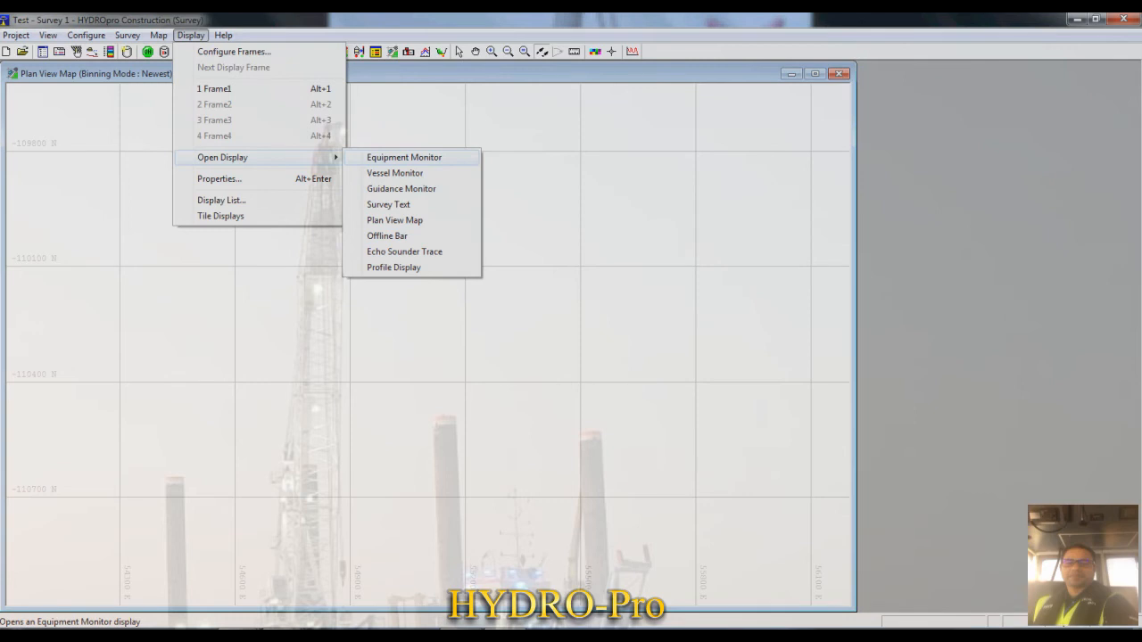
{"action": "left_click", "coordinate": [405, 157]}
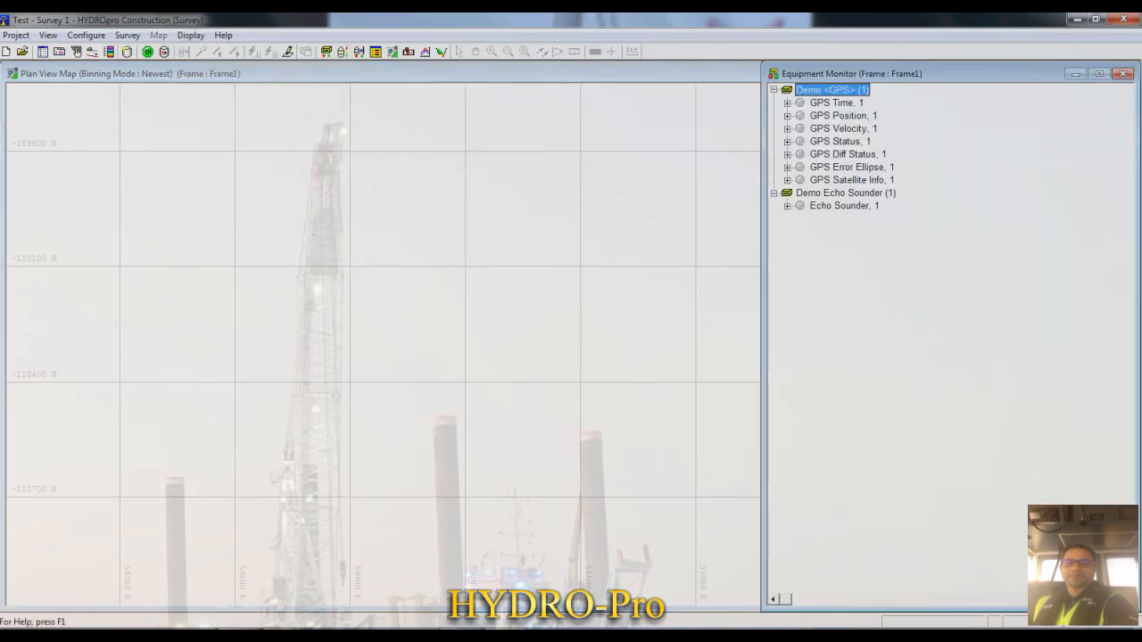
- Shrink the Equipment Monitor to fit its equipment list and widen the Plan View Map up to its edge
{"action": "left_click_drag", "start_coordinate": [762, 339], "coordinate": [857, 339]}
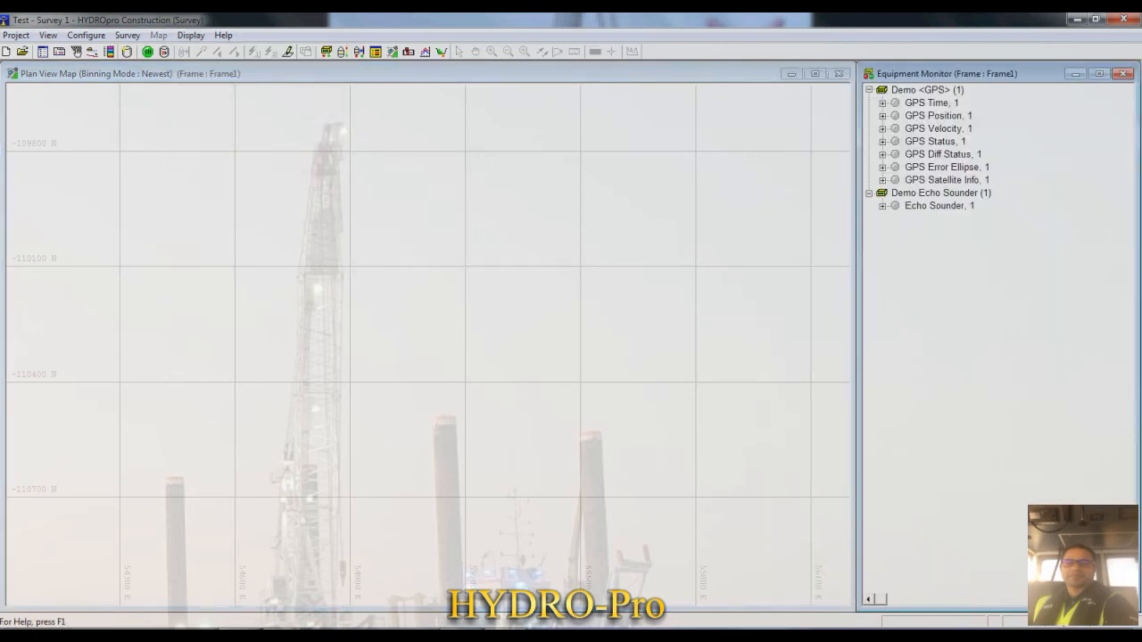
{"action": "left_click_drag", "start_coordinate": [963, 611], "coordinate": [963, 234]}
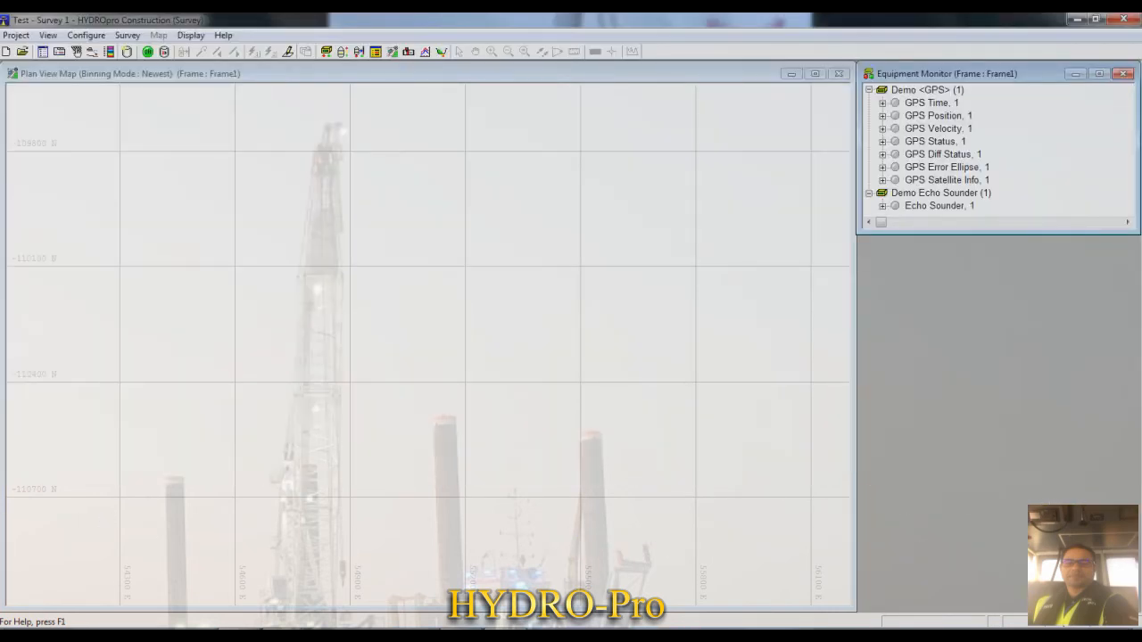
{"action": "left_click_drag", "start_coordinate": [857, 147], "coordinate": [981, 147]}
{"action": "left_click_drag", "start_coordinate": [854, 156], "coordinate": [979, 157]}
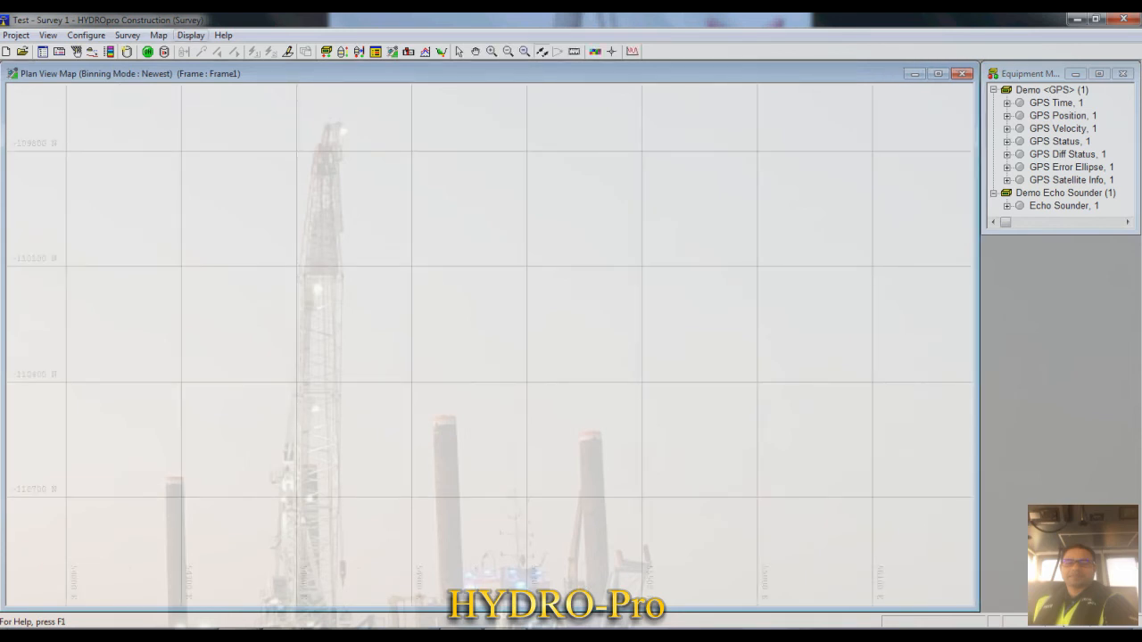
- Open a Vessel Monitor display and examine vessel 1's Input Position and Used Velocity entries
{"action": "left_click", "coordinate": [190, 35]}
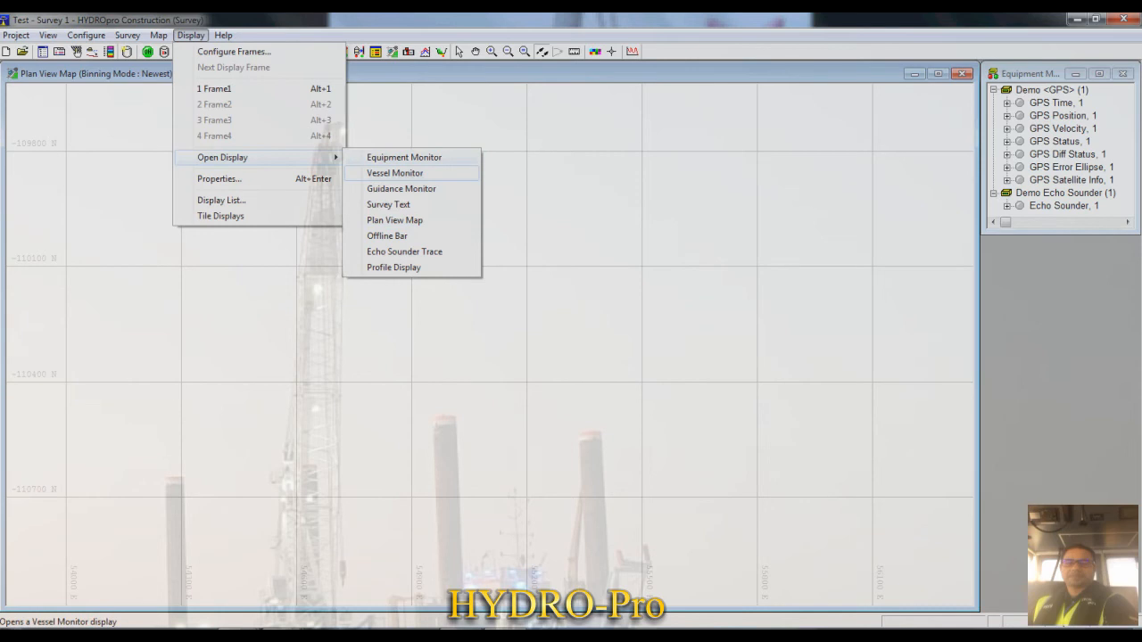
{"action": "left_click", "coordinate": [395, 173]}
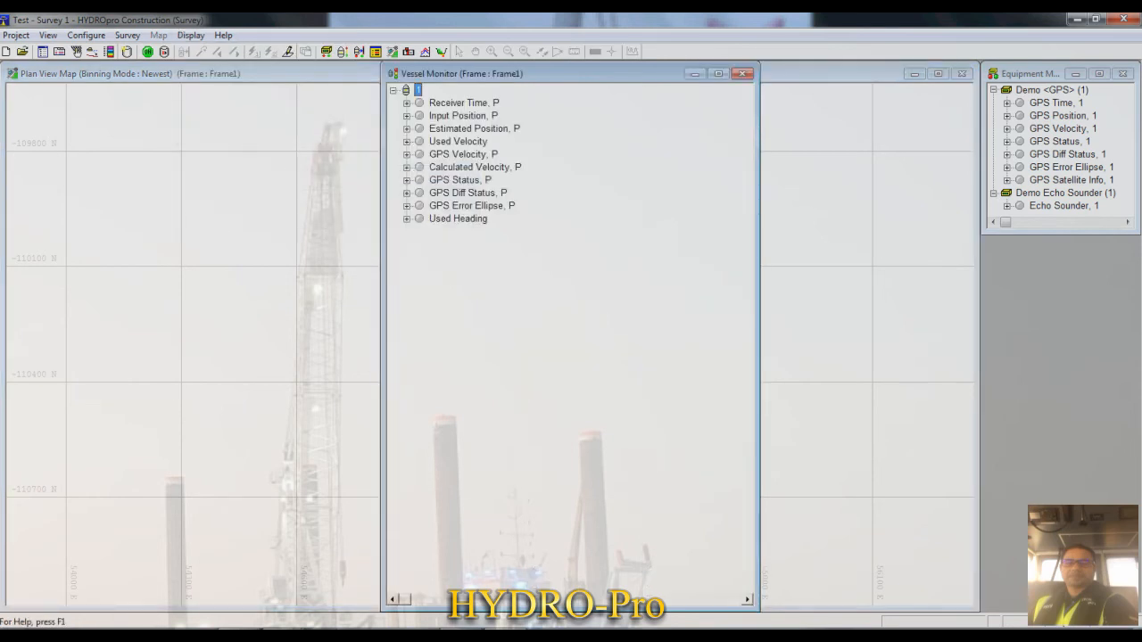
{"action": "left_click", "coordinate": [462, 116]}
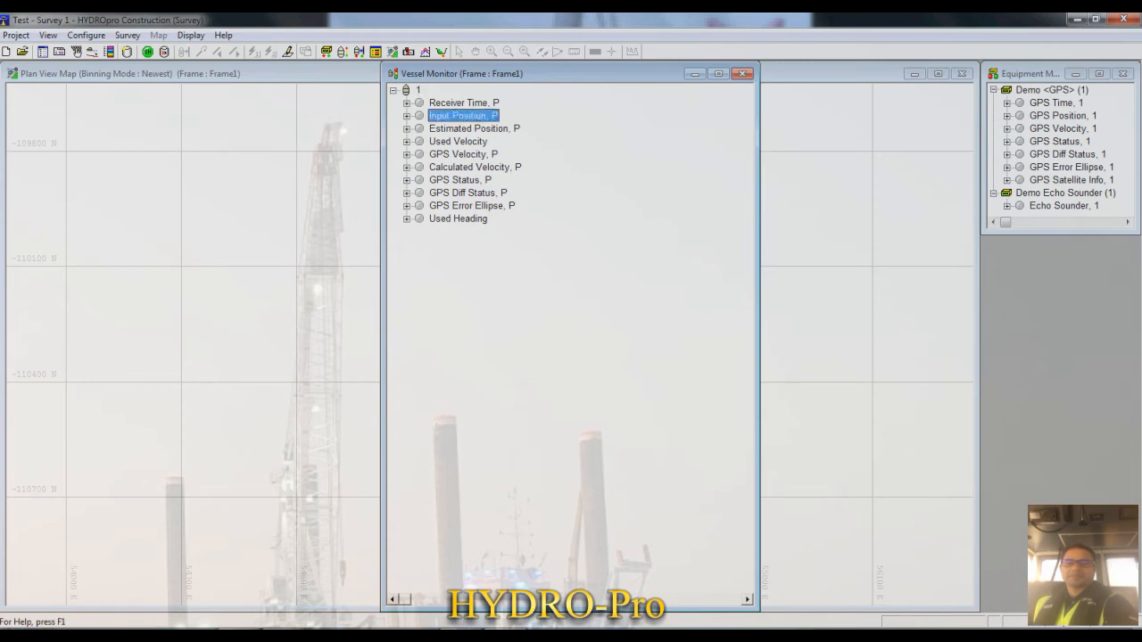
{"action": "left_click", "coordinate": [458, 142]}
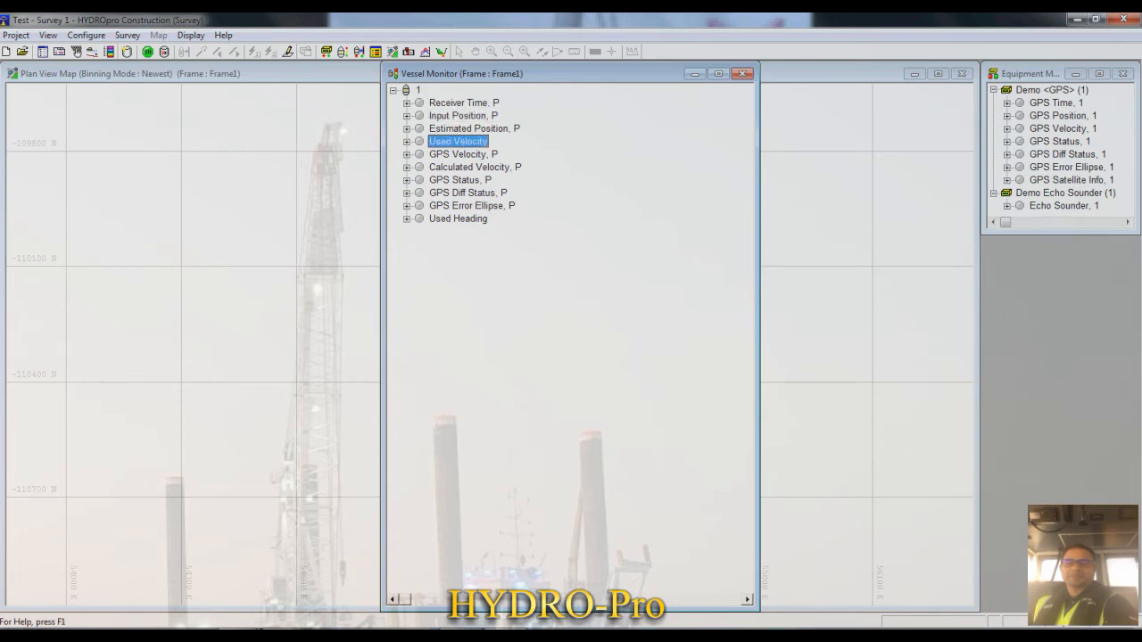
- Close the Vessel Monitor display and bring the survey online
{"action": "left_click", "coordinate": [742, 74]}
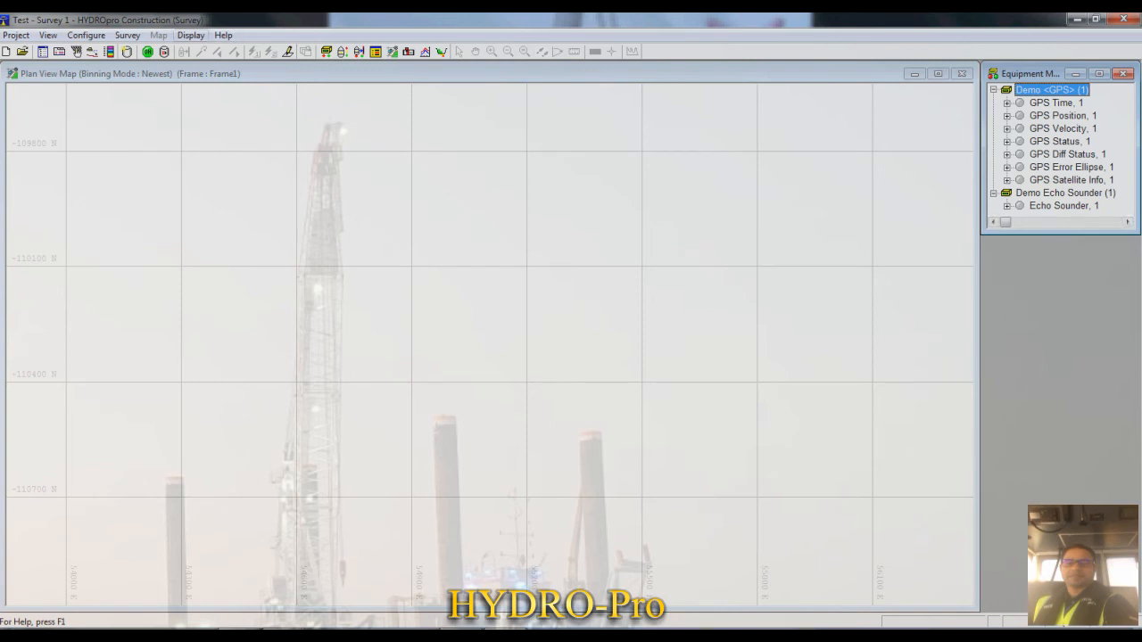
{"action": "left_click", "coordinate": [190, 34]}
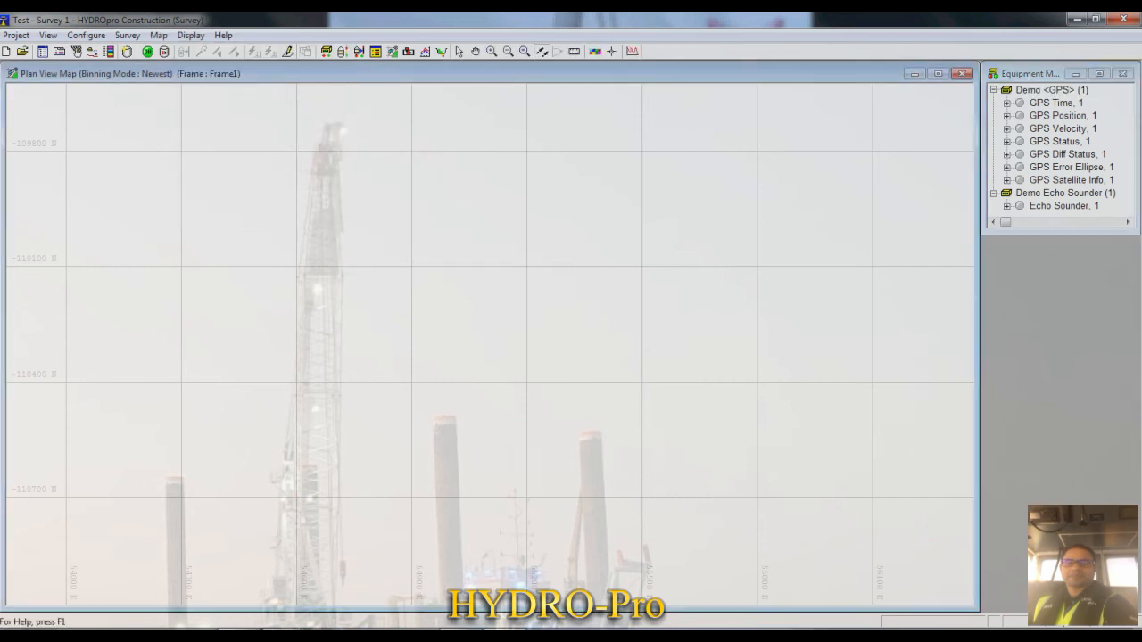
{"action": "left_click", "coordinate": [127, 36]}
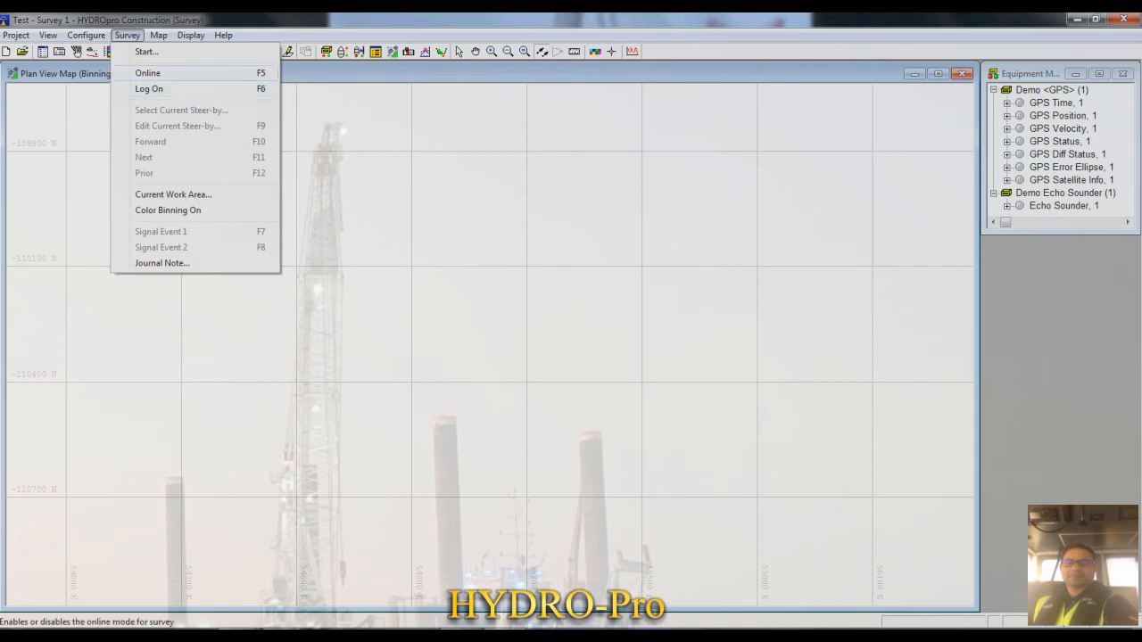
{"action": "key", "text": "Return"}
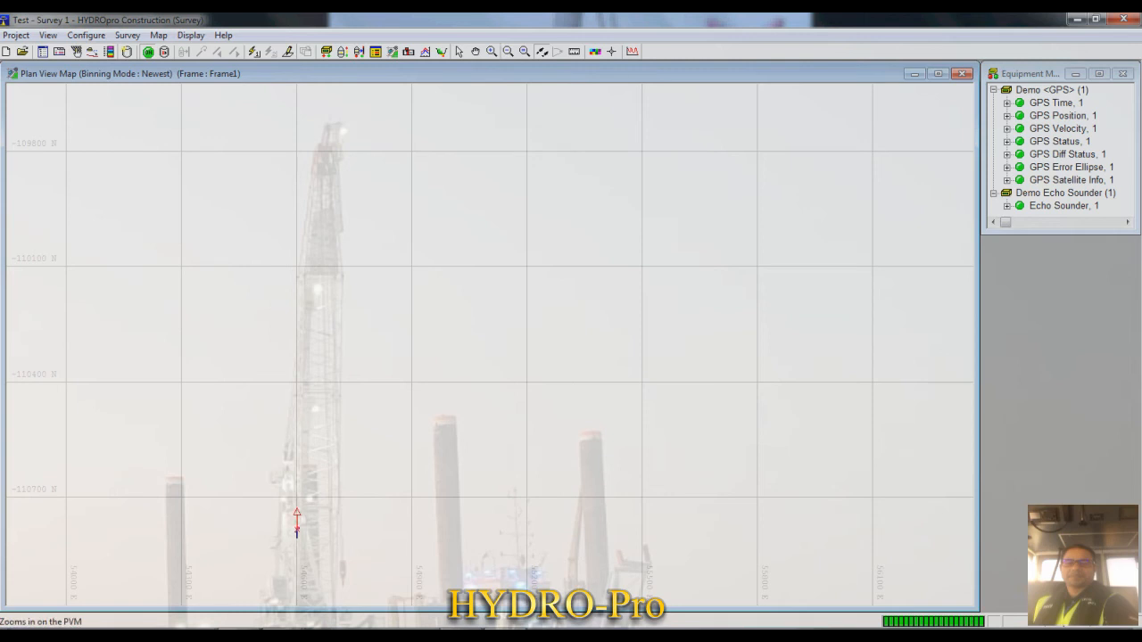
- Zoom the Plan View Map to show vessel 1 with some surrounding area and enable vessel following
{"action": "left_click_drag", "start_coordinate": [268, 494], "coordinate": [354, 542]}
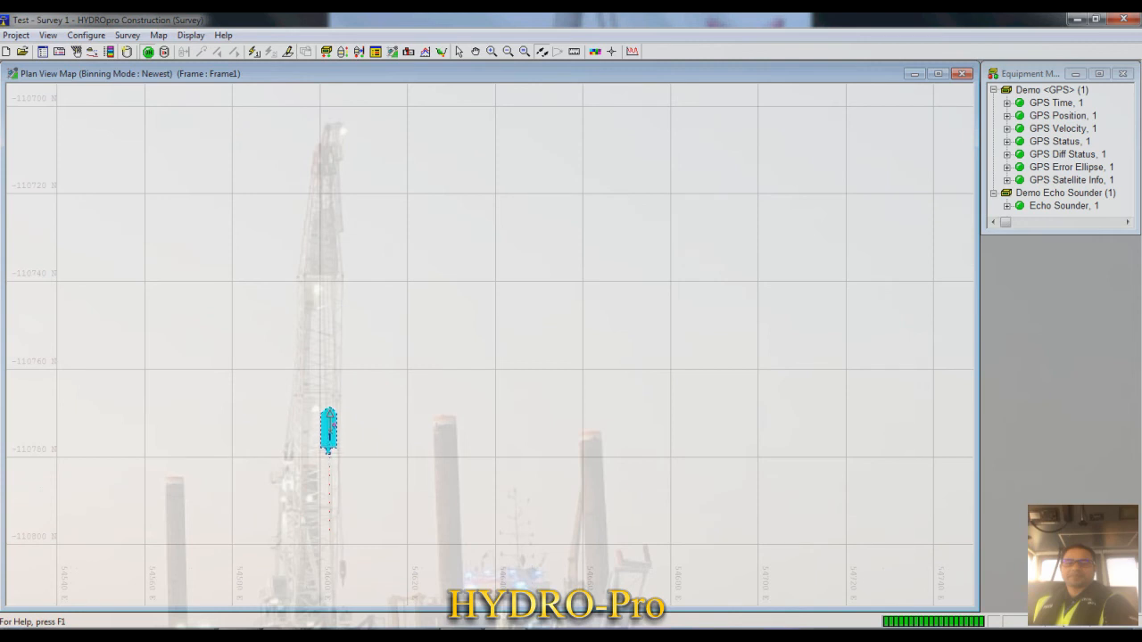
{"action": "left_click_drag", "start_coordinate": [245, 374], "coordinate": [413, 466]}
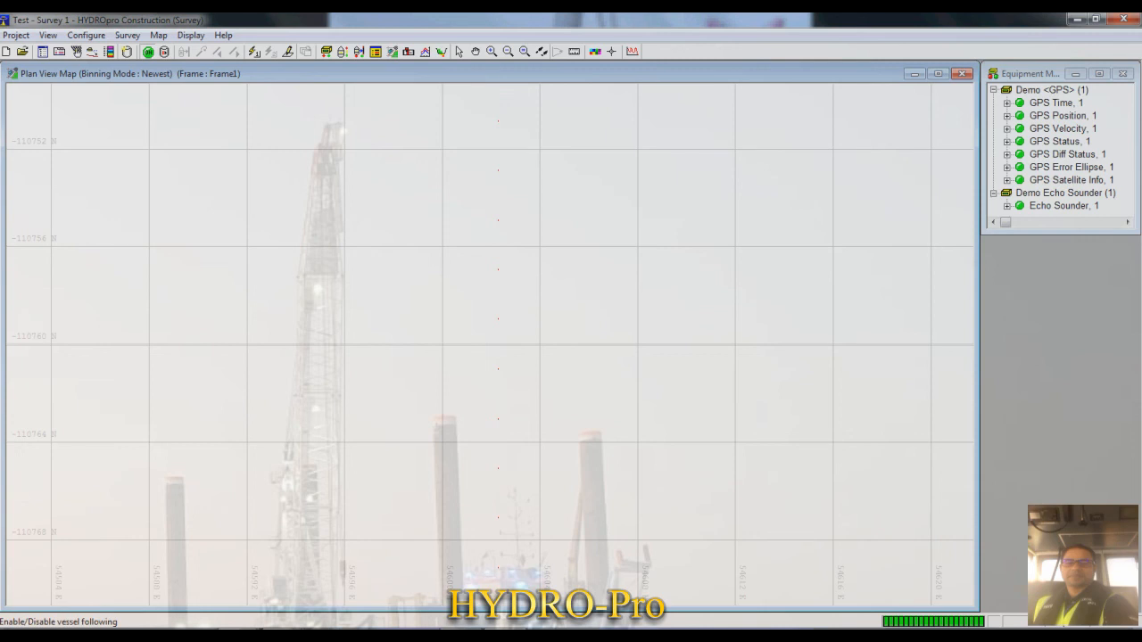
{"action": "left_click", "coordinate": [540, 51]}
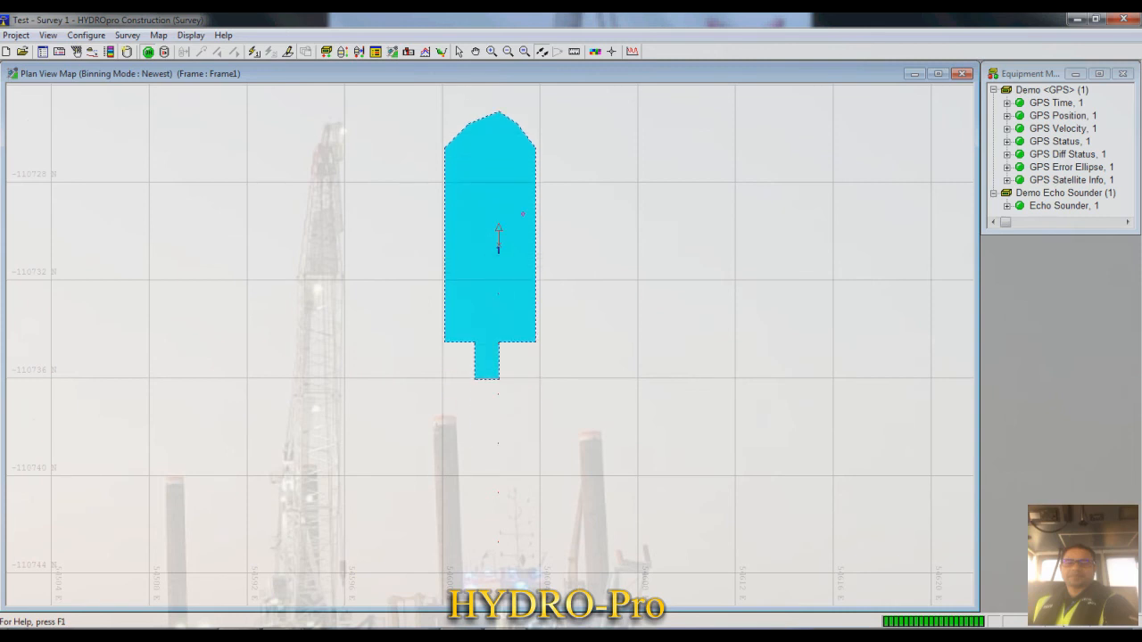
{"action": "left_click", "coordinate": [508, 51]}
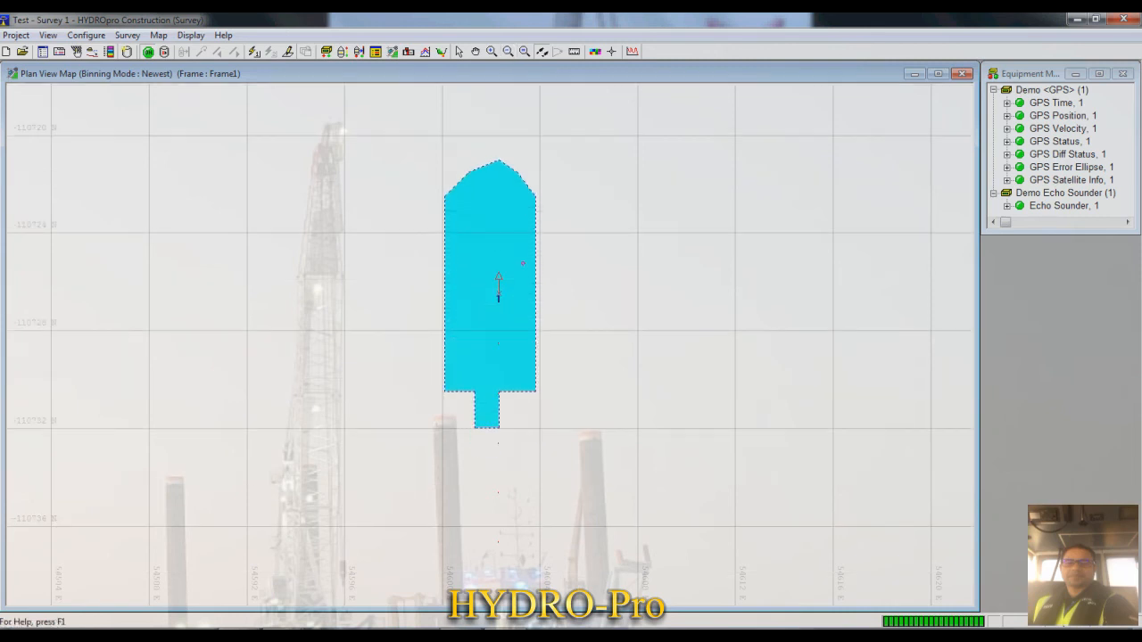
{"action": "left_click", "coordinate": [589, 256]}
{"action": "left_click", "coordinate": [591, 256]}
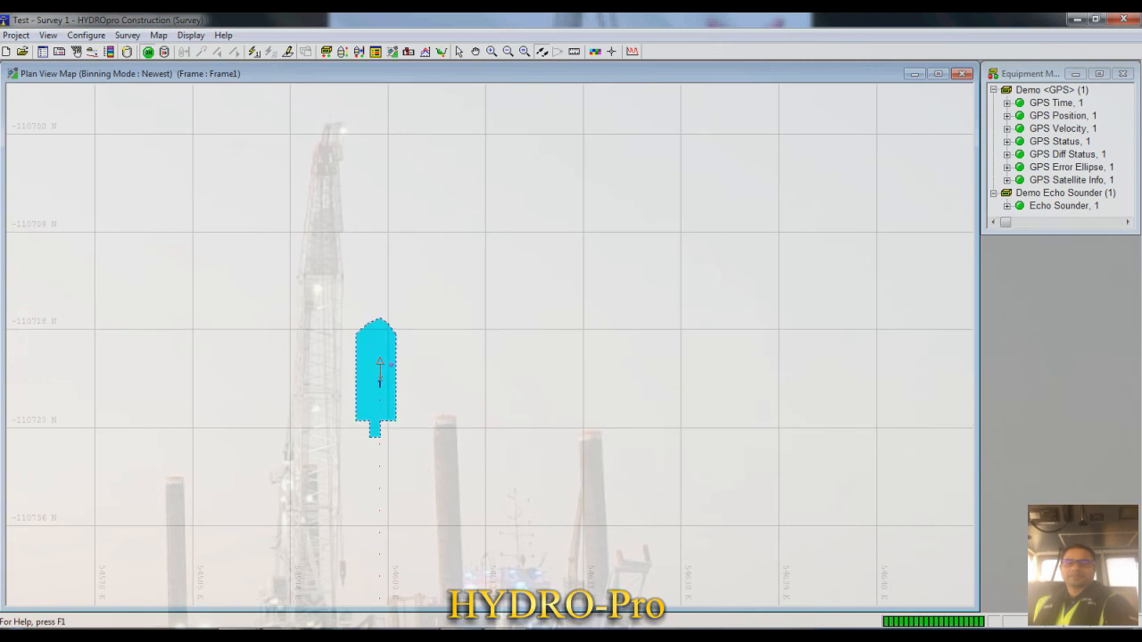
{"action": "left_click", "coordinate": [591, 256]}
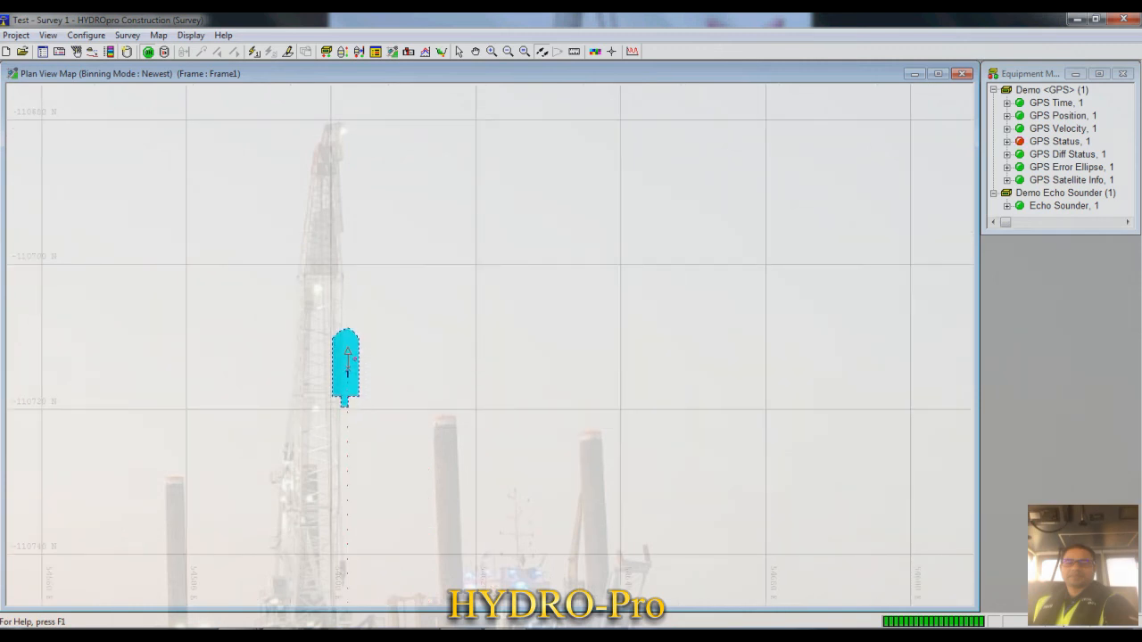
- Make the Equipment Monitor slightly taller and check the status of its GPS and Echo Sounder entries
{"action": "left_click_drag", "start_coordinate": [1060, 234], "coordinate": [1060, 251]}
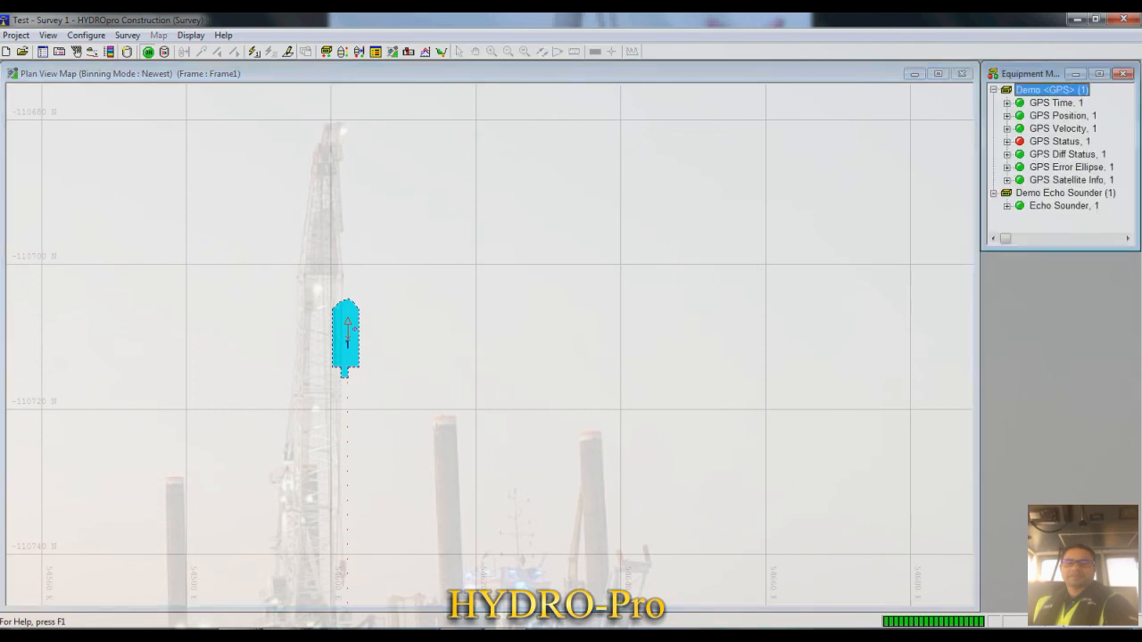
{"action": "left_click", "coordinate": [1056, 103]}
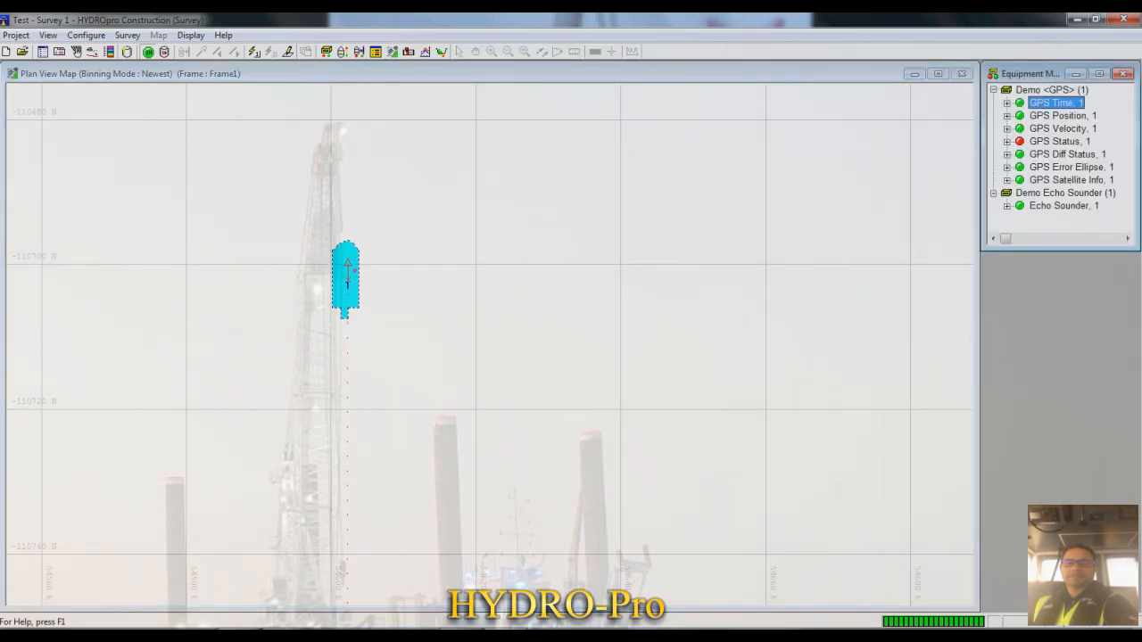
{"action": "key", "text": "Down"}
{"action": "key", "text": "Down"}
{"action": "key", "text": "Down"}
{"action": "key", "text": "Down"}
{"action": "key", "text": "Down"}
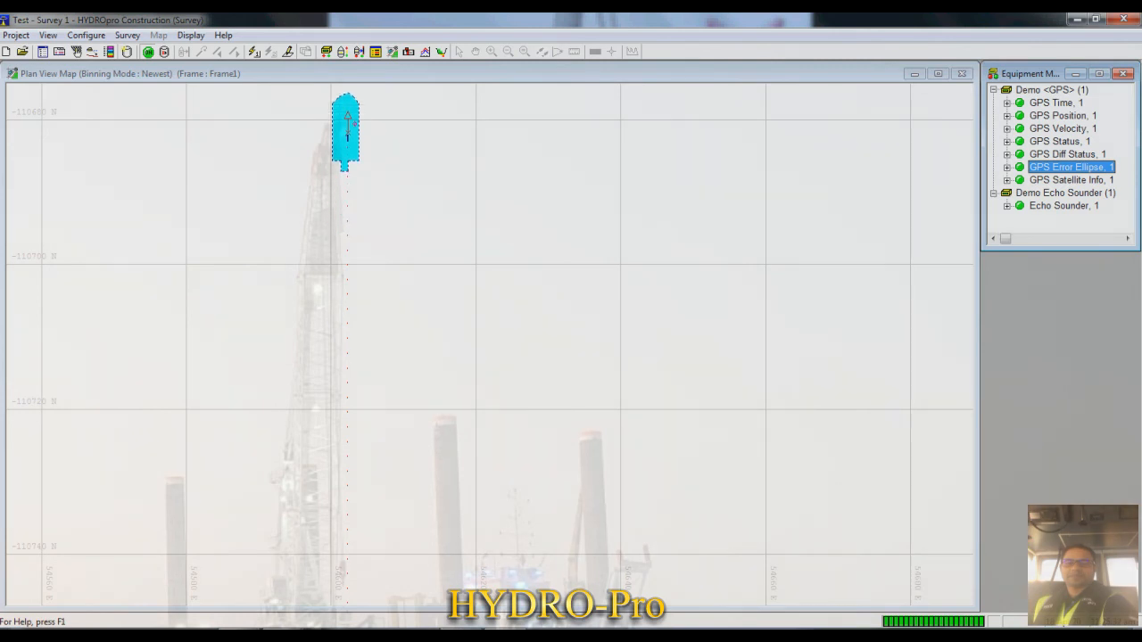
{"action": "left_click", "coordinate": [1064, 206]}
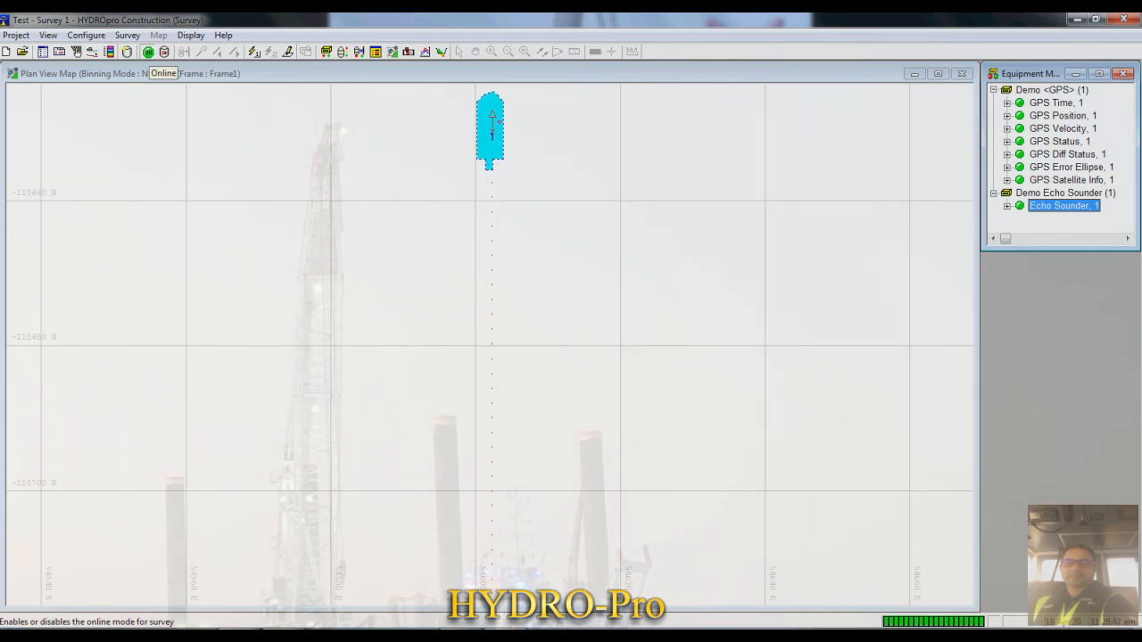
- Take the survey offline and show the project outline
{"action": "left_click", "coordinate": [148, 52]}
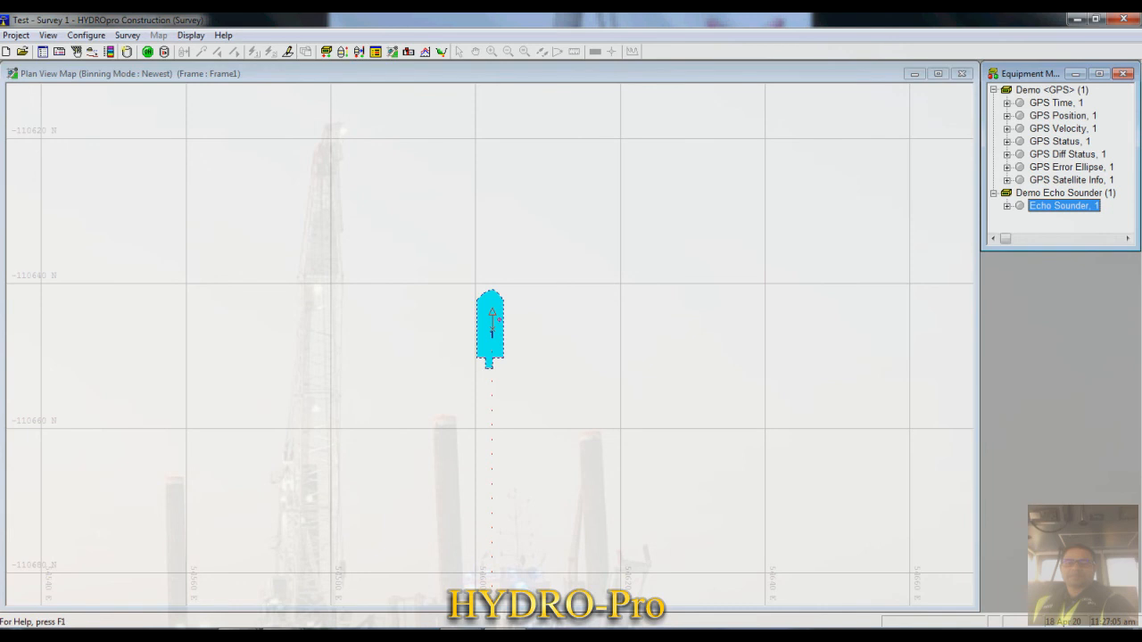
{"action": "left_click", "coordinate": [48, 35]}
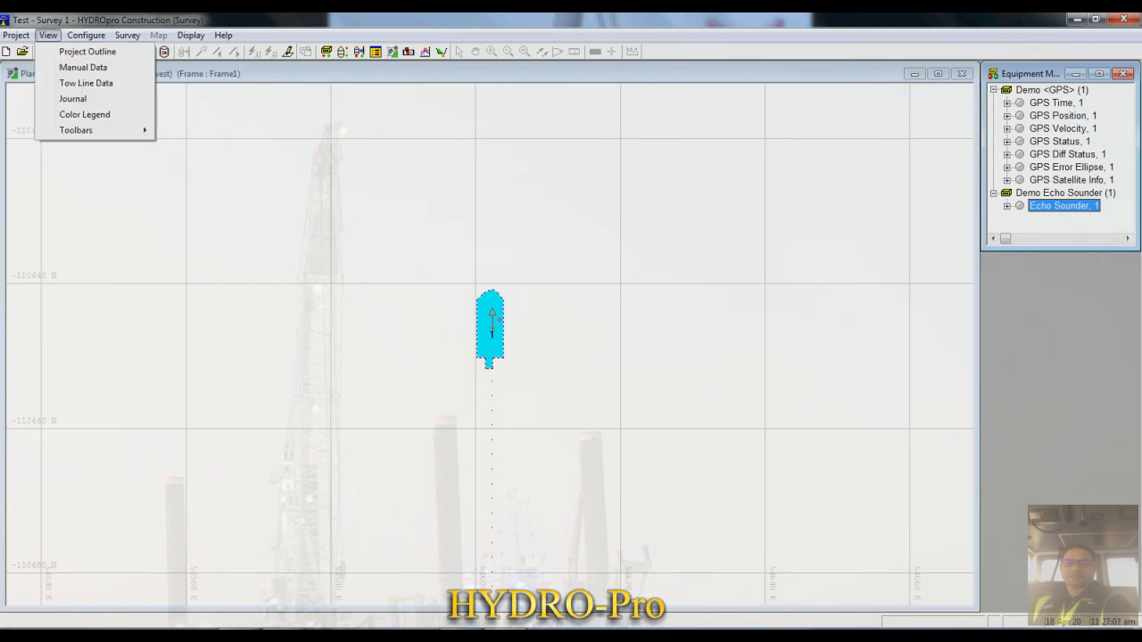
{"action": "left_click", "coordinate": [87, 51]}
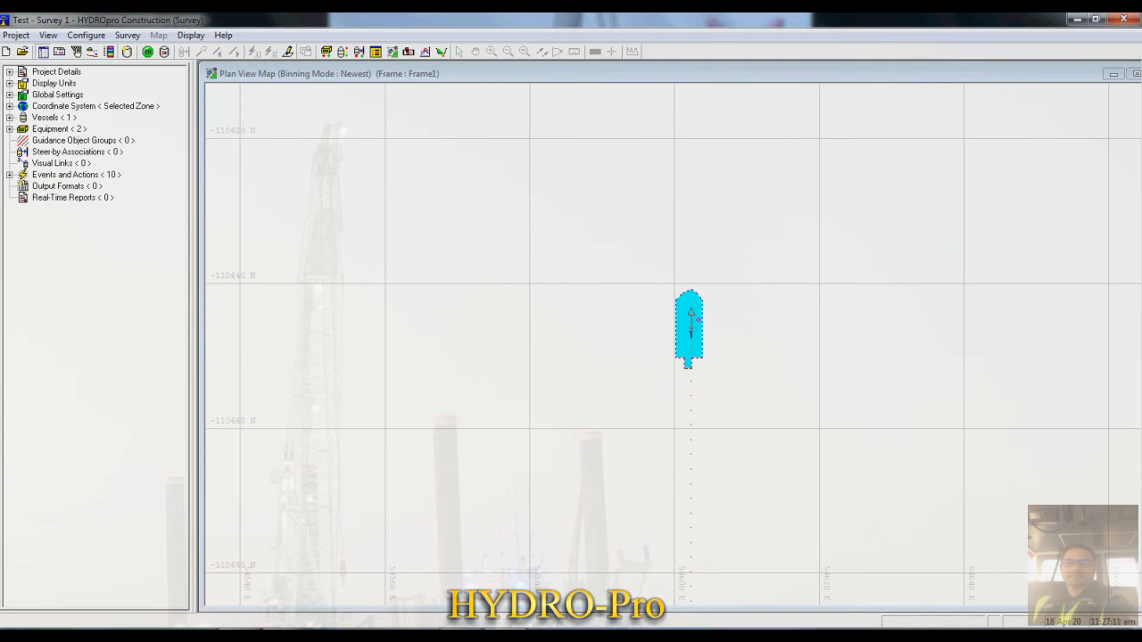
- Expand Project Details, Display Units, Coordinate System, Vessels and Equipment in the project outline to review their settings
{"action": "left_click", "coordinate": [57, 72]}
{"action": "double_click", "coordinate": [57, 71]}
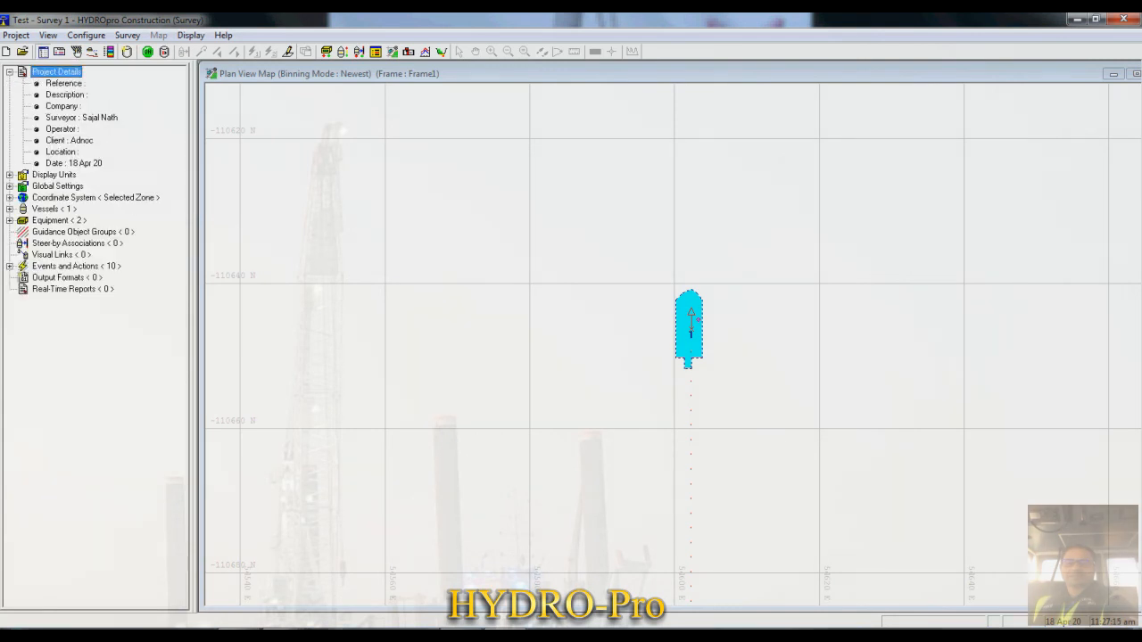
{"action": "double_click", "coordinate": [54, 175]}
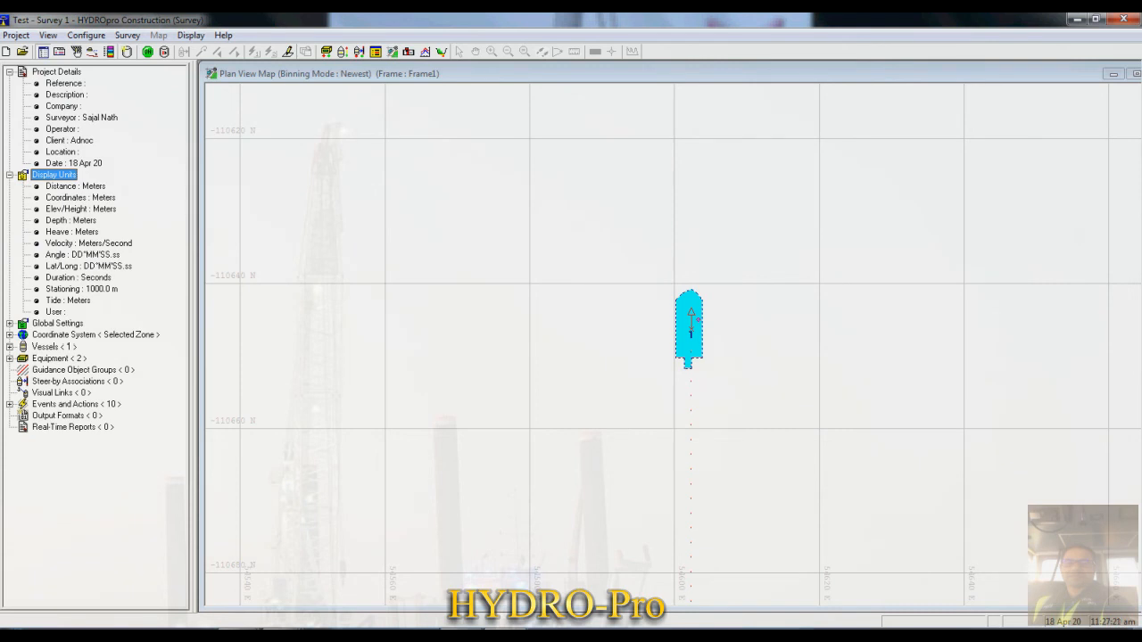
{"action": "double_click", "coordinate": [89, 334]}
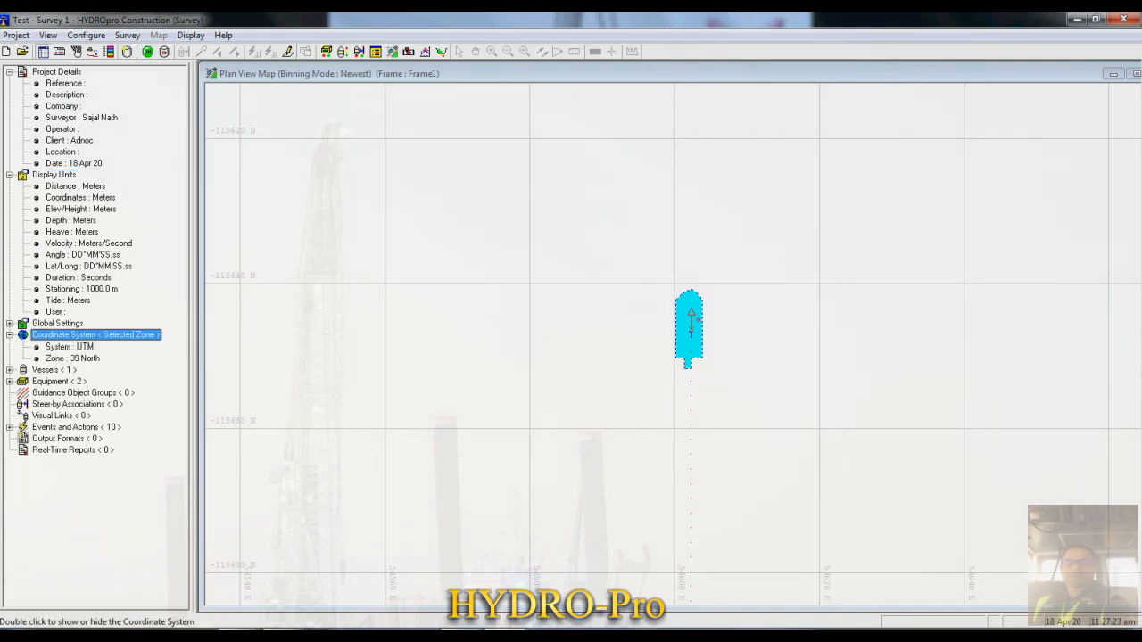
{"action": "double_click", "coordinate": [55, 370]}
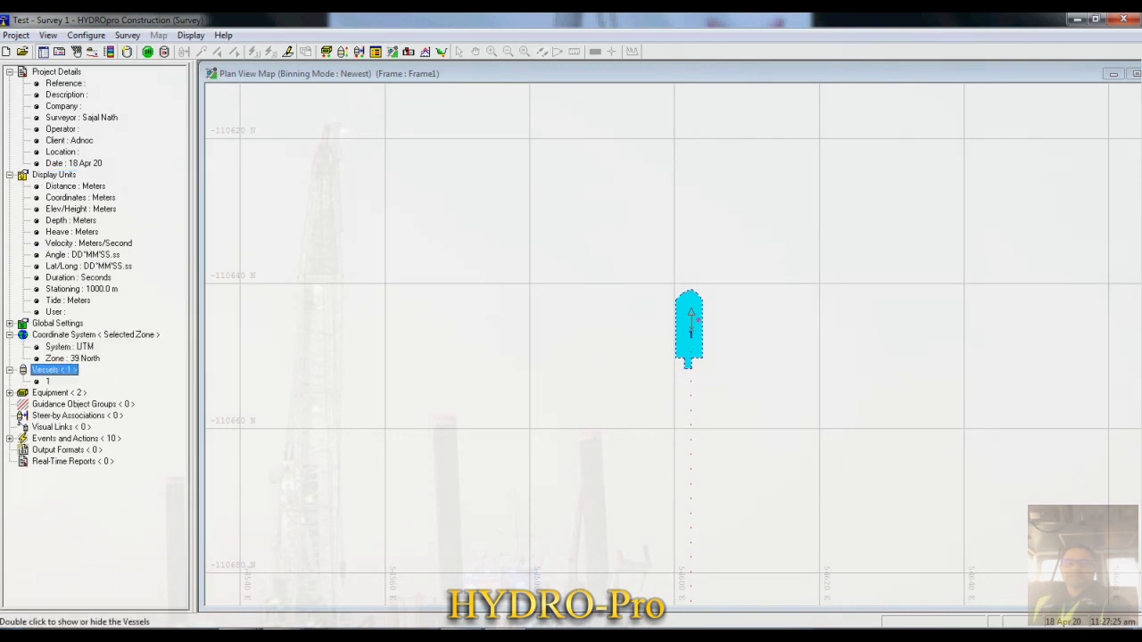
{"action": "left_click", "coordinate": [59, 393]}
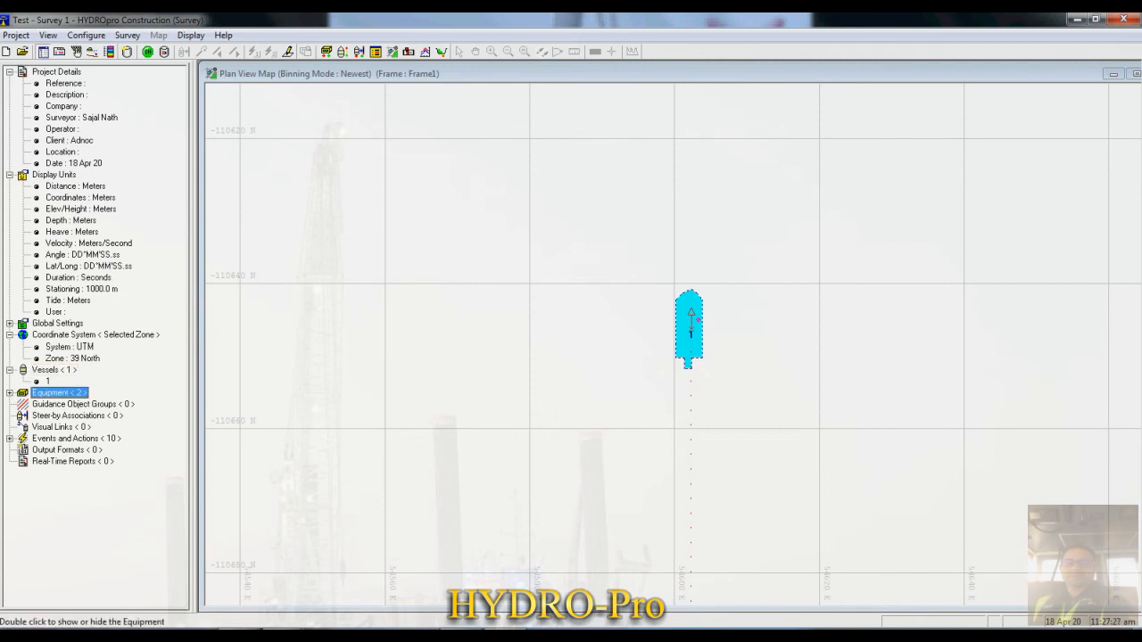
{"action": "double_click", "coordinate": [59, 393]}
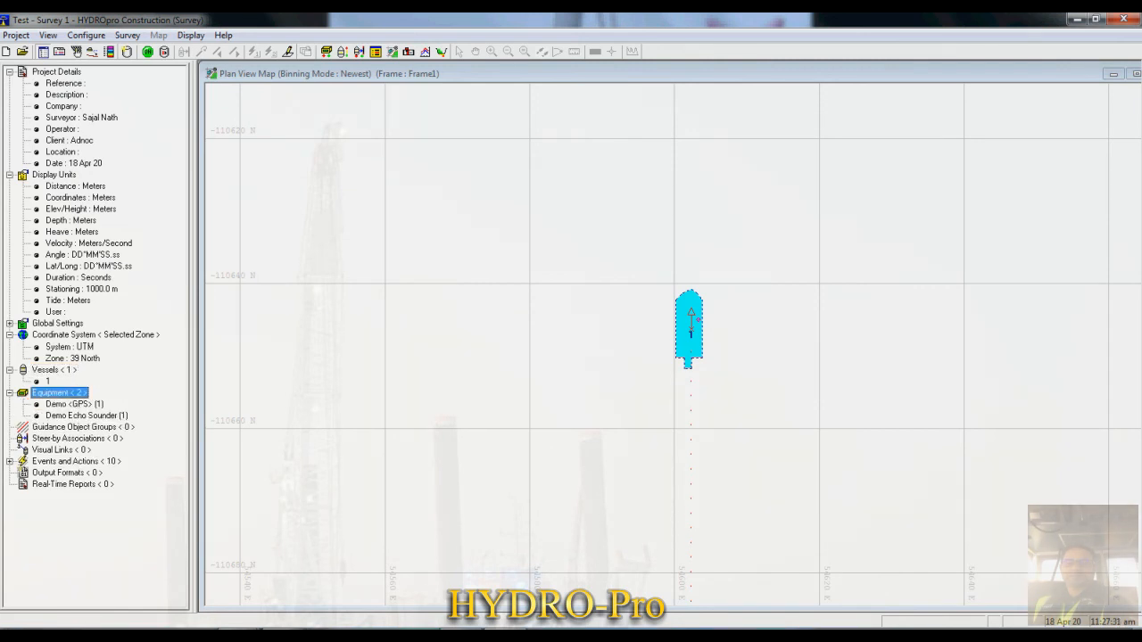
- Open the Demo GPS equipment's configuration from the project outline to review it and close it without changes
{"action": "left_click", "coordinate": [74, 404]}
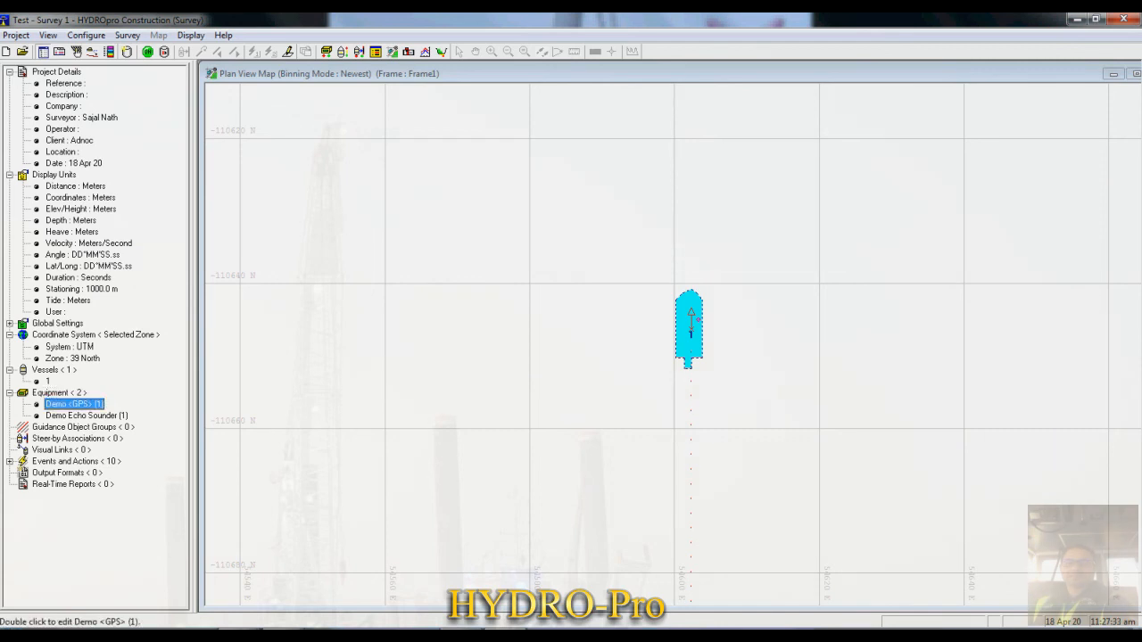
{"action": "double_click", "coordinate": [74, 404]}
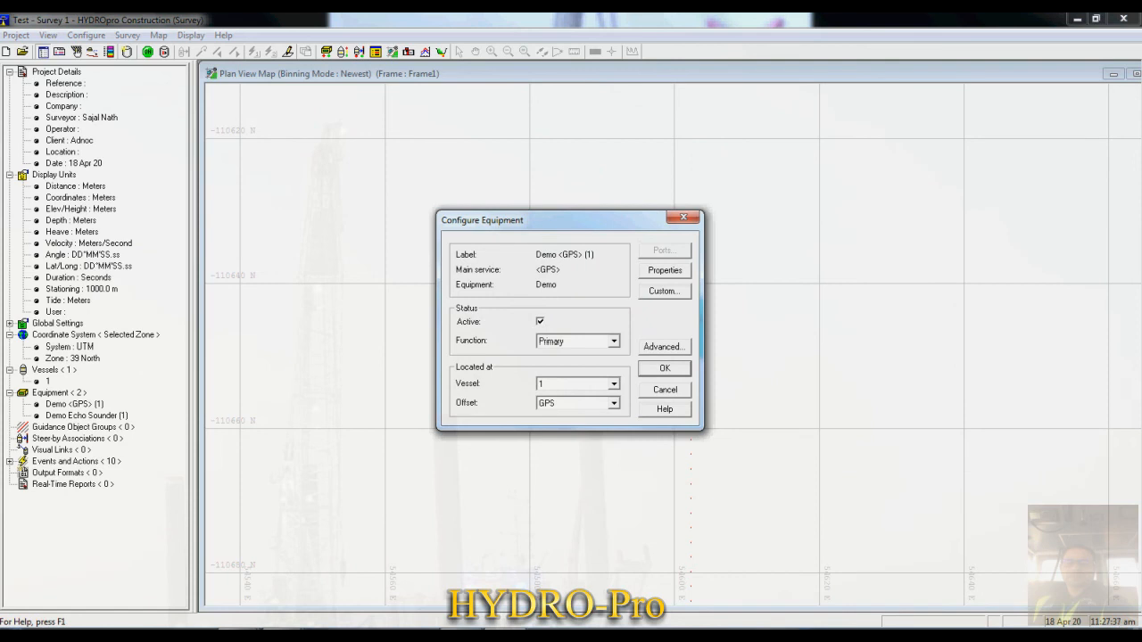
{"action": "left_click", "coordinate": [683, 217]}
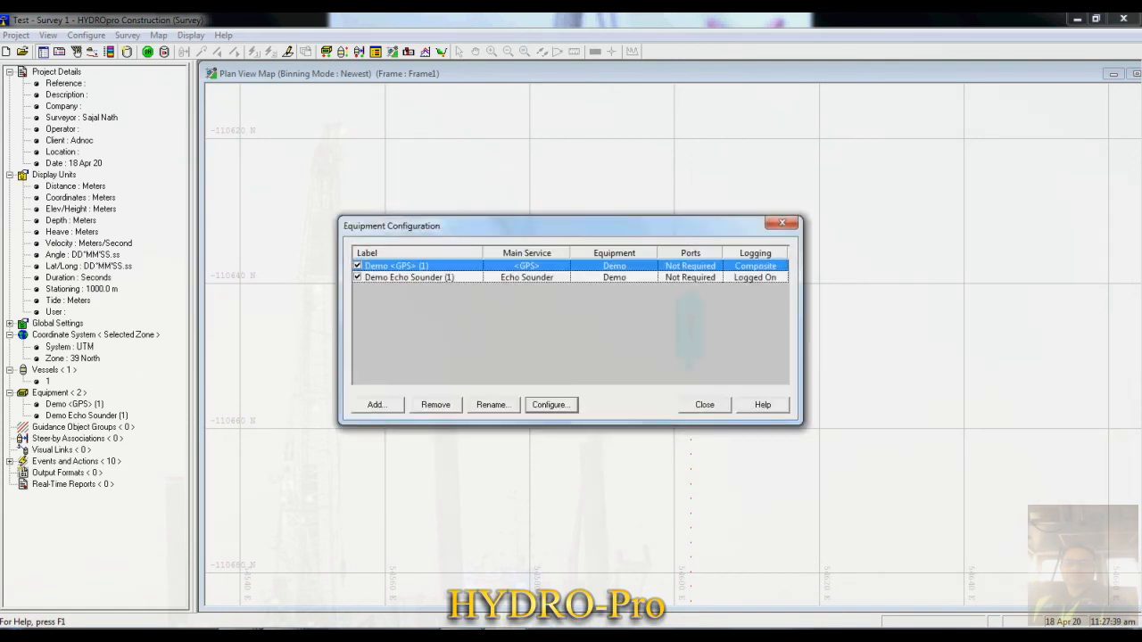
{"action": "left_click", "coordinate": [703, 405]}
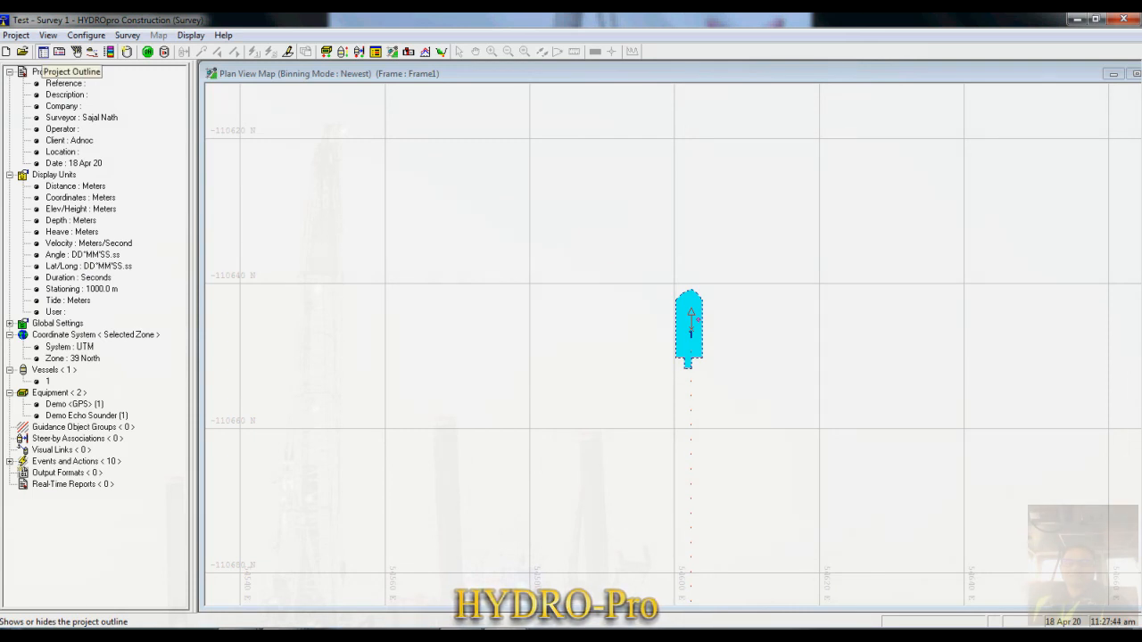
- Hide the project outline so the Plan View Map and Equipment Monitor fill the workspace again
{"action": "left_click", "coordinate": [85, 35]}
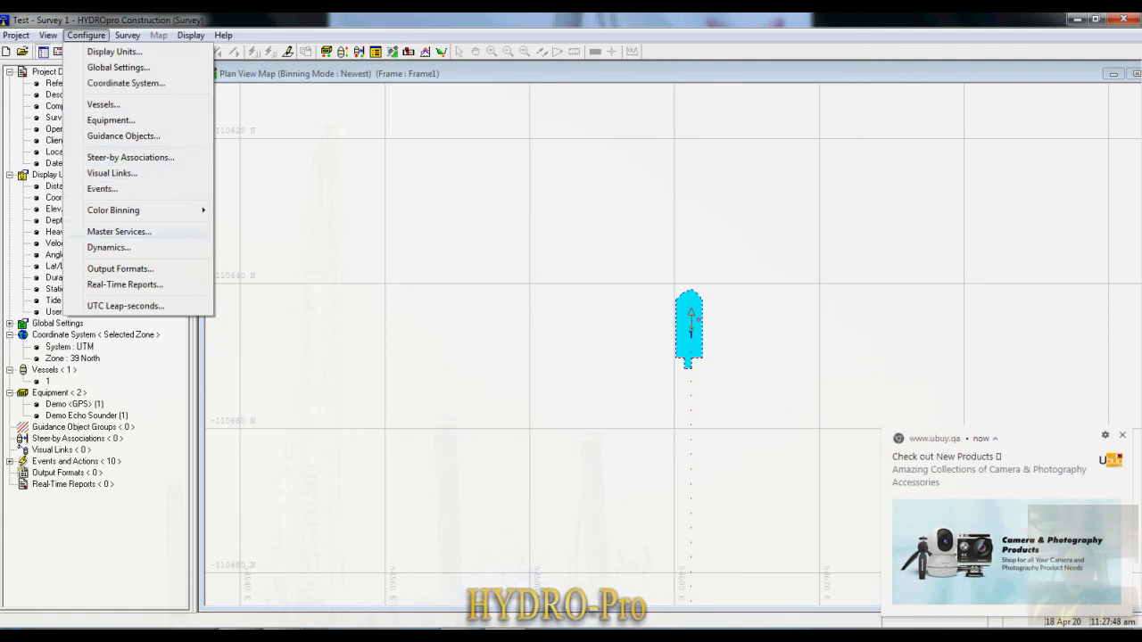
{"action": "left_click", "coordinate": [42, 51]}
{"action": "left_click", "coordinate": [85, 34]}
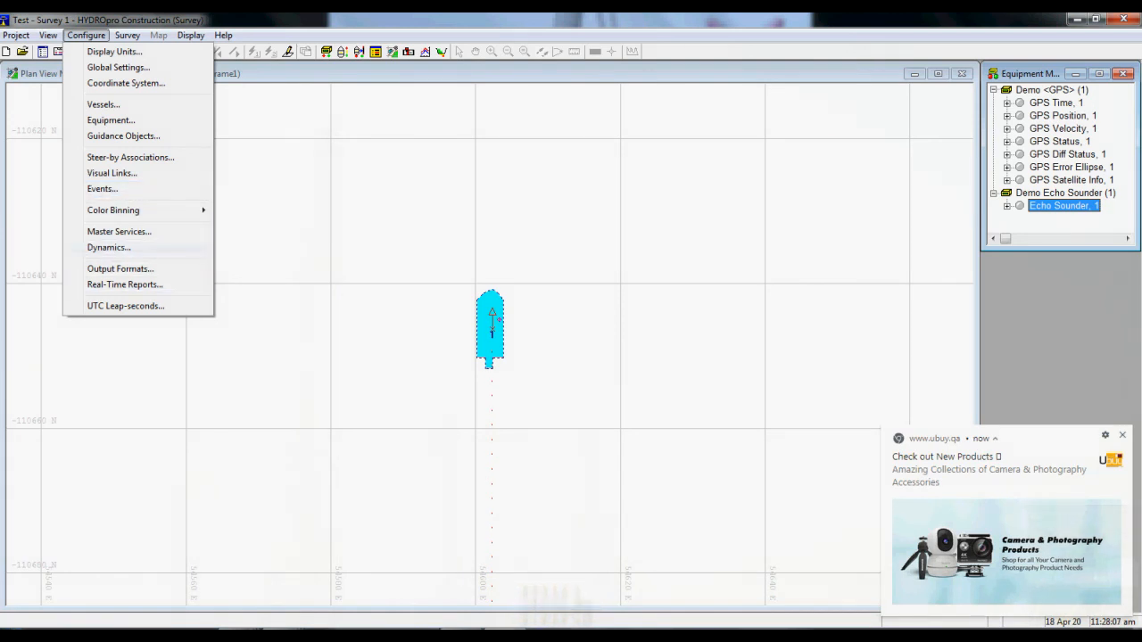
{"action": "left_click", "coordinate": [243, 209]}
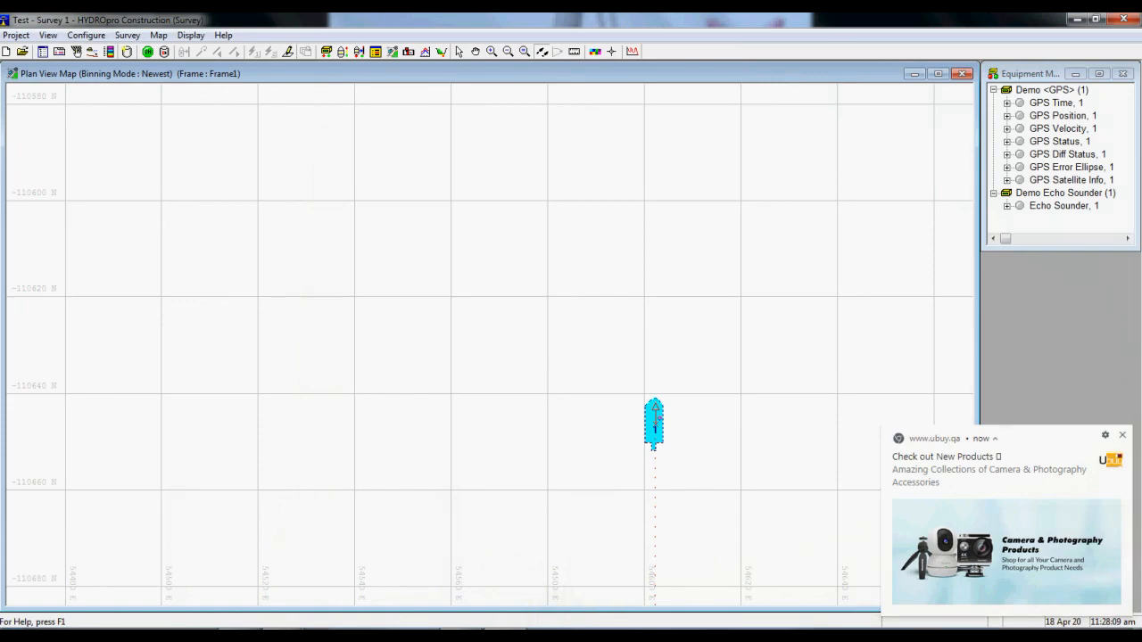